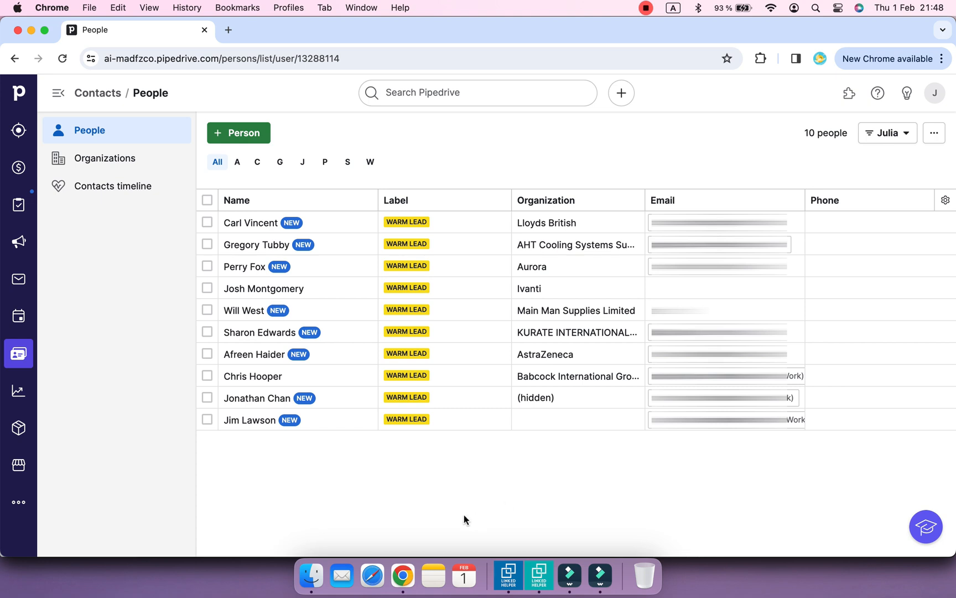
# - Open the Aurora contact's record and examine its imported LinkedIn fields, lead entry and message history
pyautogui.click(248, 271)
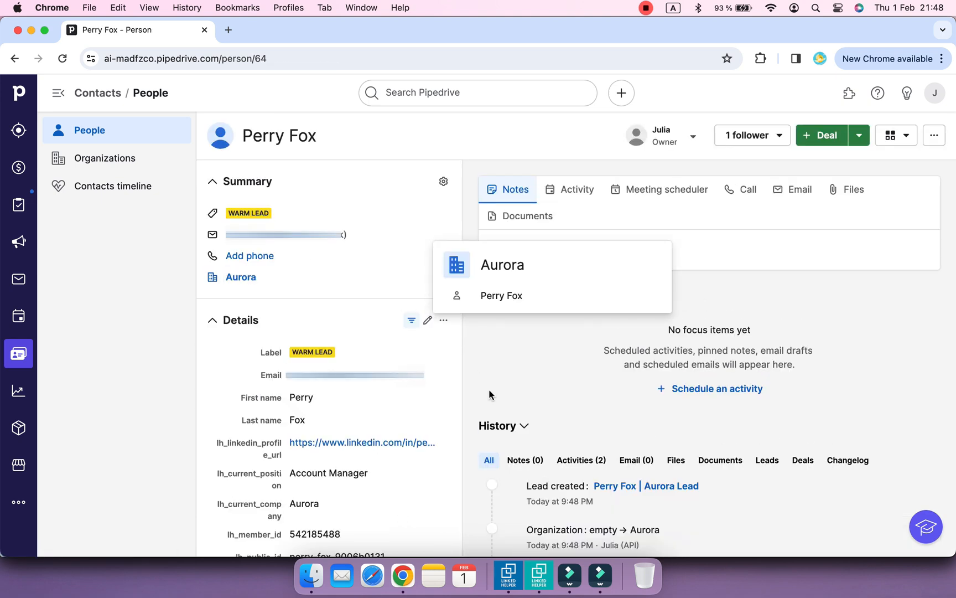
pyautogui.scroll(-1, 520, 397)
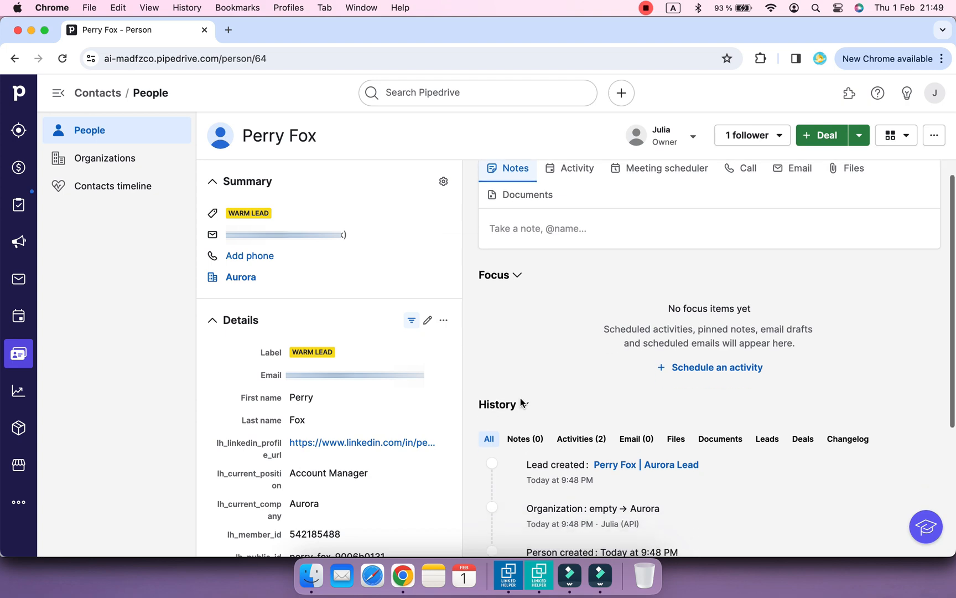
pyautogui.scroll(-1, 438, 456)
pyautogui.scroll(-5, 438, 456)
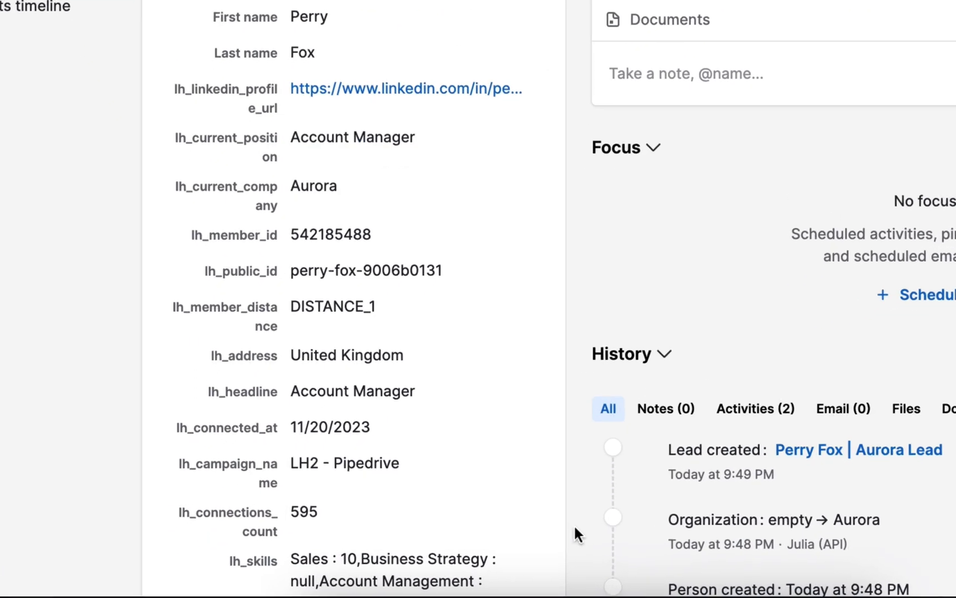
pyautogui.scroll(-1, 471, 510)
pyautogui.scroll(-4, 533, 518)
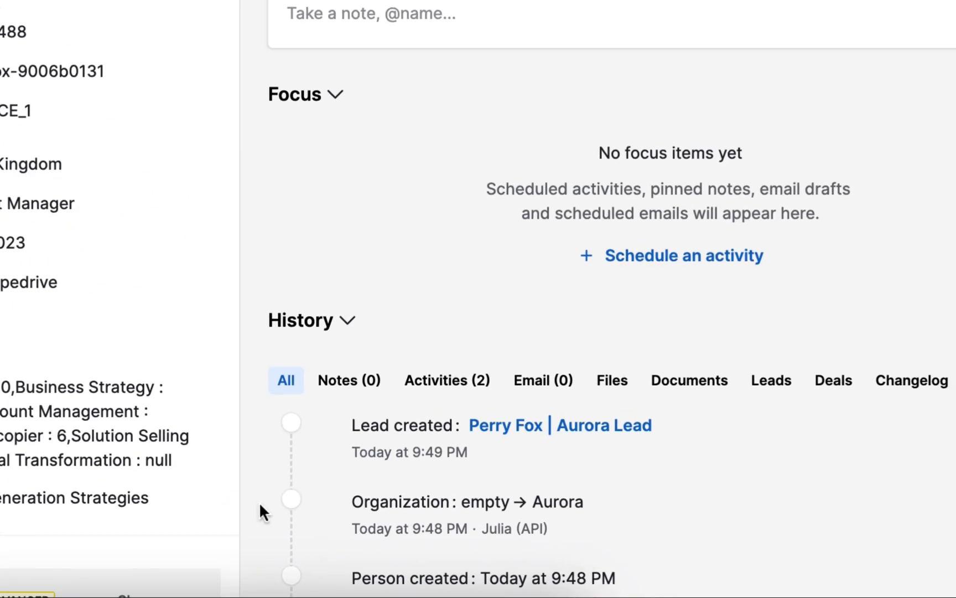
pyautogui.scroll(-6, 585, 515)
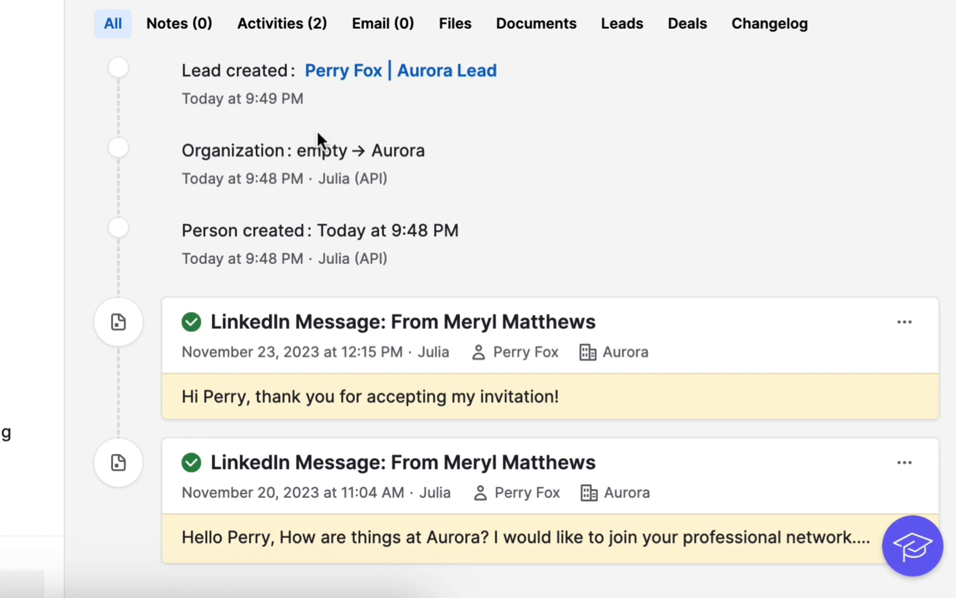
pyautogui.click(302, 27)
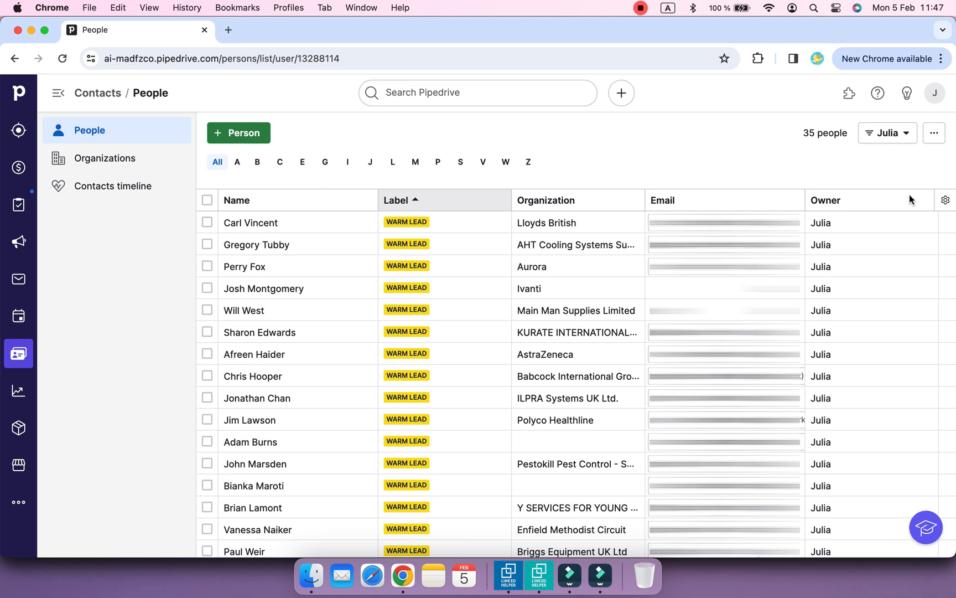
# - Choose lh_connections_count, lh_current_position and lh_event as additional columns for the people list
pyautogui.click(944, 201)
pyautogui.scroll(-10, 811, 325)
pyautogui.scroll(-5, 815, 326)
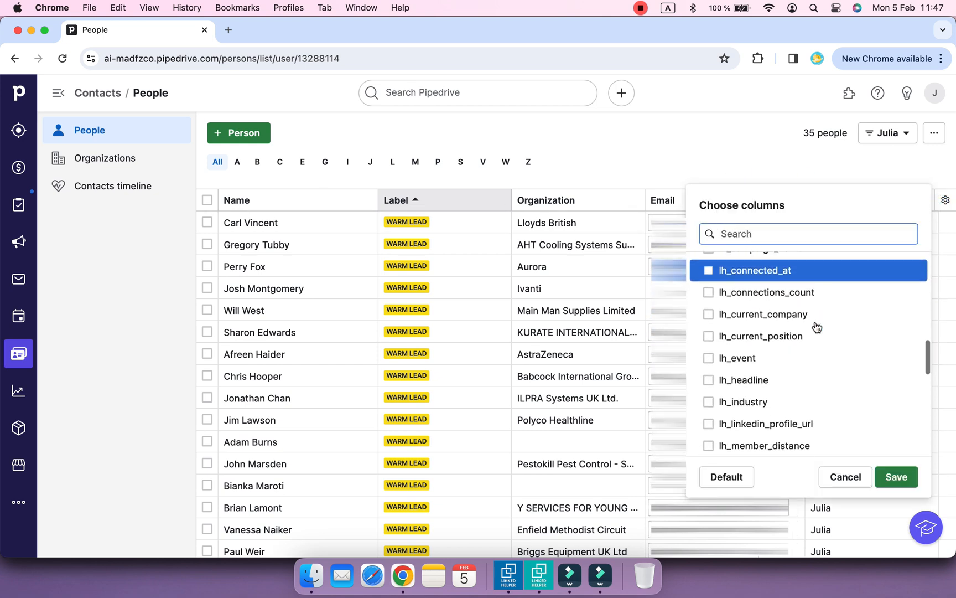
pyautogui.click(778, 283)
pyautogui.click(761, 322)
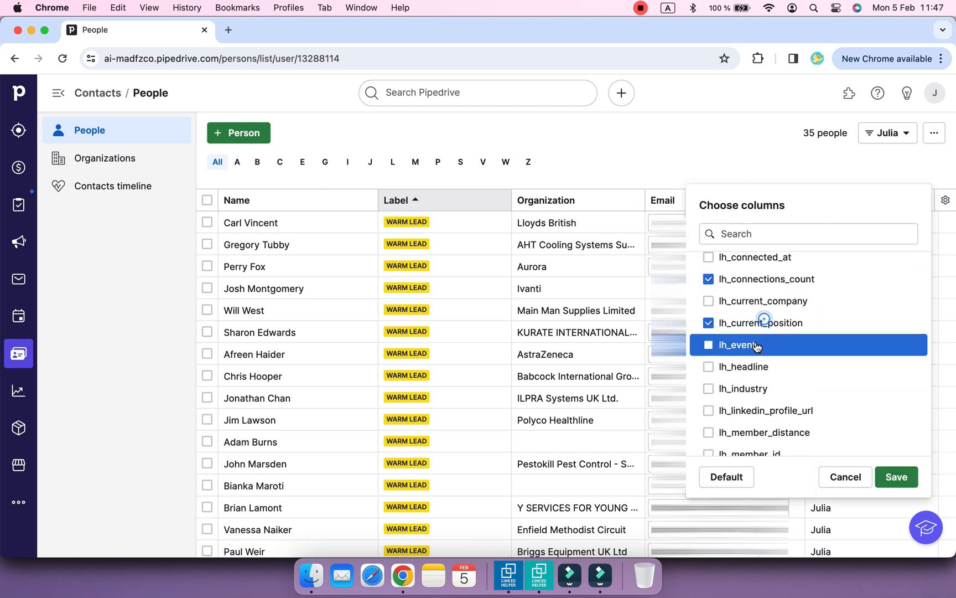
pyautogui.click(756, 344)
# - Find and add the lh_campaign_name column, save the column selection and review the people list
pyautogui.click(762, 237)
pyautogui.write('ca')
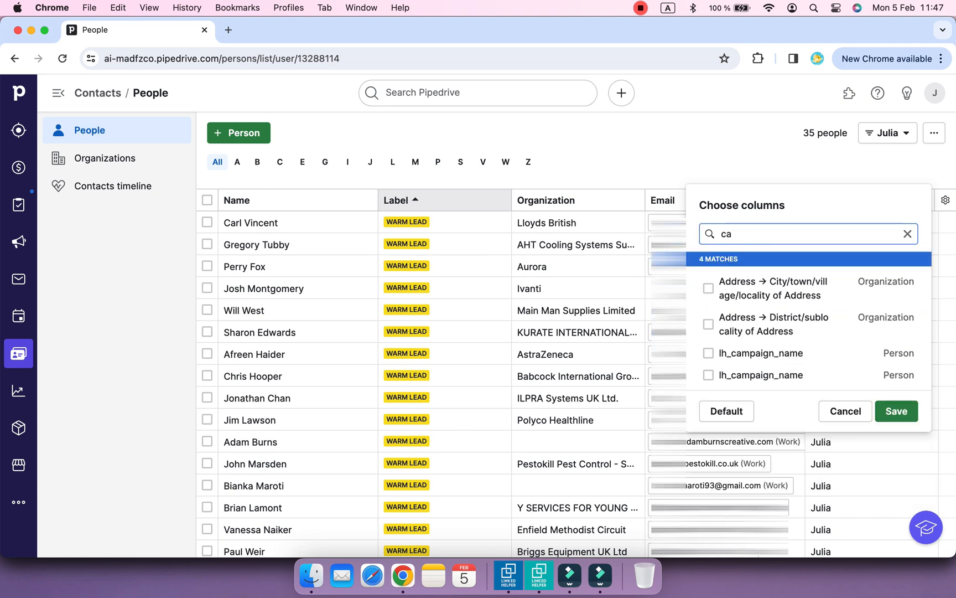
pyautogui.click(747, 352)
pyautogui.click(897, 411)
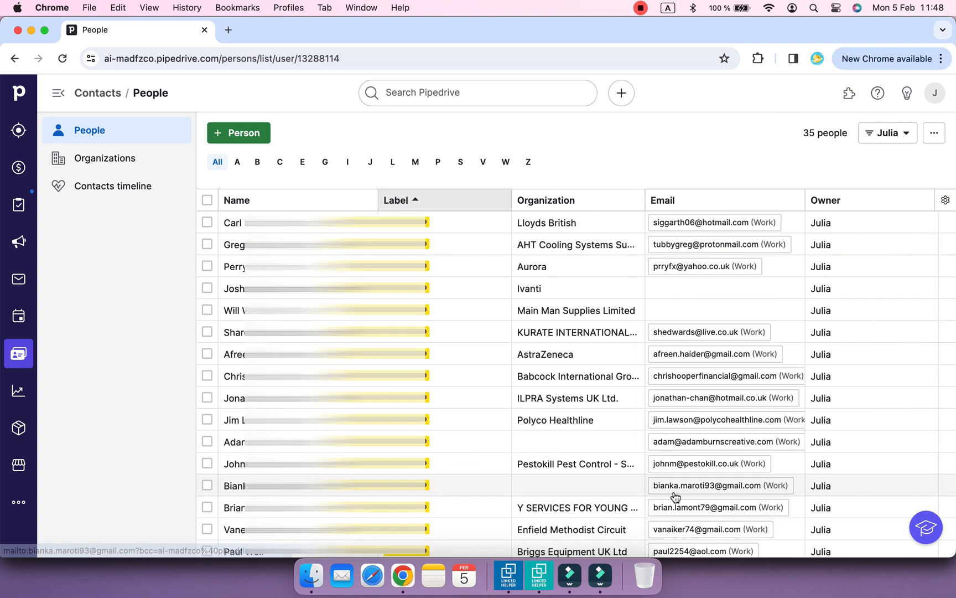
pyautogui.hscroll(10, 673, 491)
pyautogui.scroll(-3, 673, 491)
pyautogui.scroll(-15, 673, 490)
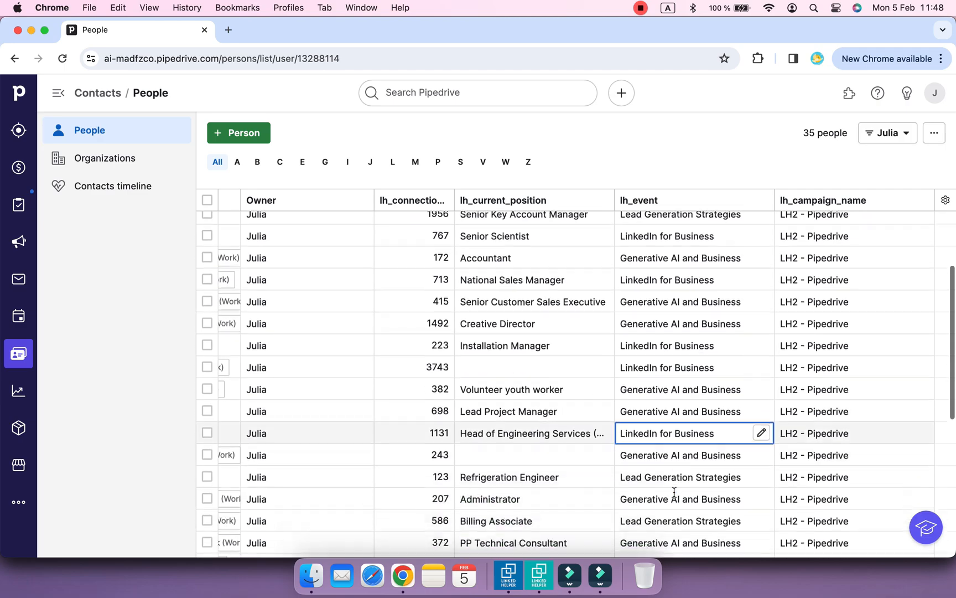
pyautogui.hscroll(-10, 673, 491)
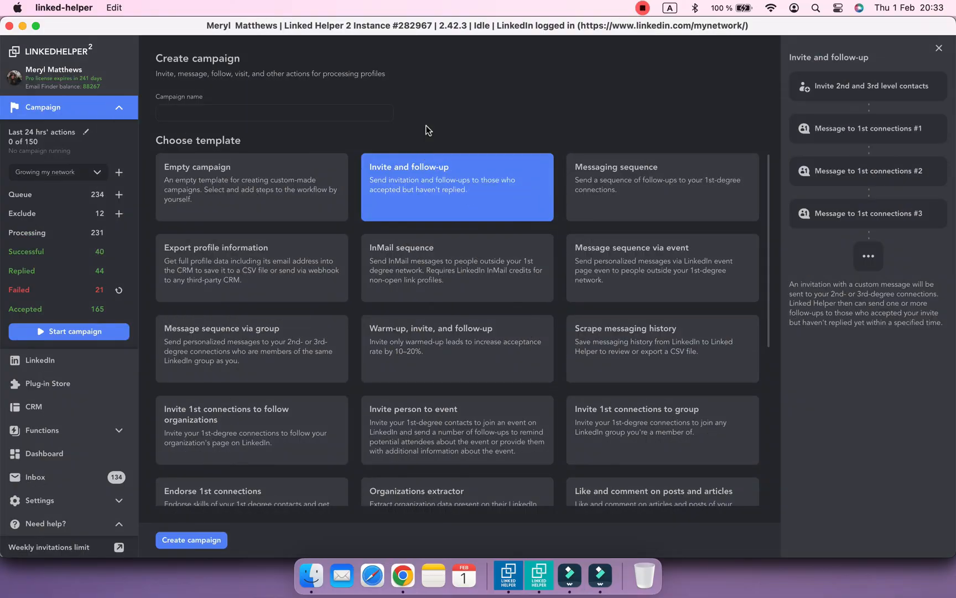
# - In Linked Helper, create a campaign named "LH2 - Pipedrive" from the Empty campaign template
pyautogui.click(268, 184)
pyautogui.click(281, 111)
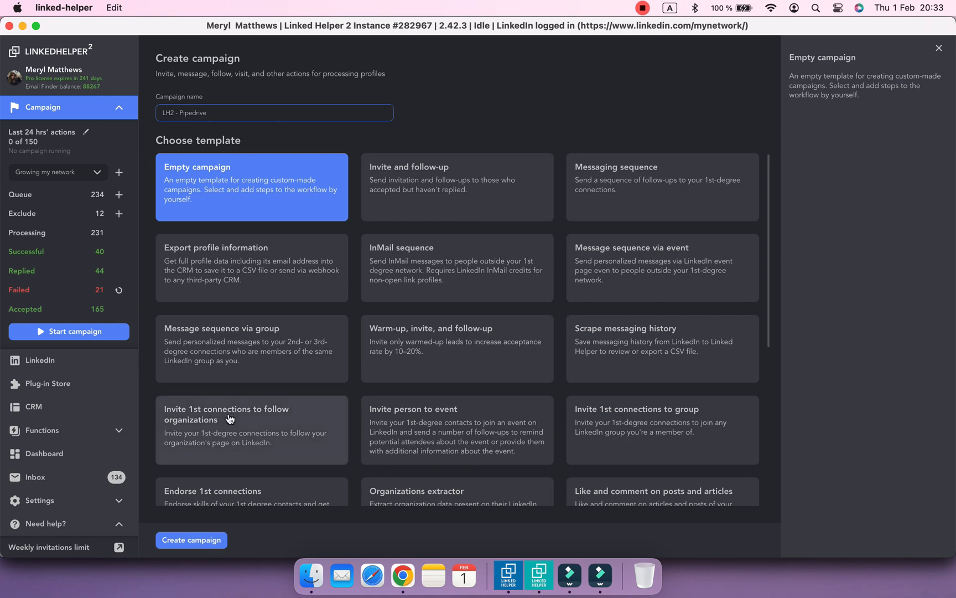
pyautogui.click(205, 545)
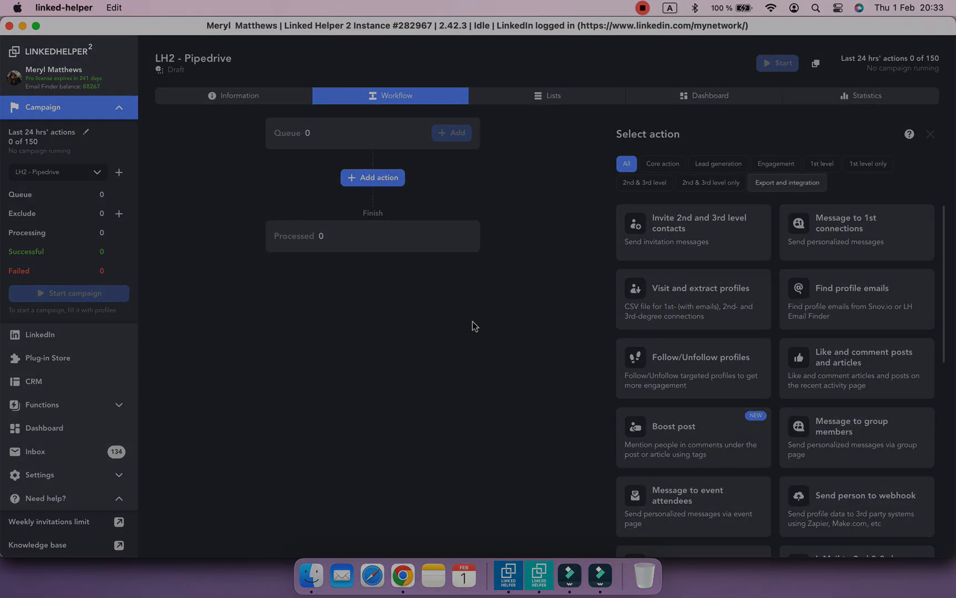
# - Add the "Send person to external CRM" export and integration action, choosing Pipedrive CRM as the external CRM
pyautogui.moveTo(732, 206)
pyautogui.click(761, 189)
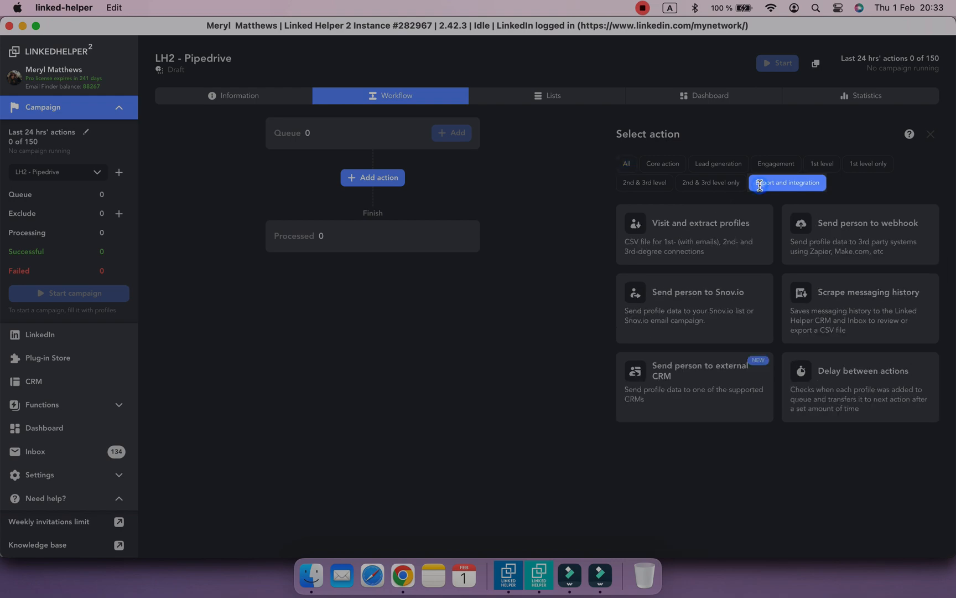
pyautogui.moveTo(692, 398)
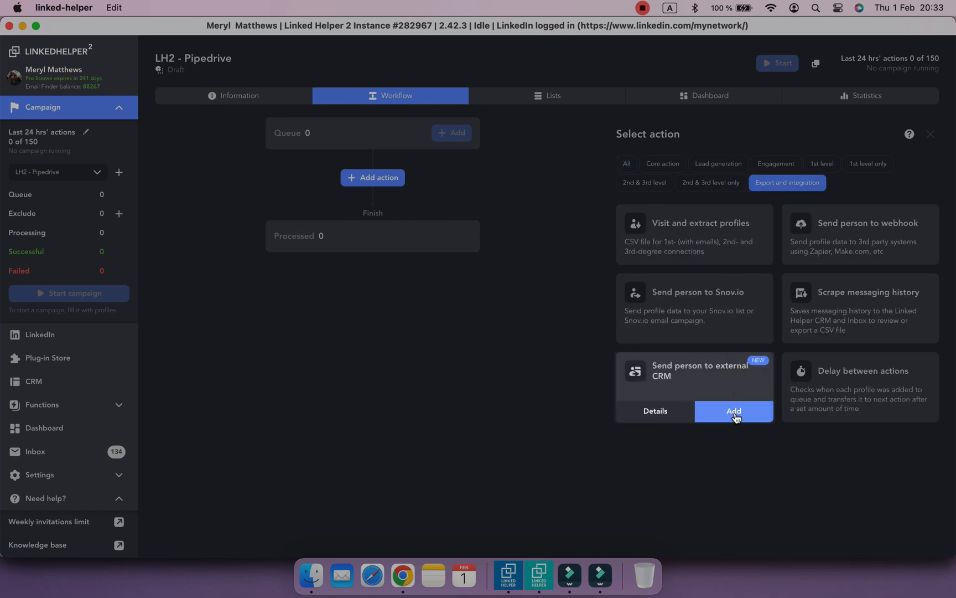
pyautogui.click(734, 415)
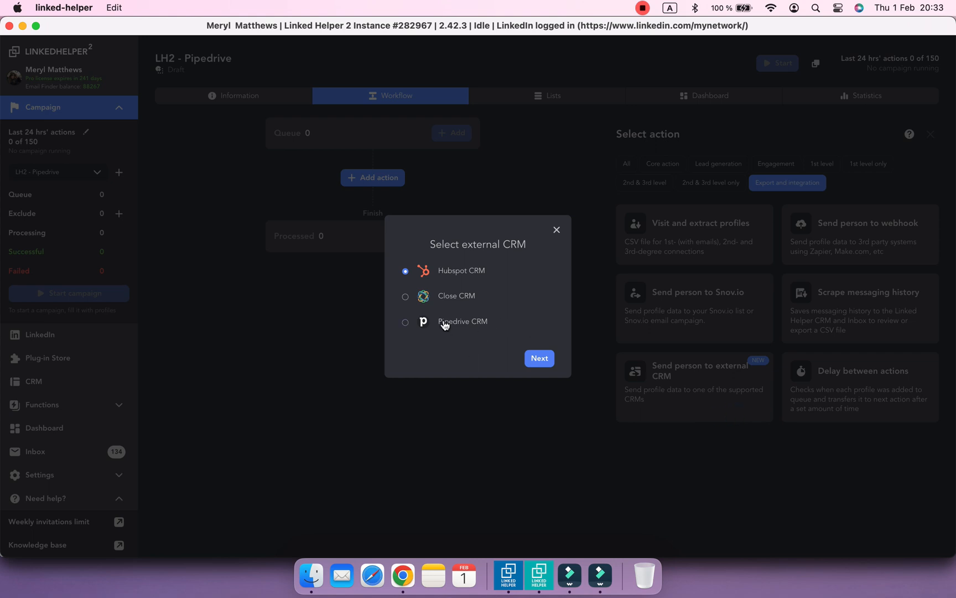
pyautogui.click(444, 323)
pyautogui.click(540, 359)
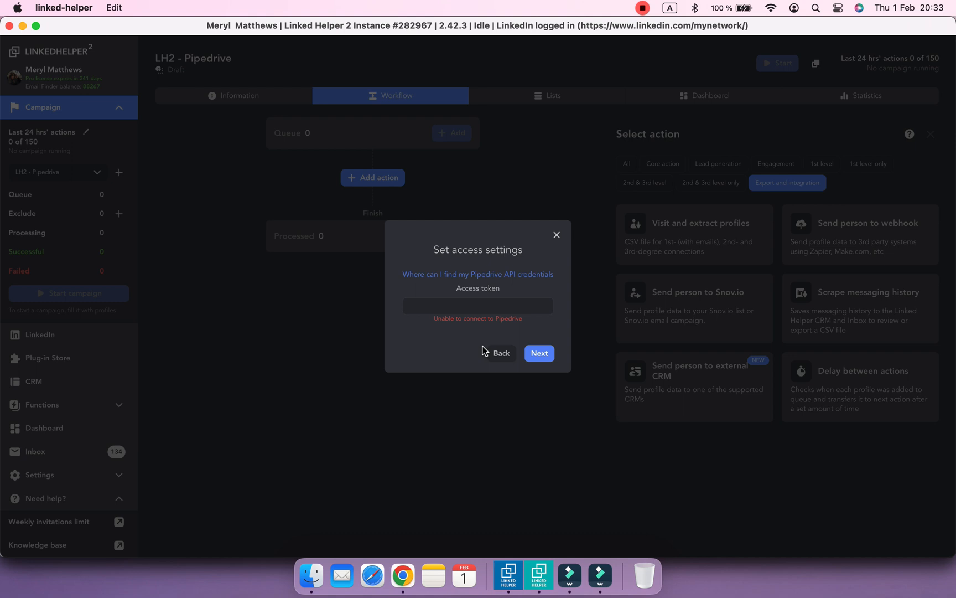
# - Switch to Pipedrive in Chrome and copy the personal API token from the personal preferences
pyautogui.click(404, 575)
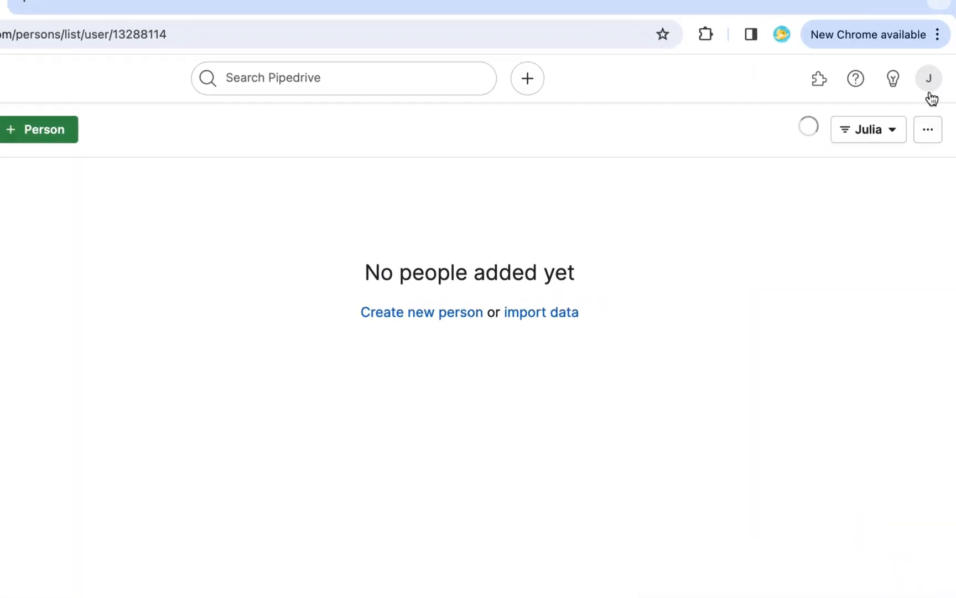
pyautogui.click(916, 47)
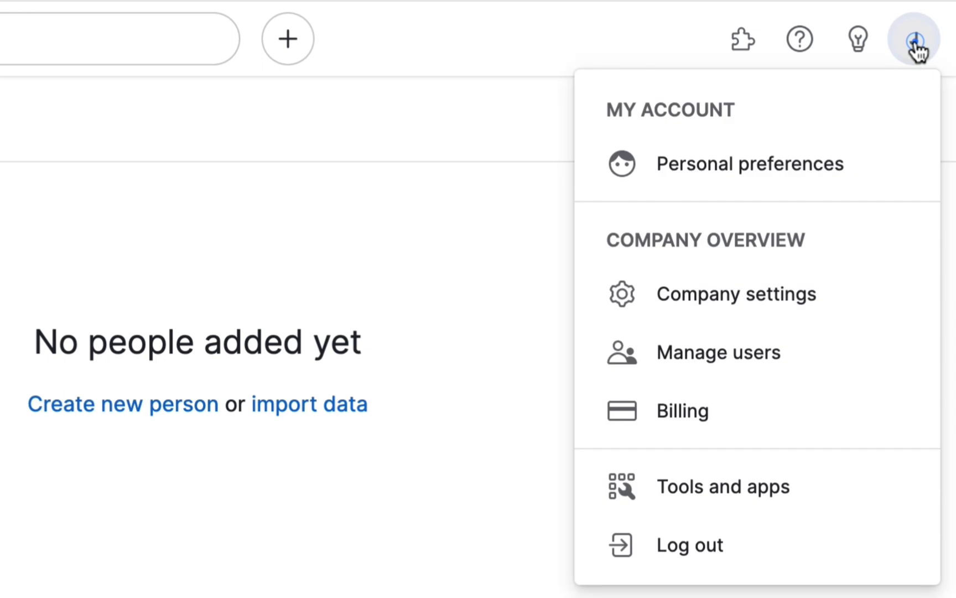
pyautogui.click(744, 165)
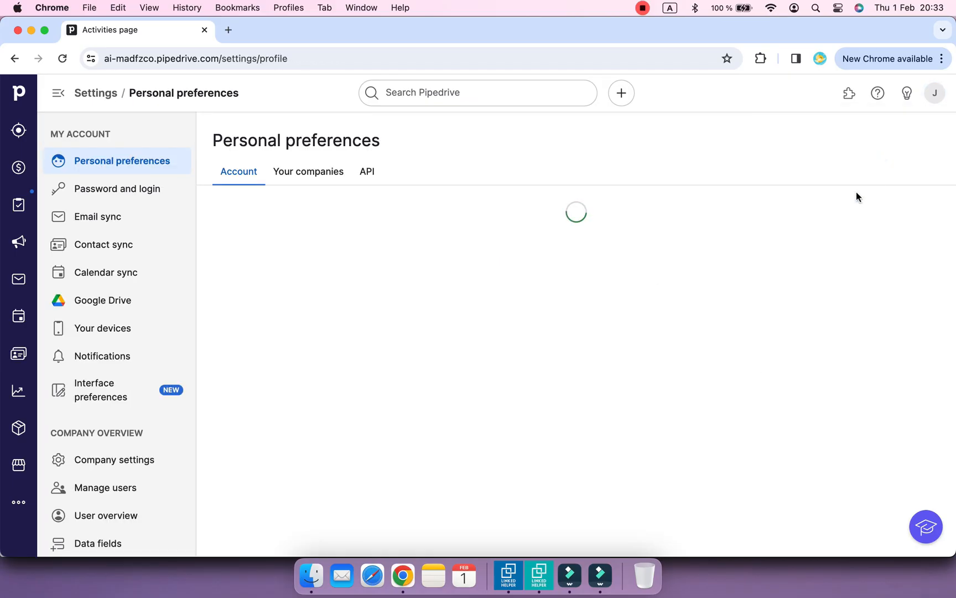
pyautogui.click(366, 180)
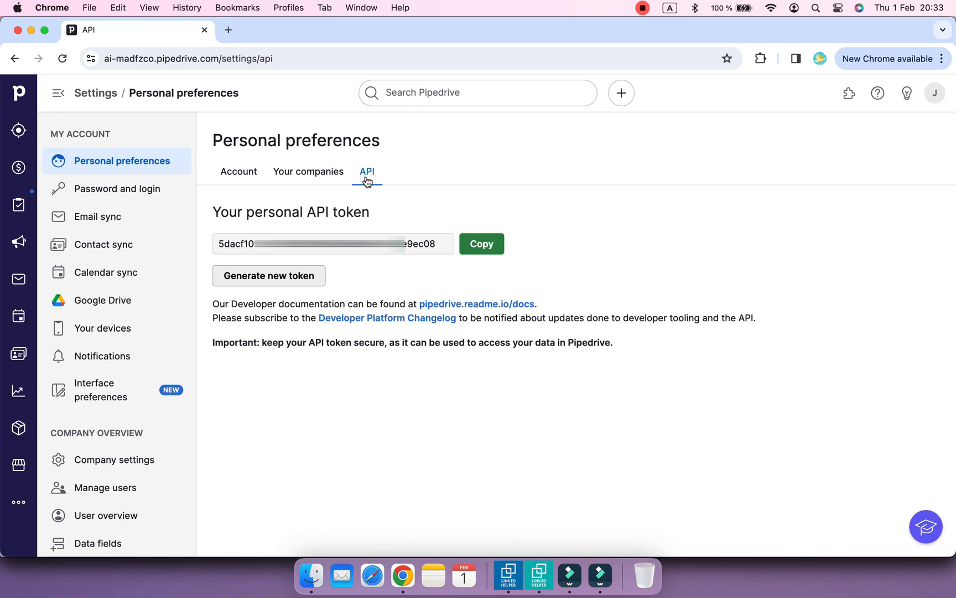
pyautogui.click(473, 250)
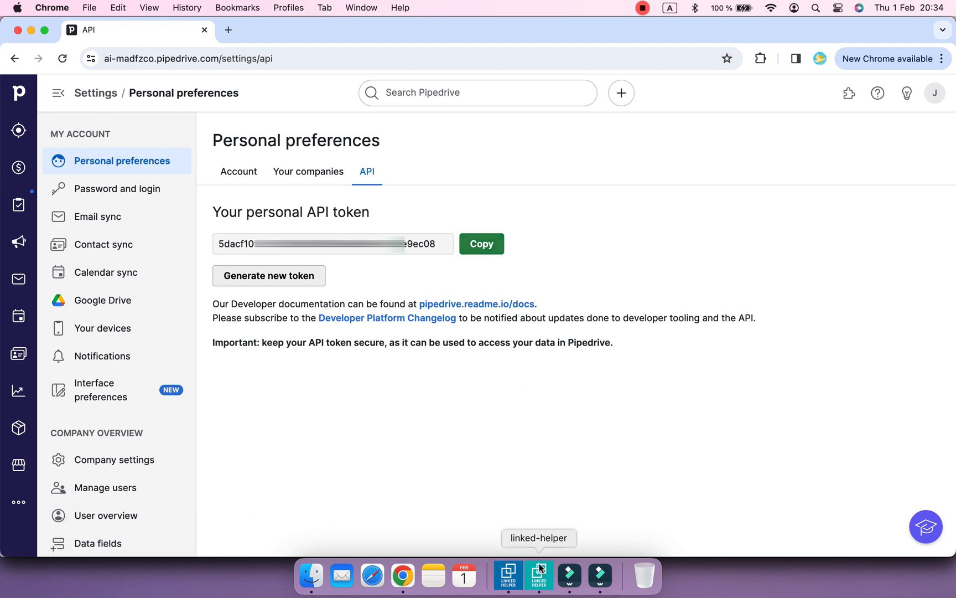
# - Return to Linked Helper and paste the API token into the Pipedrive access token field
pyautogui.click(539, 576)
pyautogui.click(480, 300)
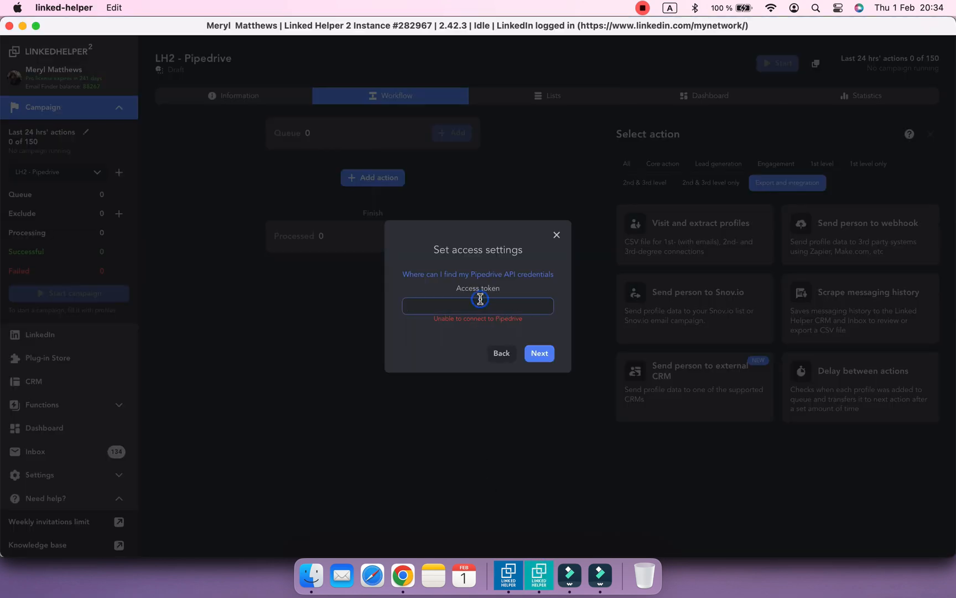
pyautogui.press('super+v')
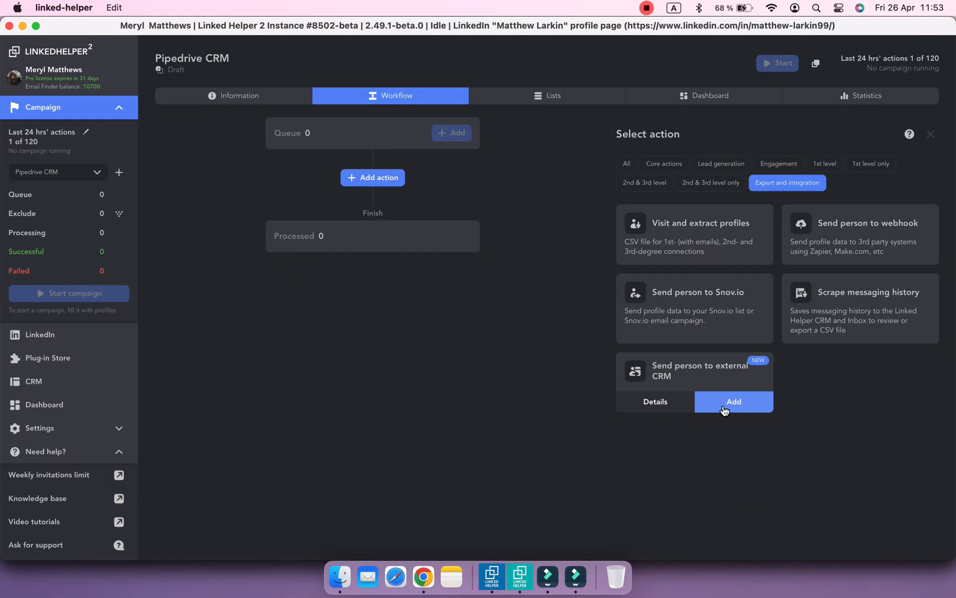
# - Add the "Send person to external CRM" action to the Pipedrive CRM campaign and start connecting it to Pipedrive
pyautogui.click(726, 408)
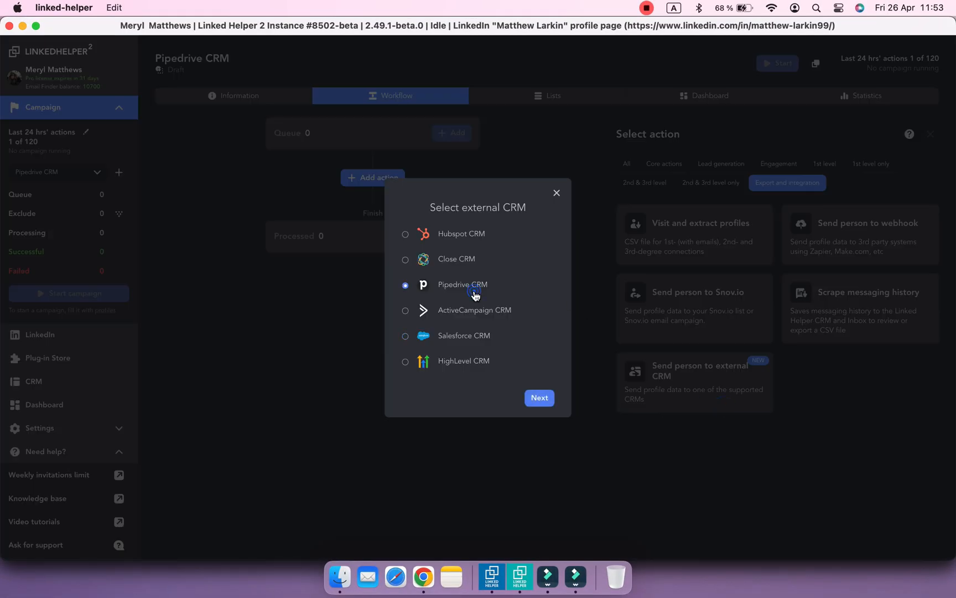
pyautogui.click(544, 398)
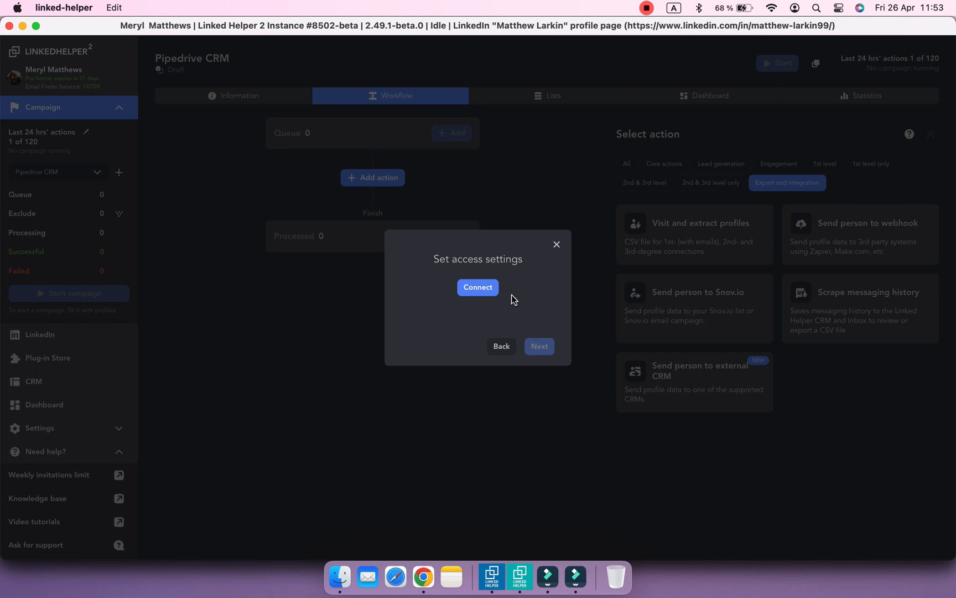
pyautogui.click(478, 287)
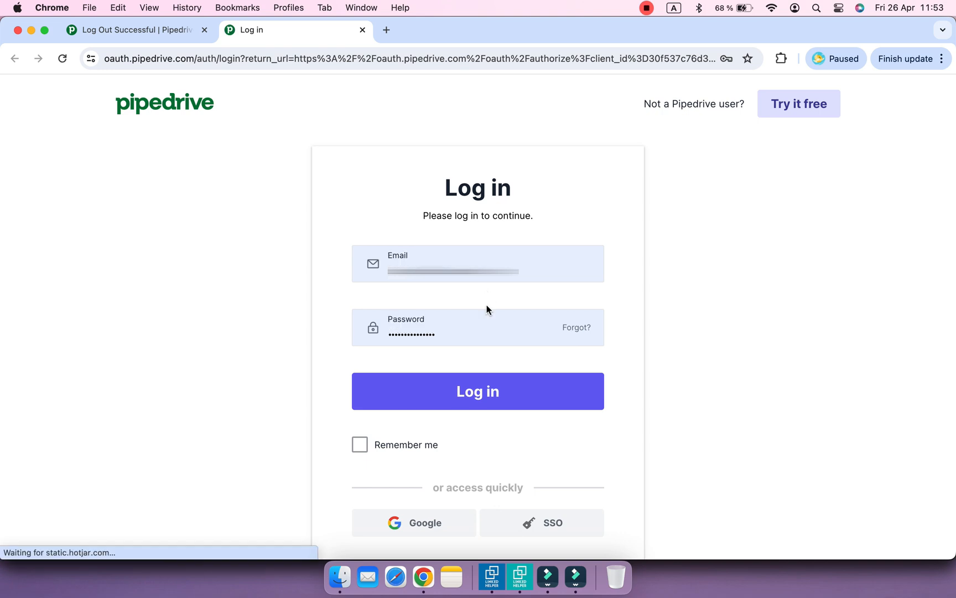
# - Log in to Pipedrive, authorize Linked Helper 2's requested permissions and return to the linked-helper application
pyautogui.click(485, 405)
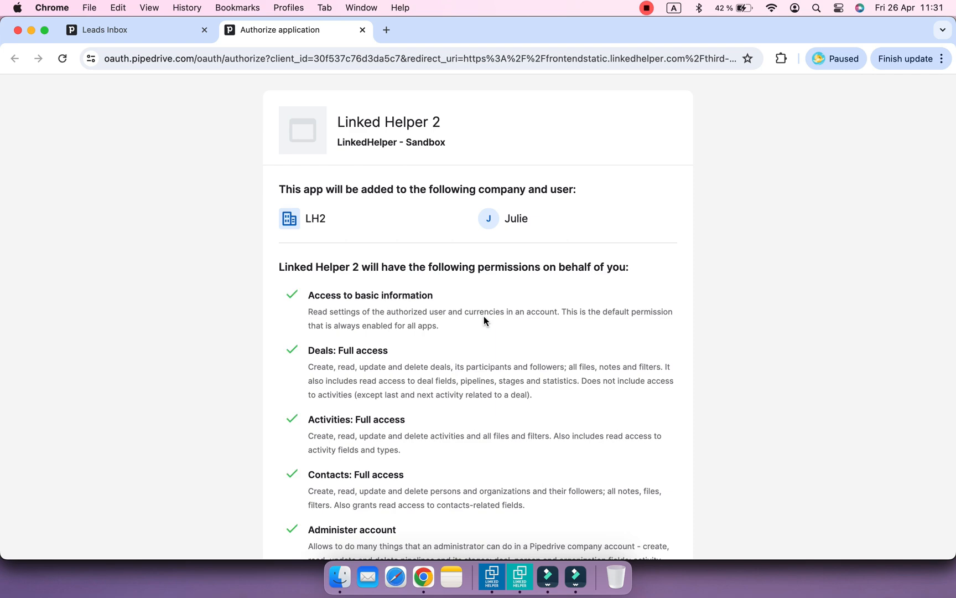
pyautogui.scroll(-5, 483, 316)
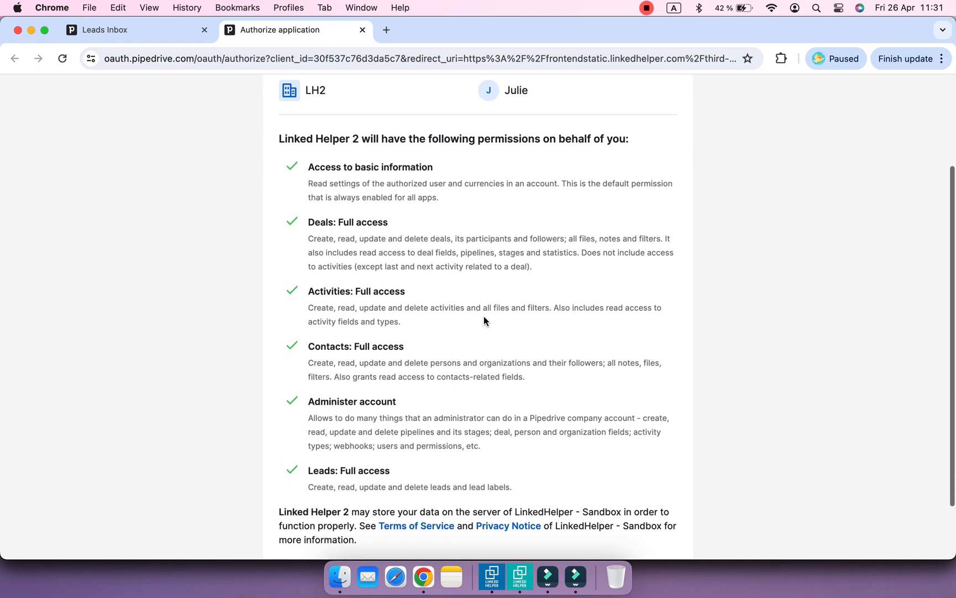
pyautogui.click(603, 522)
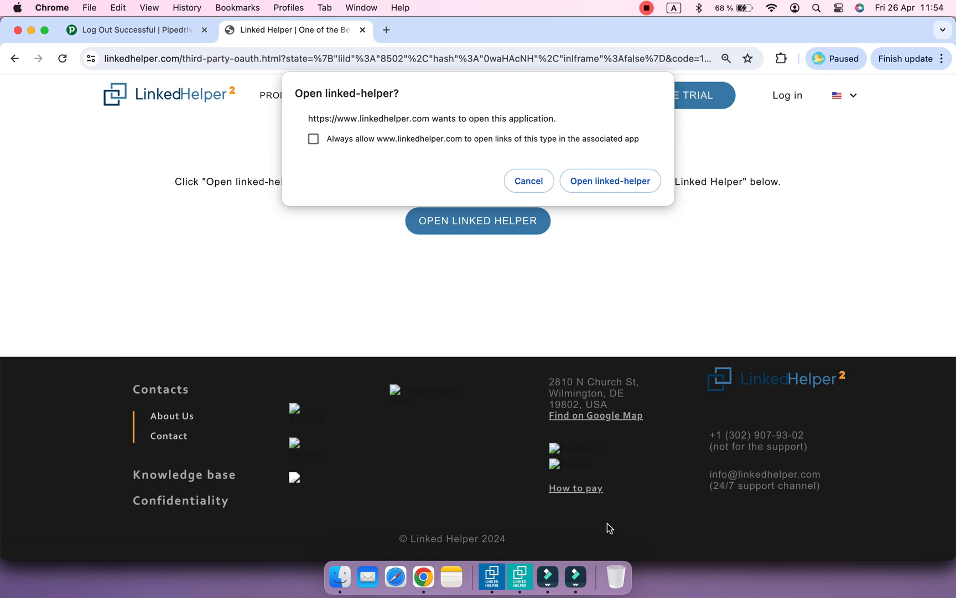
pyautogui.click(621, 184)
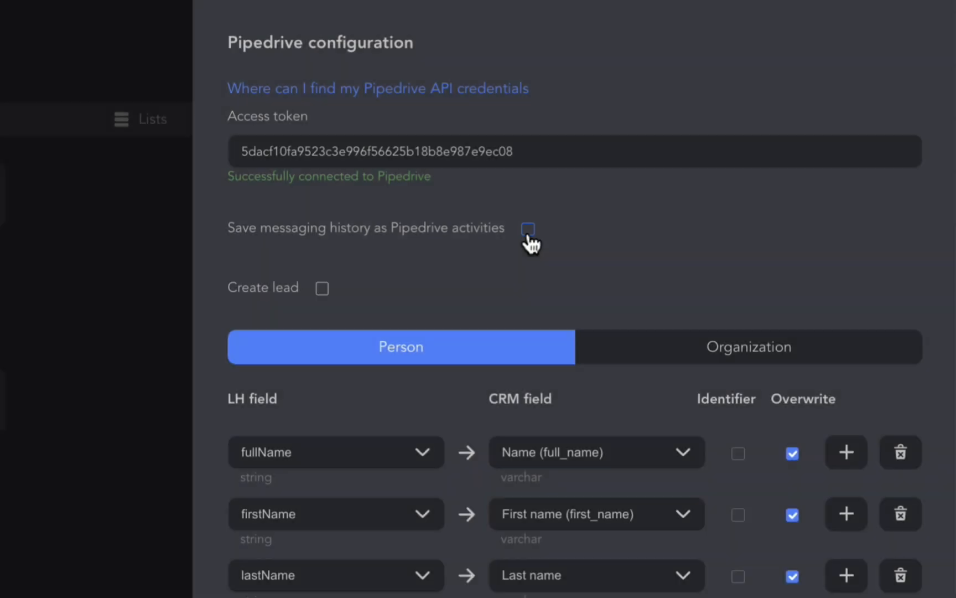
# - Enable saving messaging history as Pipedrive activities and open the options for what to associate it with
pyautogui.click(528, 230)
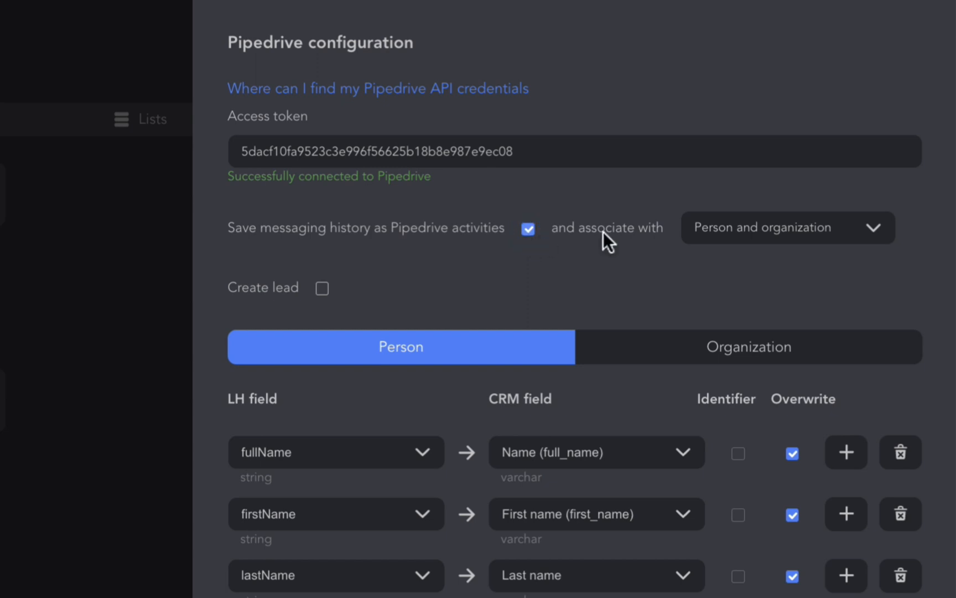
pyautogui.click(789, 248)
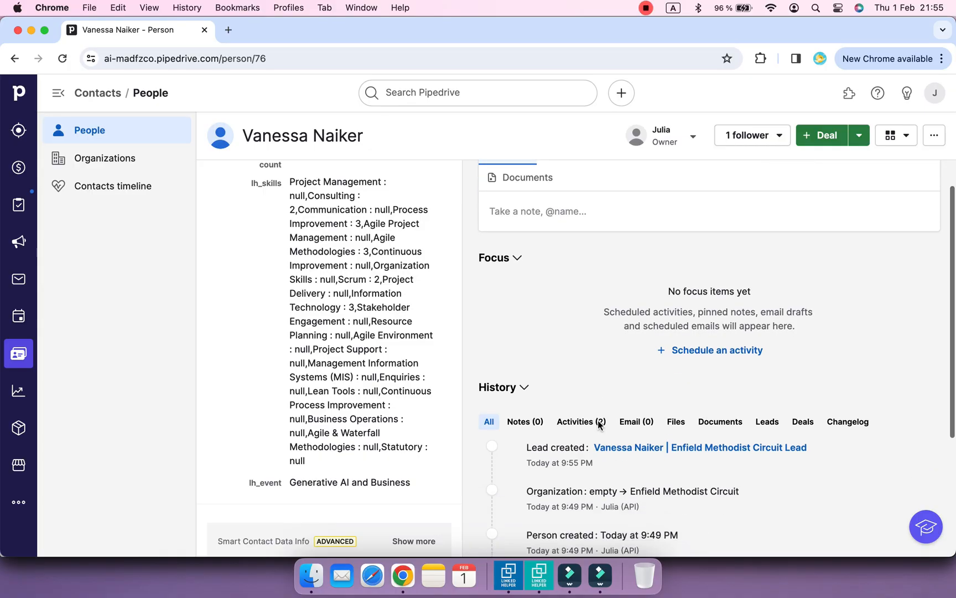
# - In Pipedrive, filter the Enfield Methodist Circuit contact's history to show only activities
pyautogui.click(583, 244)
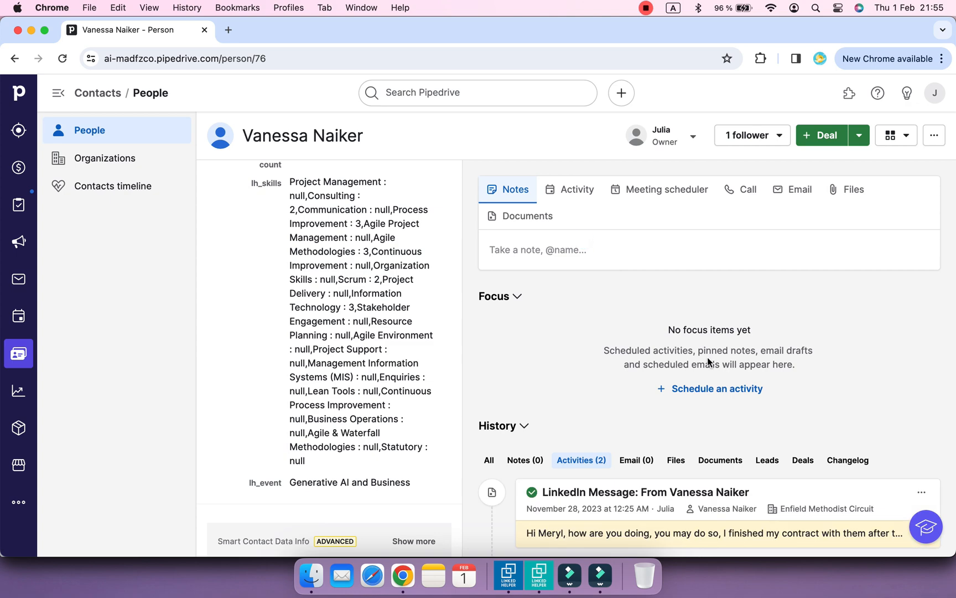
# - Review the contact's LinkedIn message activities, then open the linked Enfield Methodist Circuit organization and examine its record
pyautogui.scroll(-2, 707, 357)
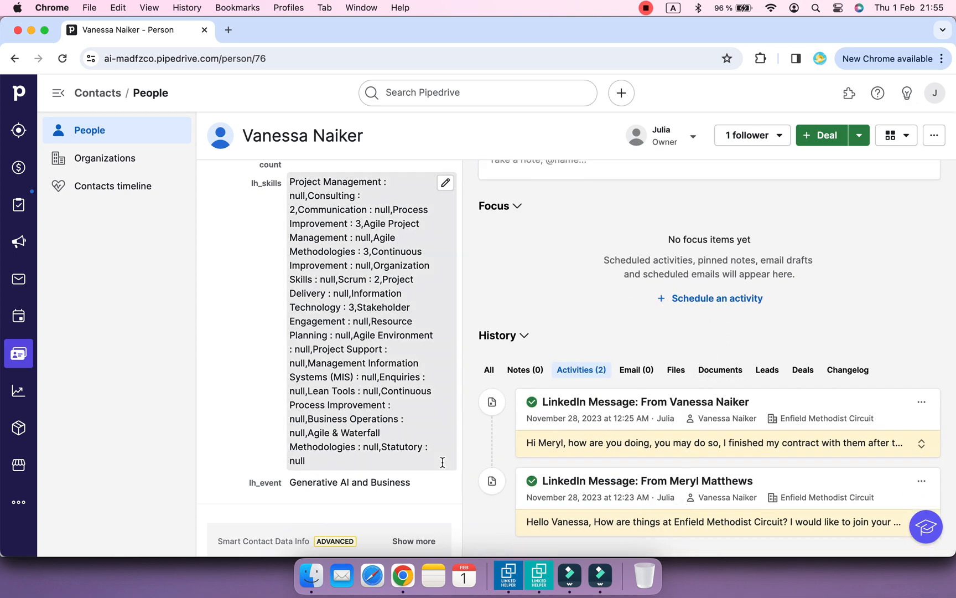
pyautogui.scroll(-5, 446, 498)
pyautogui.scroll(-3, 446, 497)
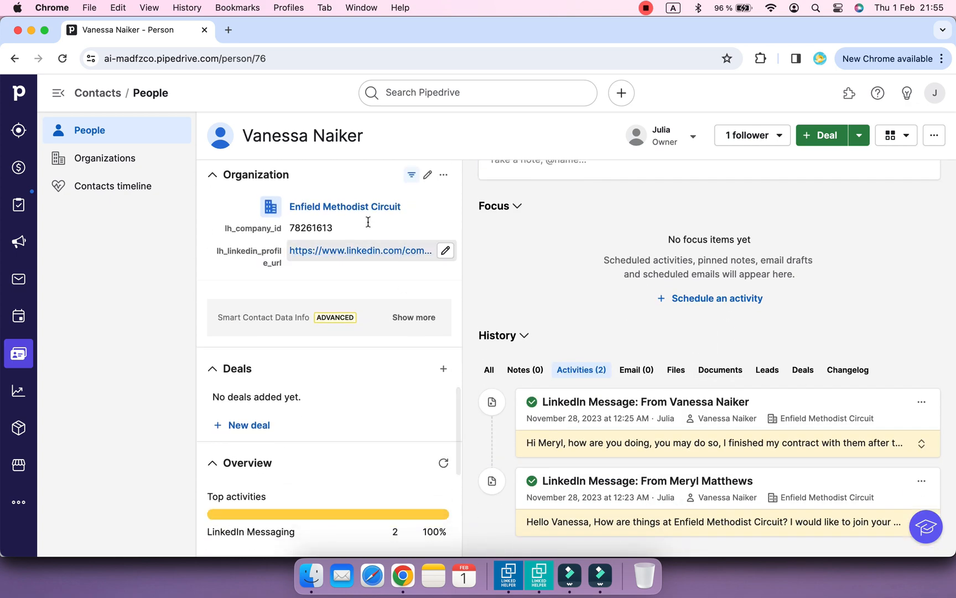
pyautogui.click(348, 208)
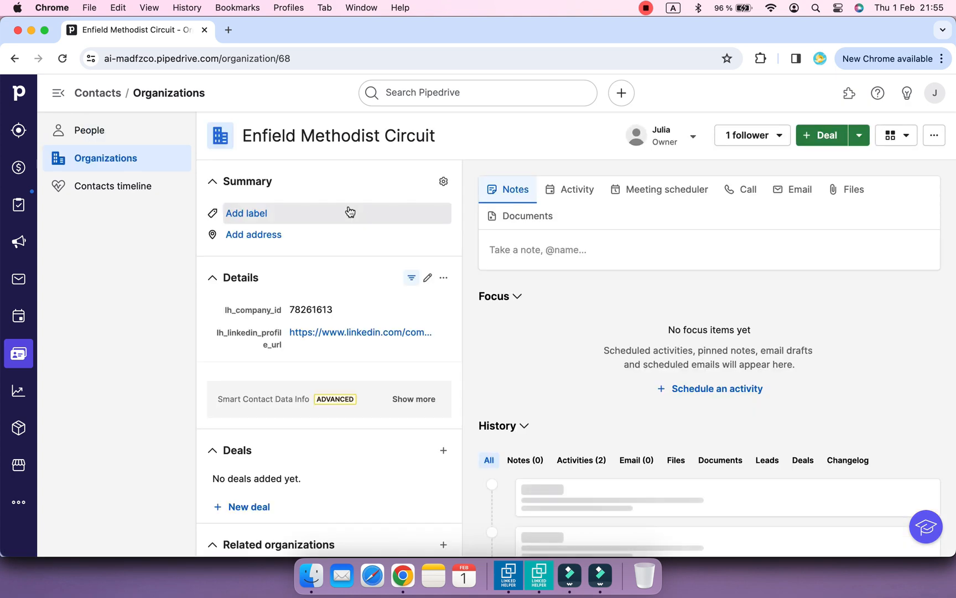
pyautogui.scroll(-3, 620, 381)
pyautogui.scroll(-1, 620, 383)
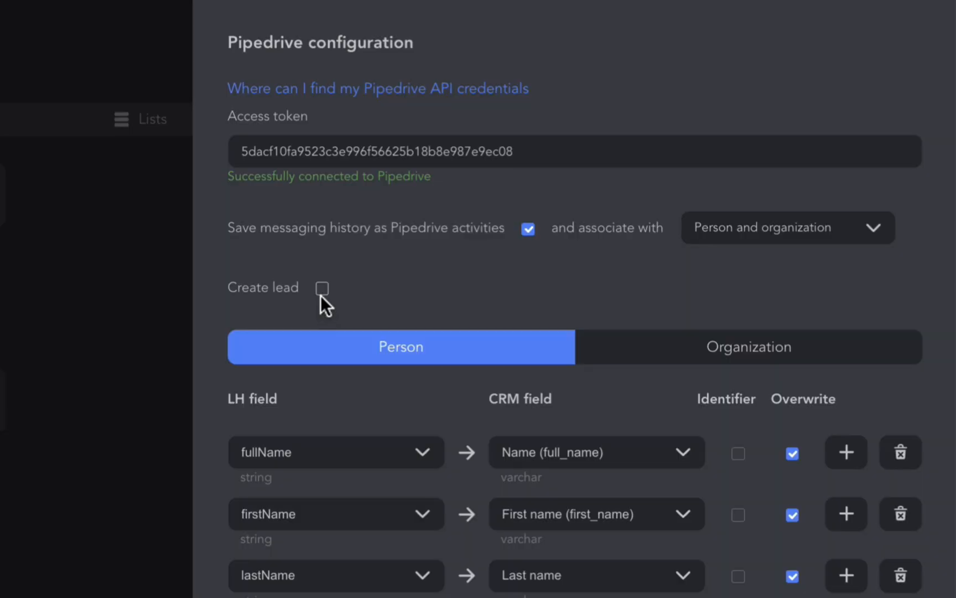
# - In Linked Helper's Pipedrive configuration, enable lead creation and keep leads associated with "Person and organization"
pyautogui.click(321, 292)
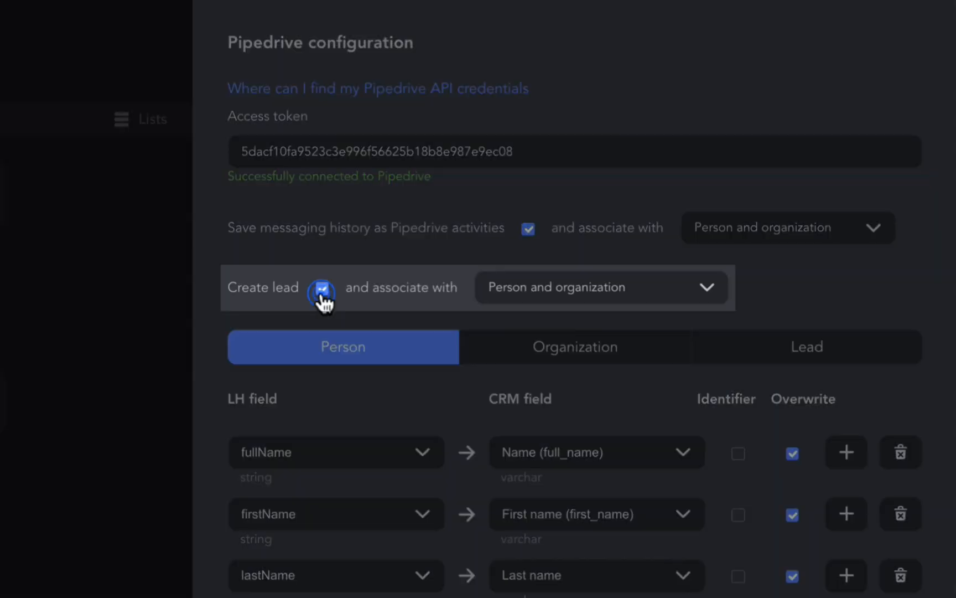
pyautogui.click(656, 304)
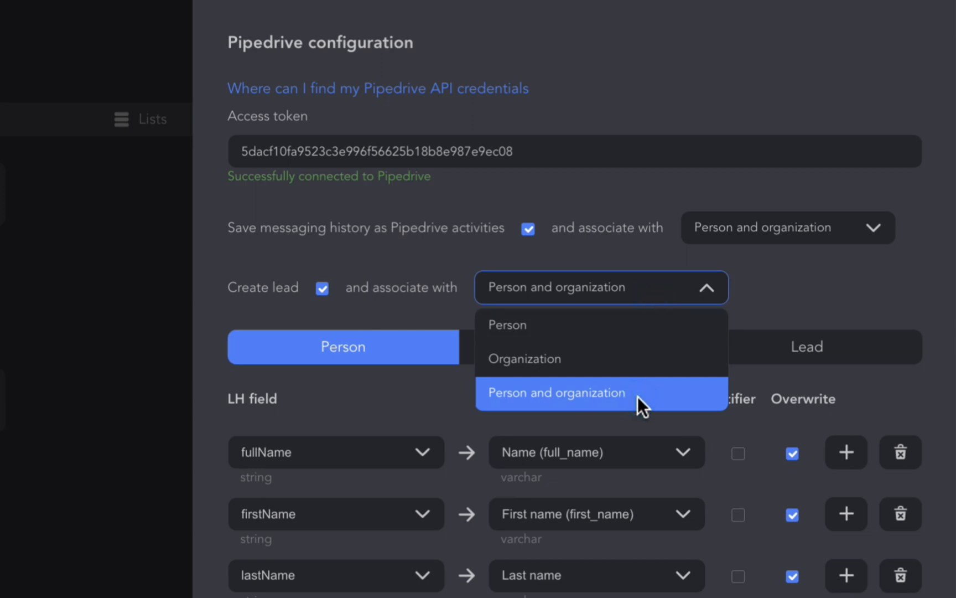
pyautogui.click(781, 279)
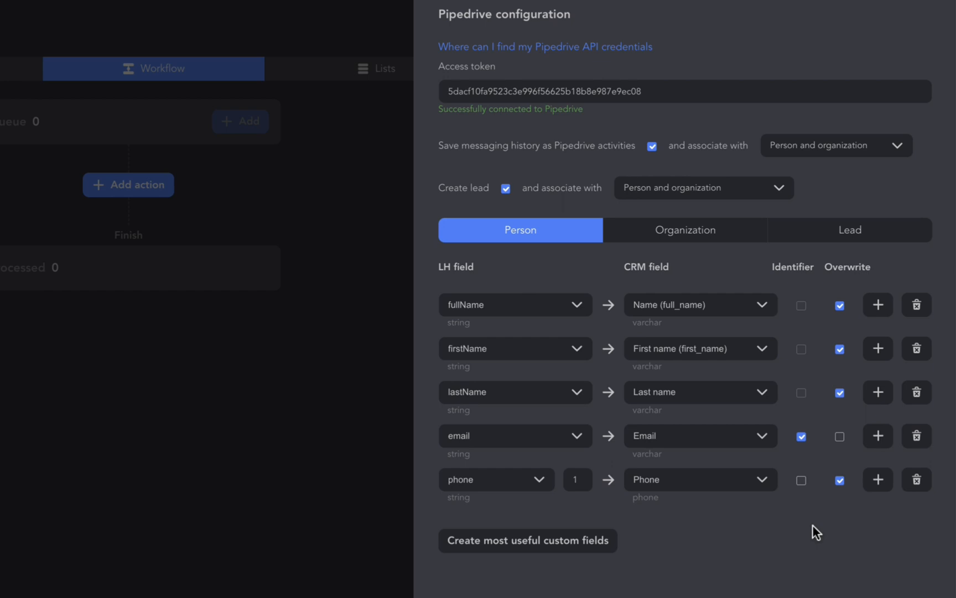
# - Add a mapping row below phone in the Person fields and set its LH field to connectionCount
pyautogui.click(877, 480)
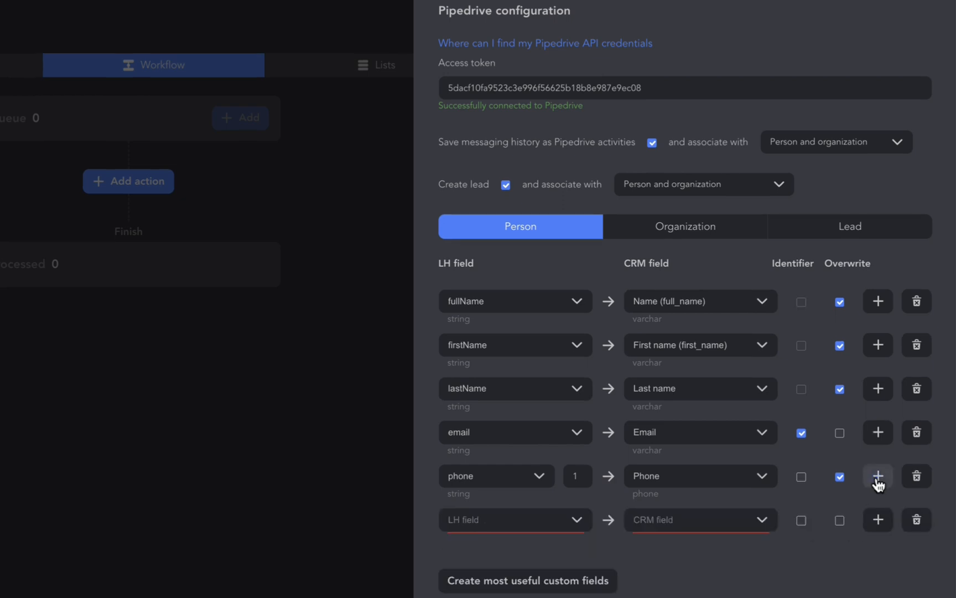
pyautogui.click(527, 531)
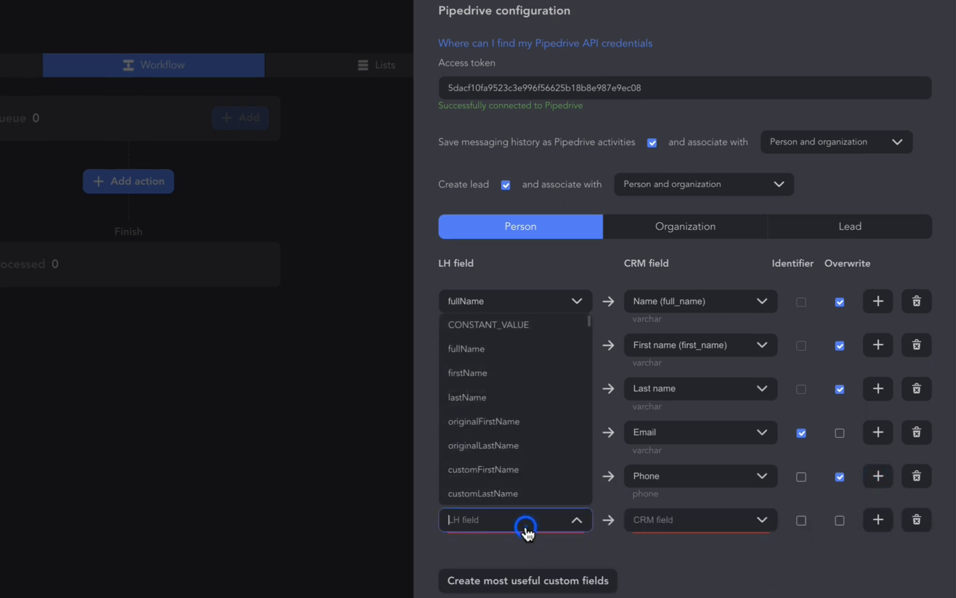
pyautogui.scroll(-5, 529, 490)
pyautogui.scroll(-5, 530, 491)
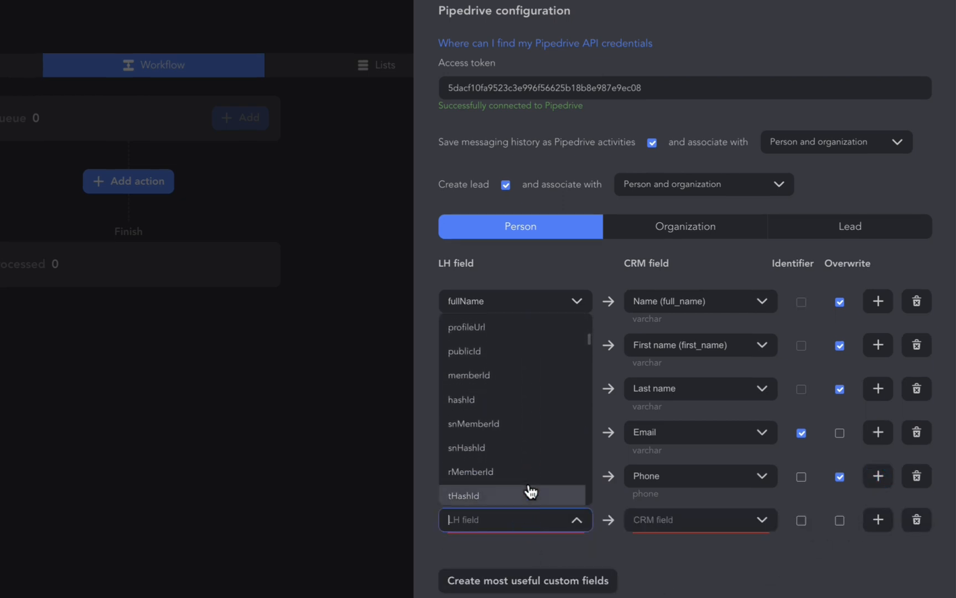
pyautogui.scroll(-4, 531, 490)
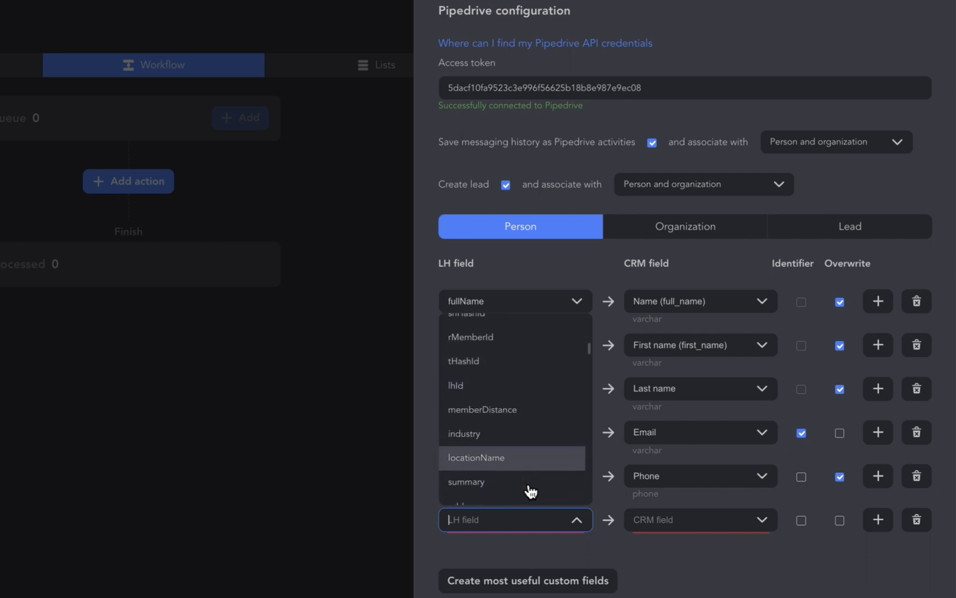
pyautogui.scroll(-4, 530, 490)
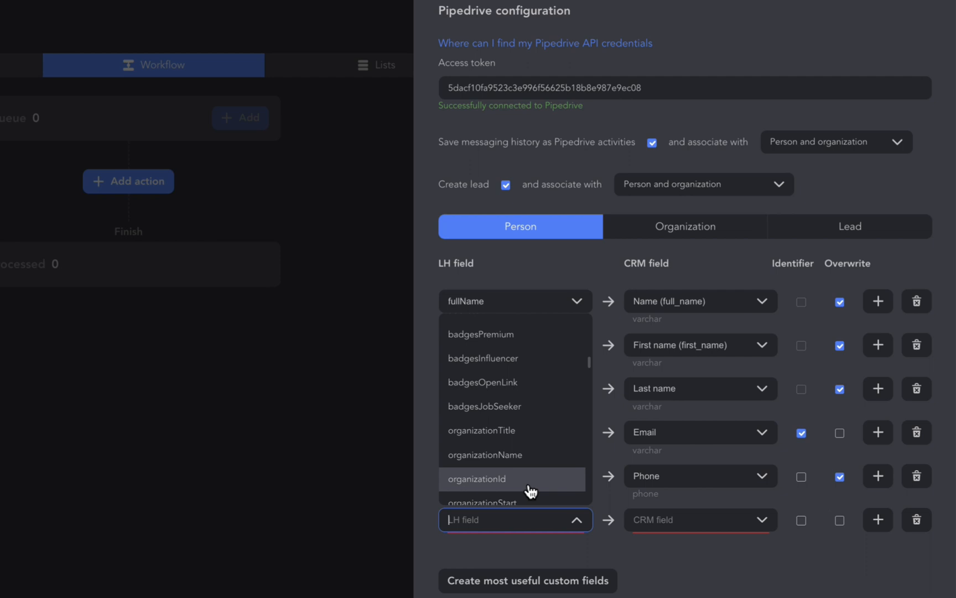
pyautogui.click(512, 528)
pyautogui.click(510, 521)
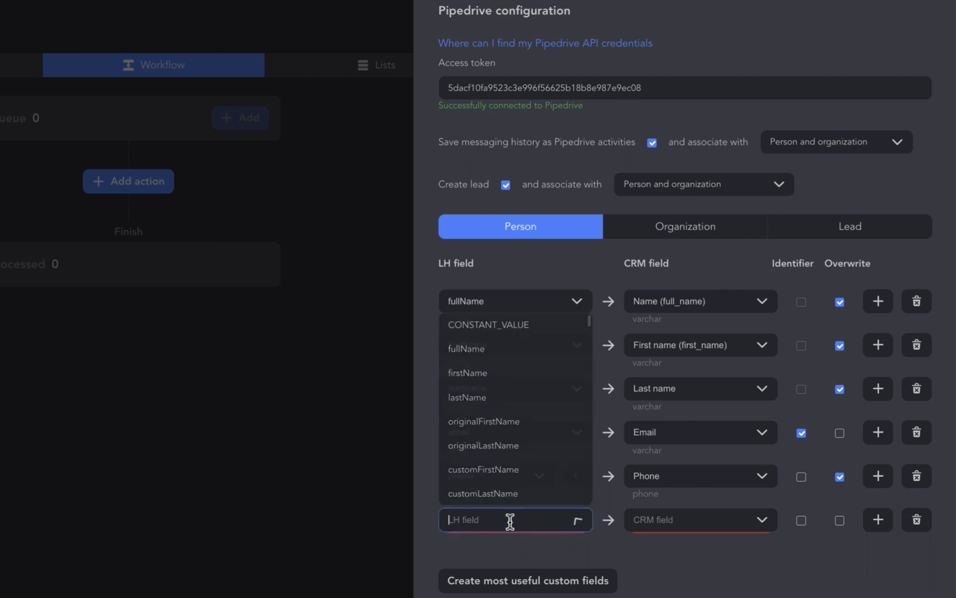
pyautogui.write('conne')
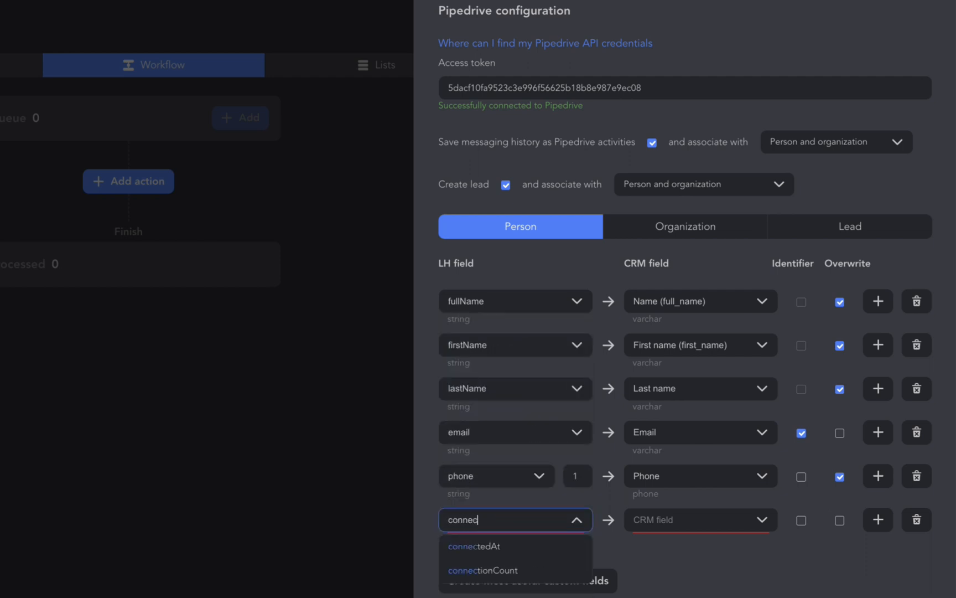
pyautogui.write('c')
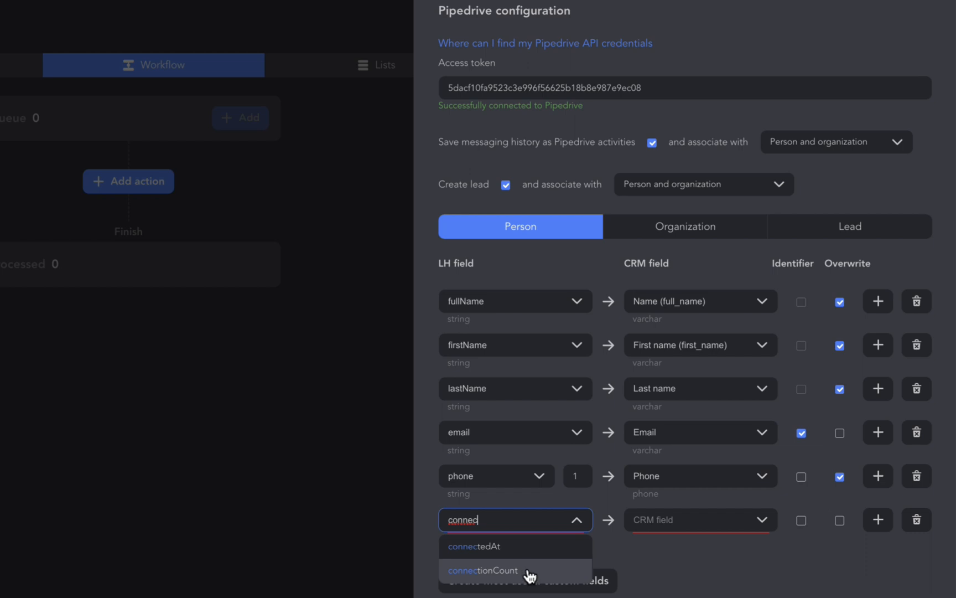
pyautogui.click(530, 576)
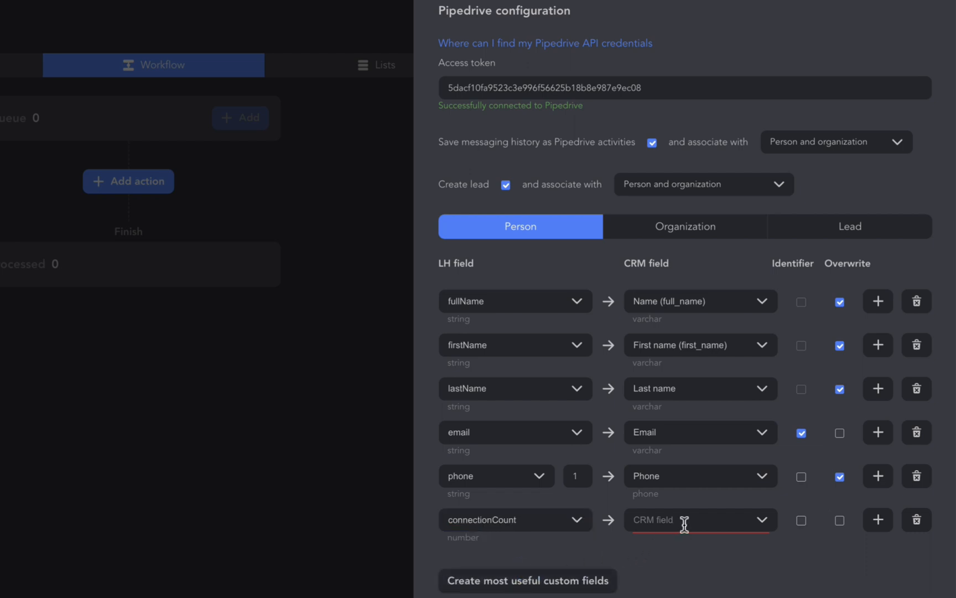
# - Create a new CRM field named lh_connections_count as the target for the connectionCount mapping
pyautogui.click(729, 520)
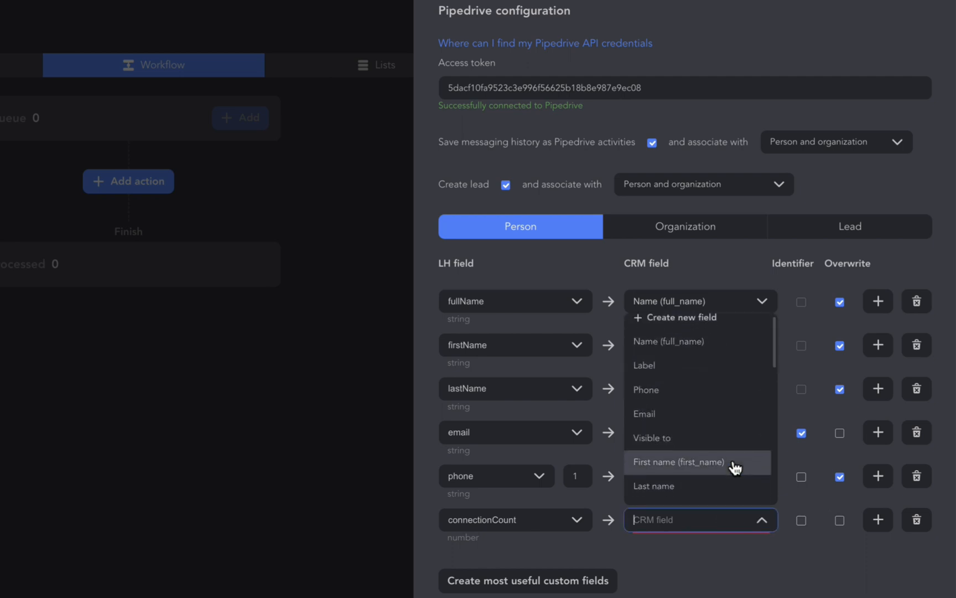
pyautogui.scroll(-5, 735, 468)
pyautogui.scroll(-5, 734, 467)
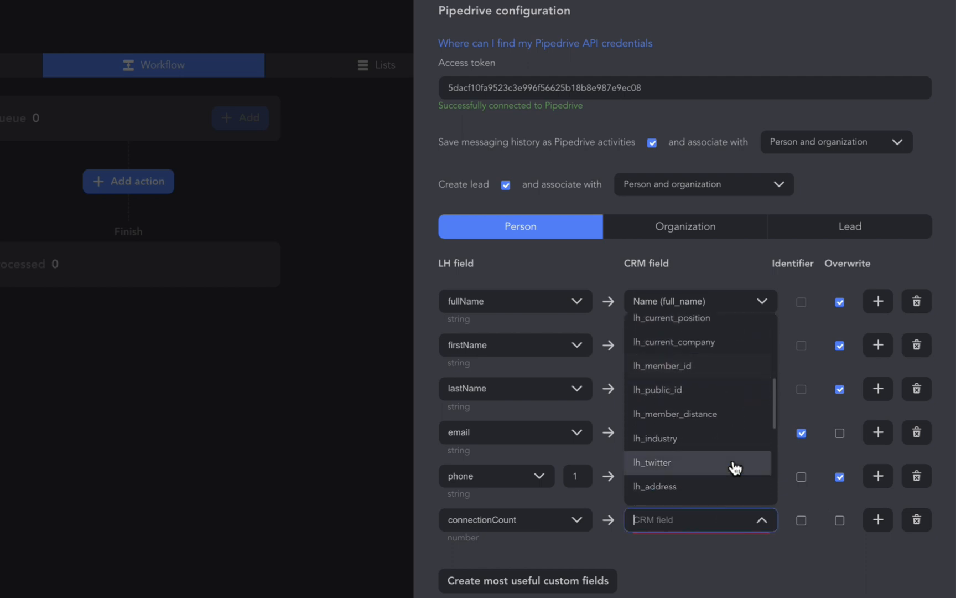
pyautogui.scroll(-3, 735, 468)
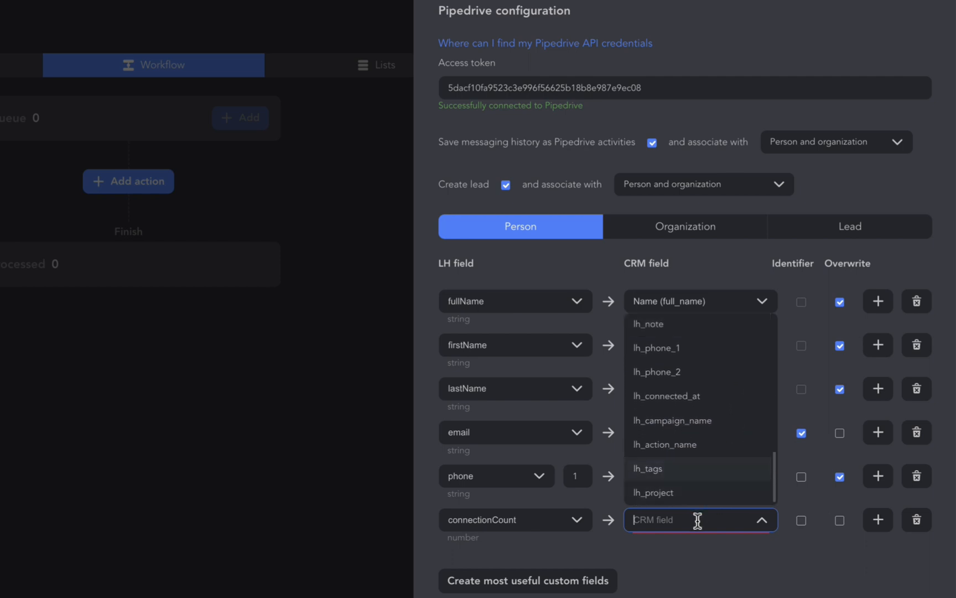
pyautogui.scroll(4, 709, 480)
pyautogui.scroll(5, 709, 479)
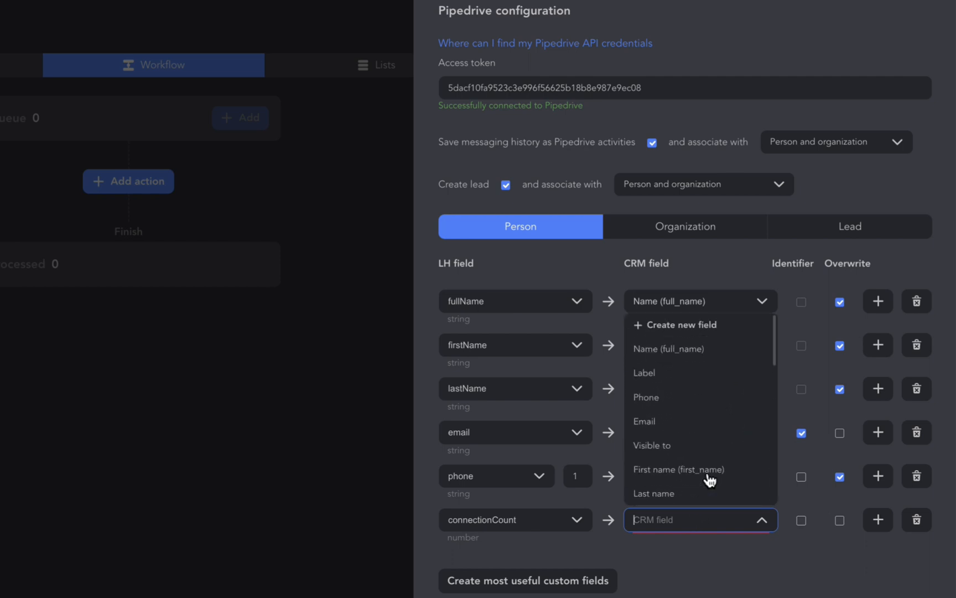
pyautogui.click(706, 329)
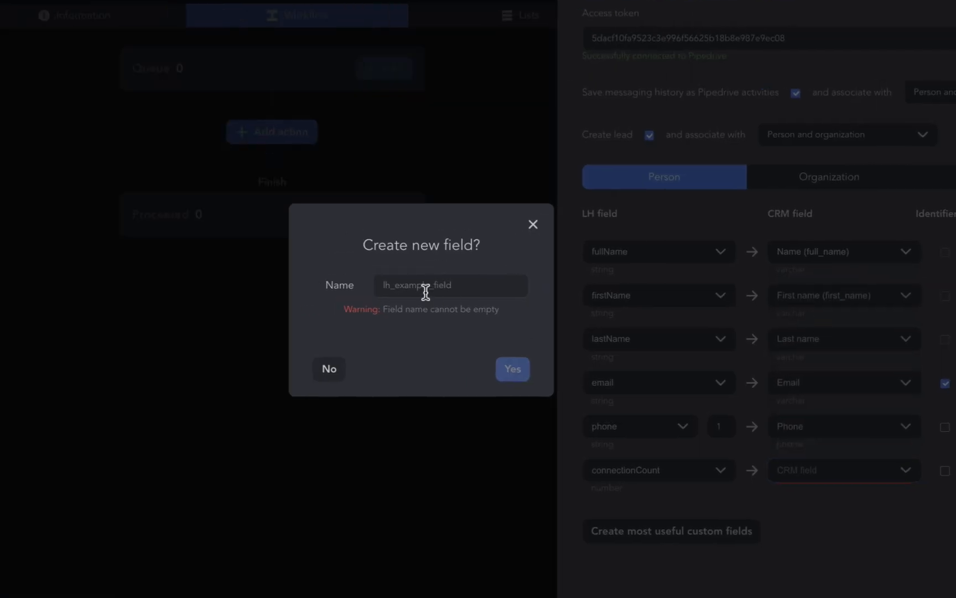
pyautogui.click(481, 281)
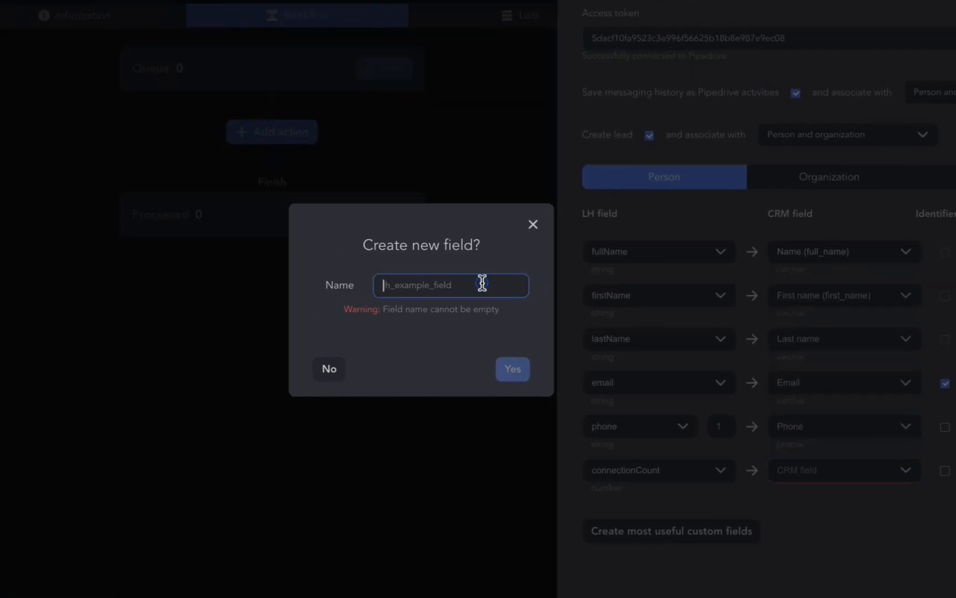
pyautogui.write('l')
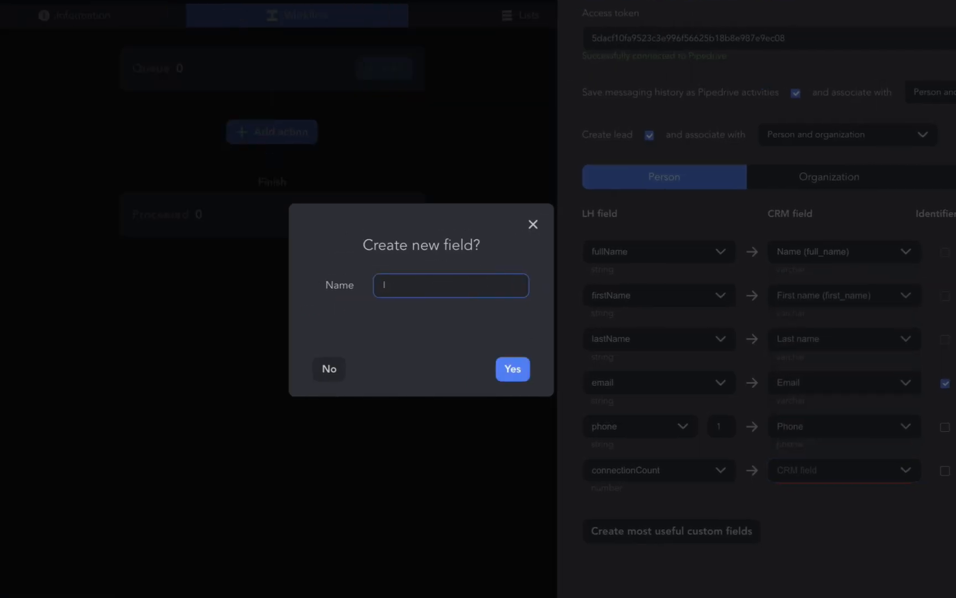
pyautogui.write('h_connection')
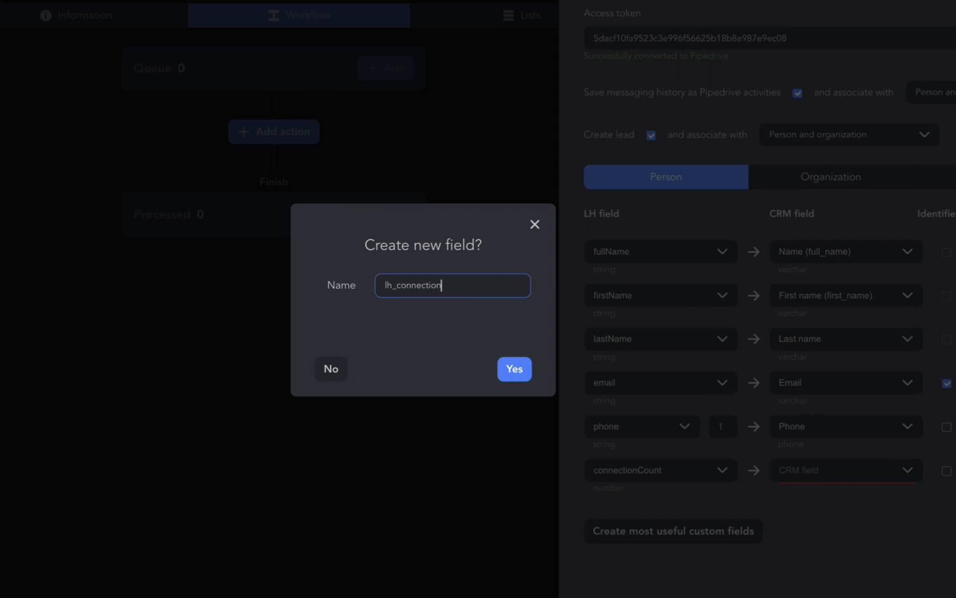
pyautogui.write('s_count')
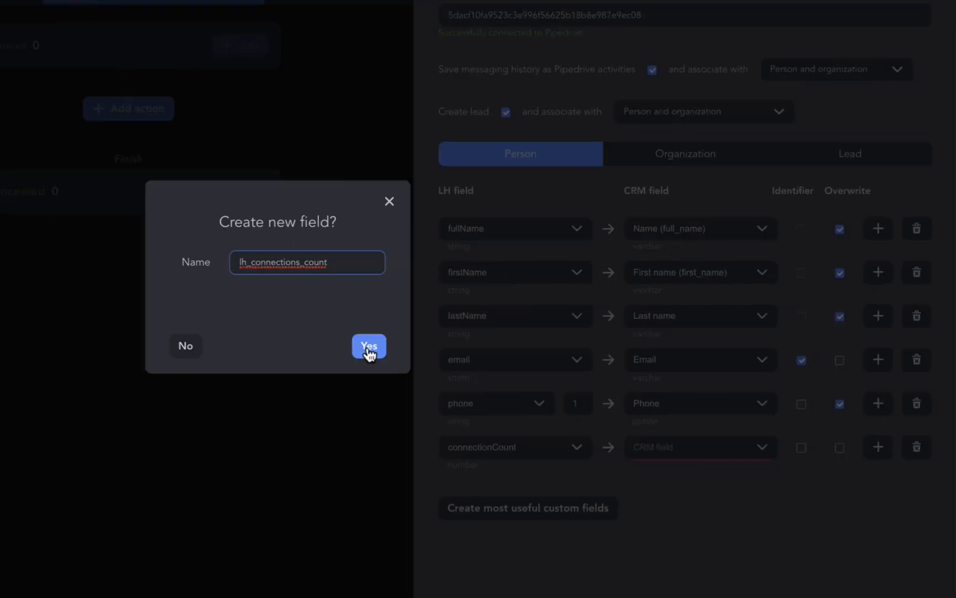
pyautogui.click(370, 348)
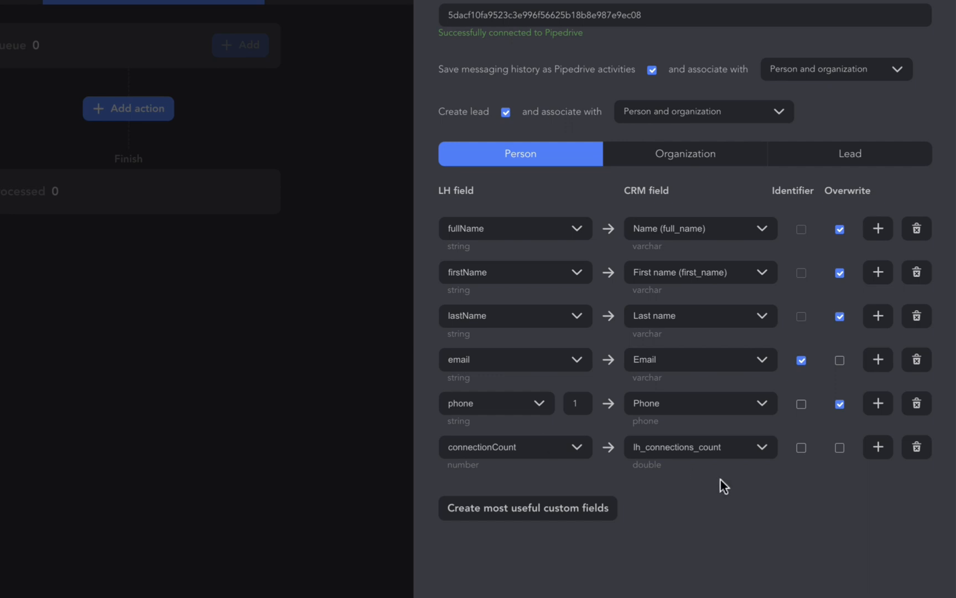
# - Add another Person mapping row below connectionCount and set its LH field to skills
pyautogui.click(878, 446)
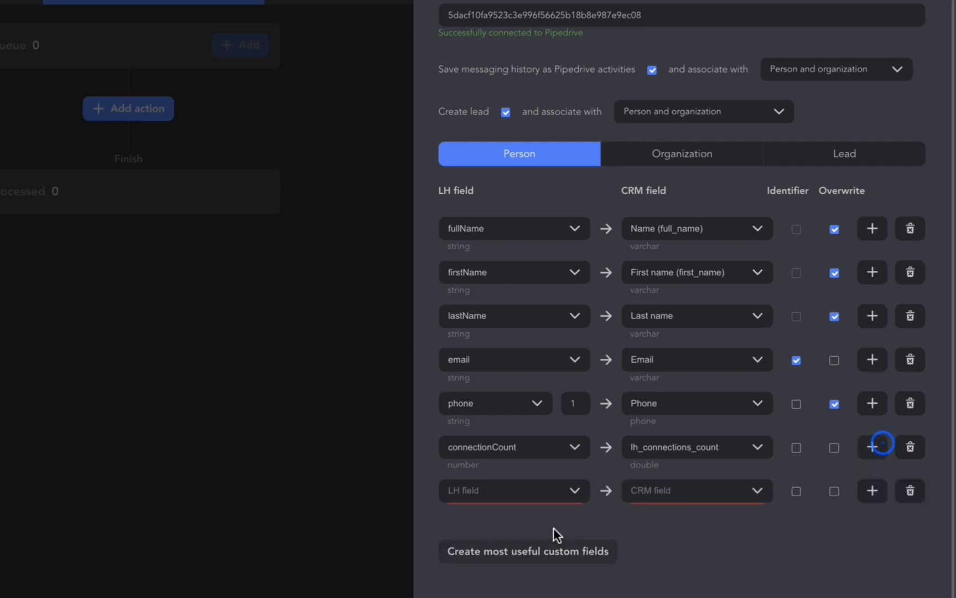
pyautogui.click(549, 505)
pyautogui.write('s')
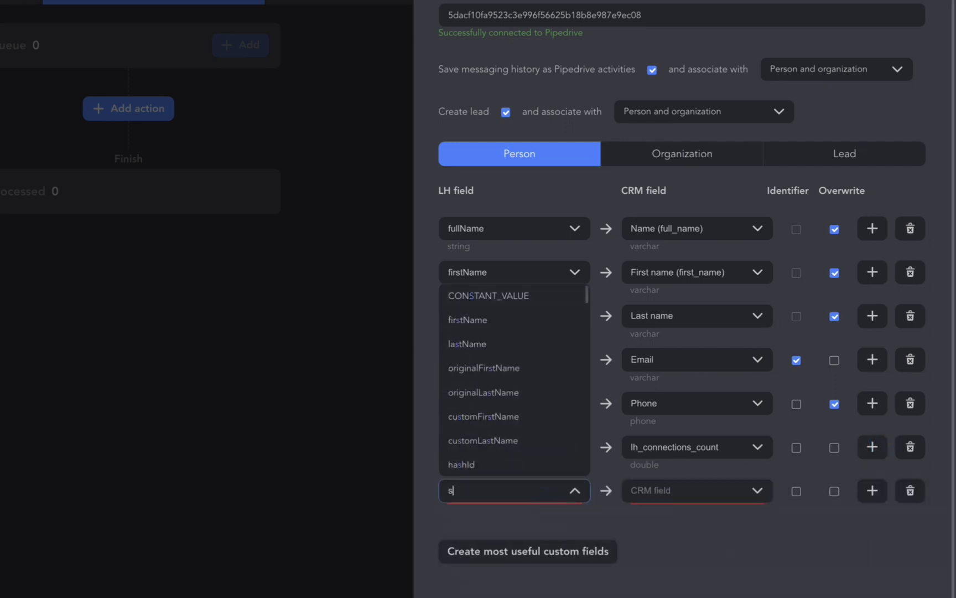
pyautogui.write('kill')
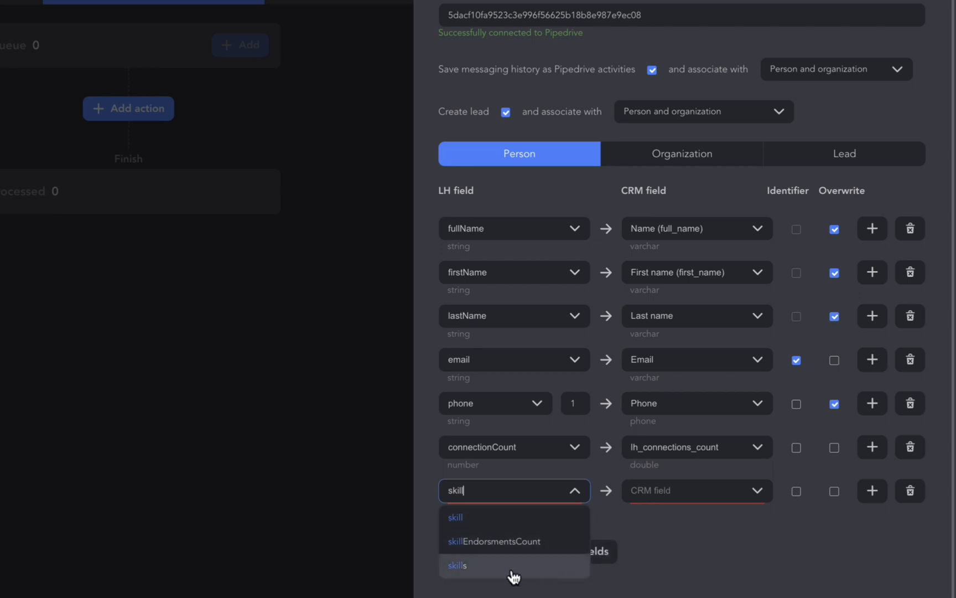
pyautogui.click(540, 576)
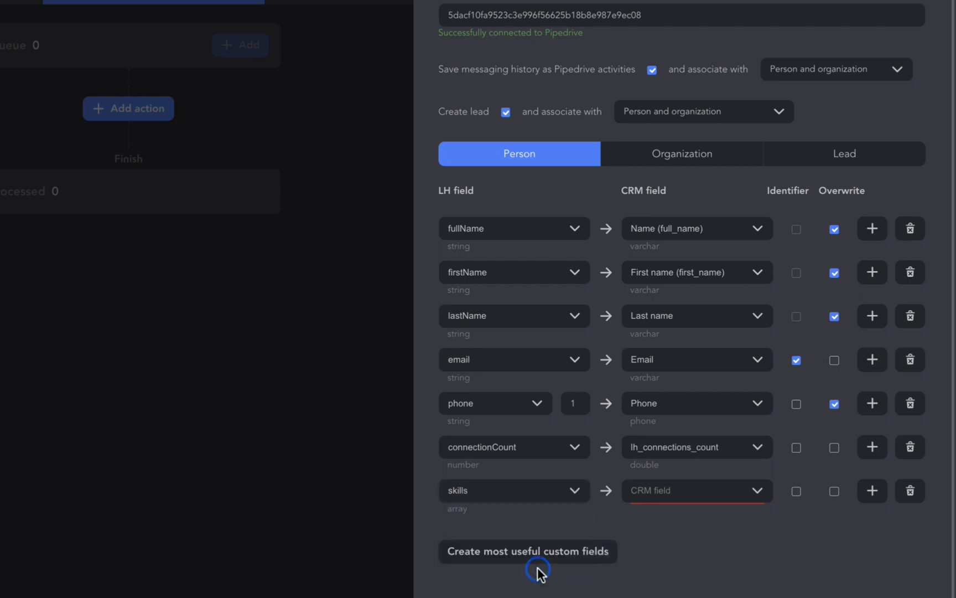
# - Create a new CRM field named lh_skills as the target for the skills mapping
pyautogui.click(685, 488)
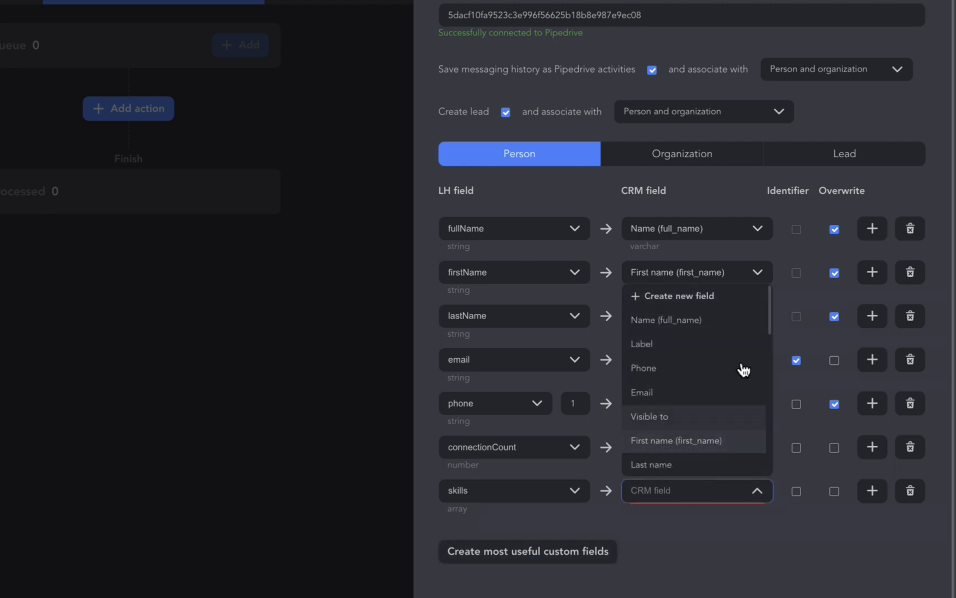
pyautogui.click(734, 302)
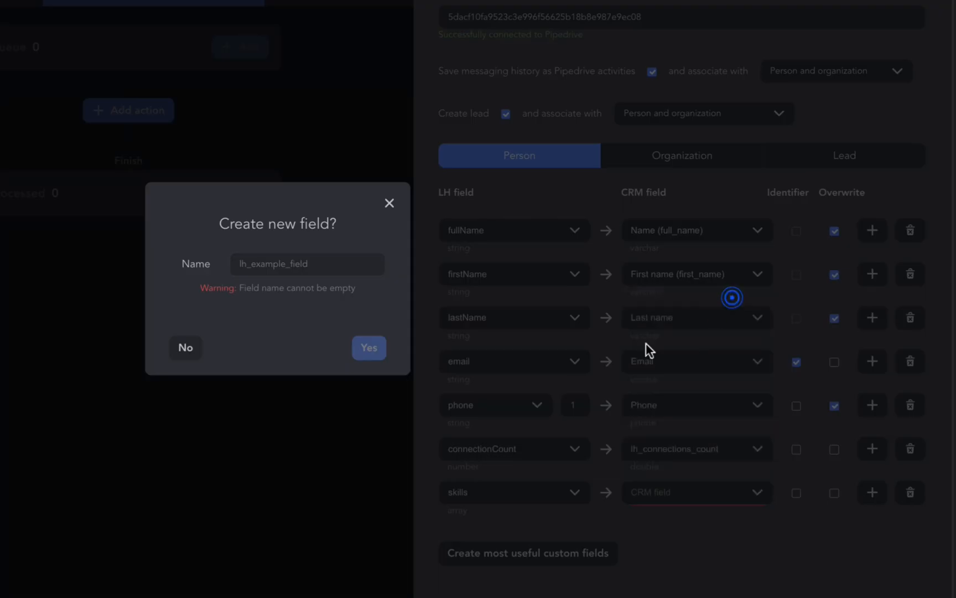
pyautogui.click(332, 268)
pyautogui.write('lh')
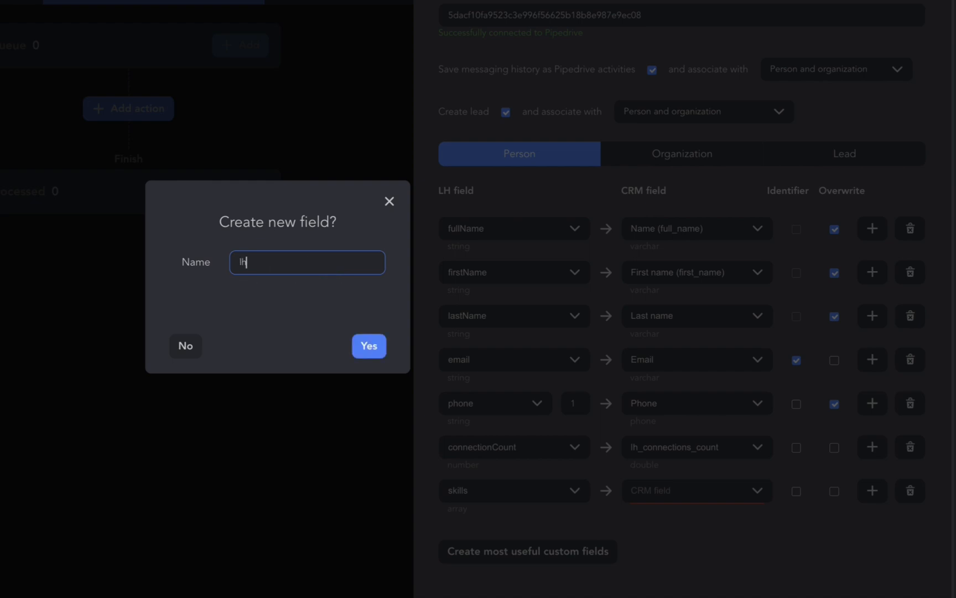
pyautogui.write('_skills')
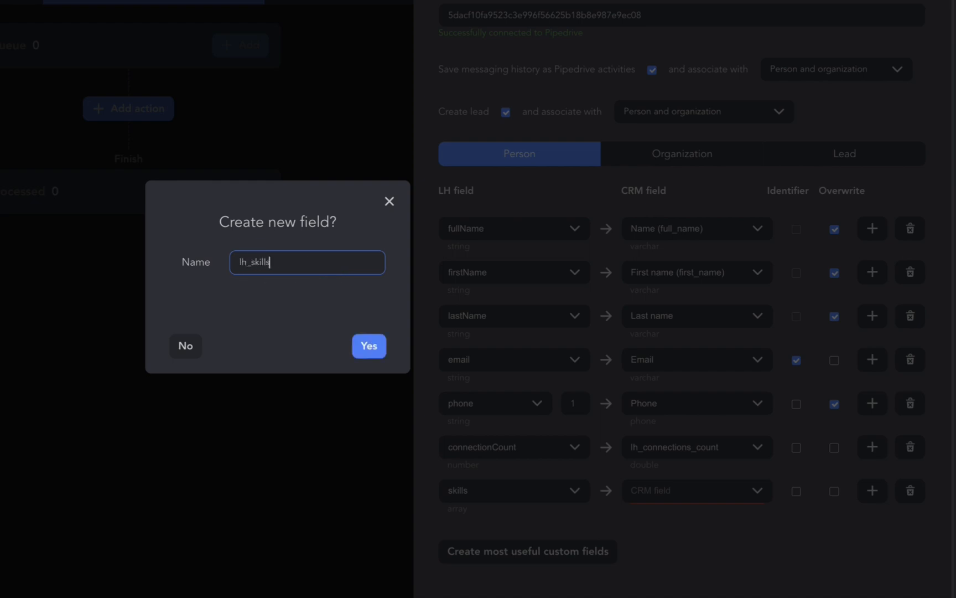
pyautogui.click(372, 354)
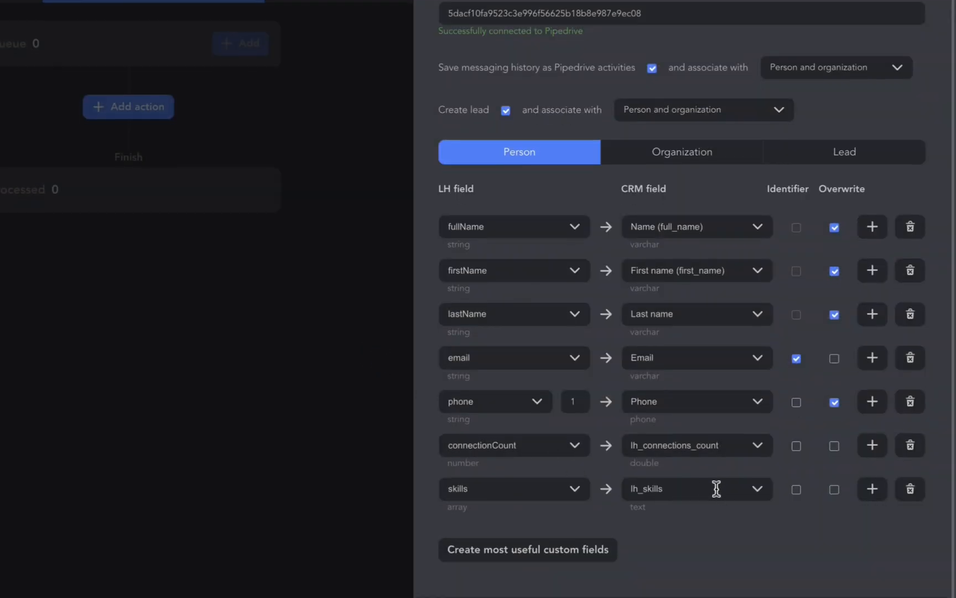
# - Add a Person mapping row below skills and set its LH field to CONSTANT_VALUE
pyautogui.click(873, 495)
pyautogui.scroll(-2, 777, 532)
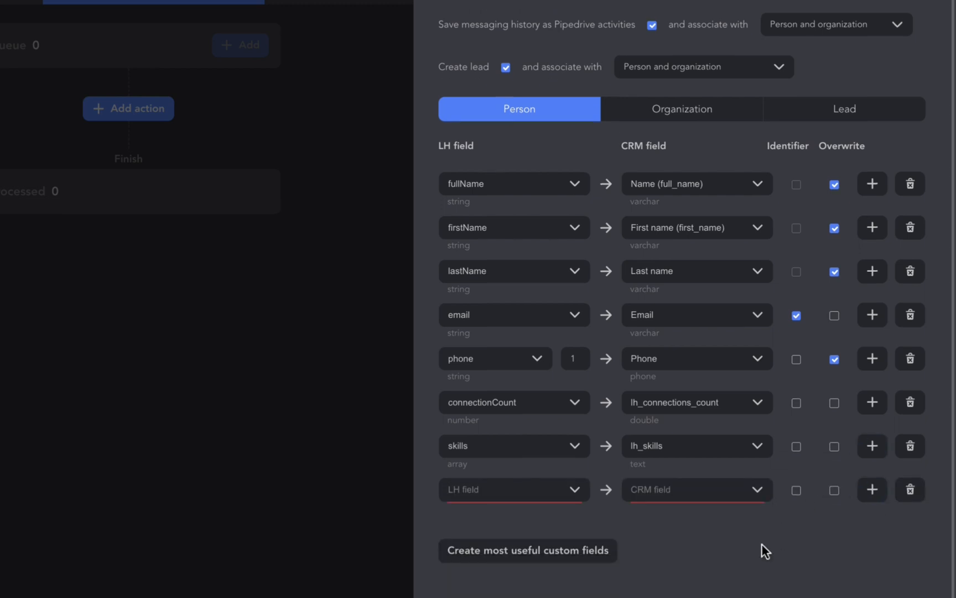
pyautogui.click(530, 490)
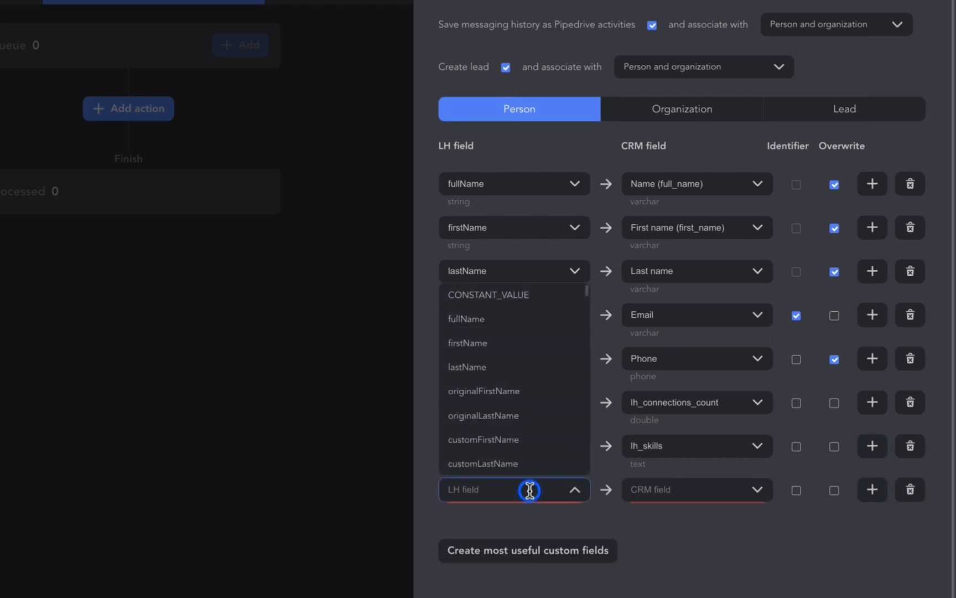
pyautogui.click(542, 301)
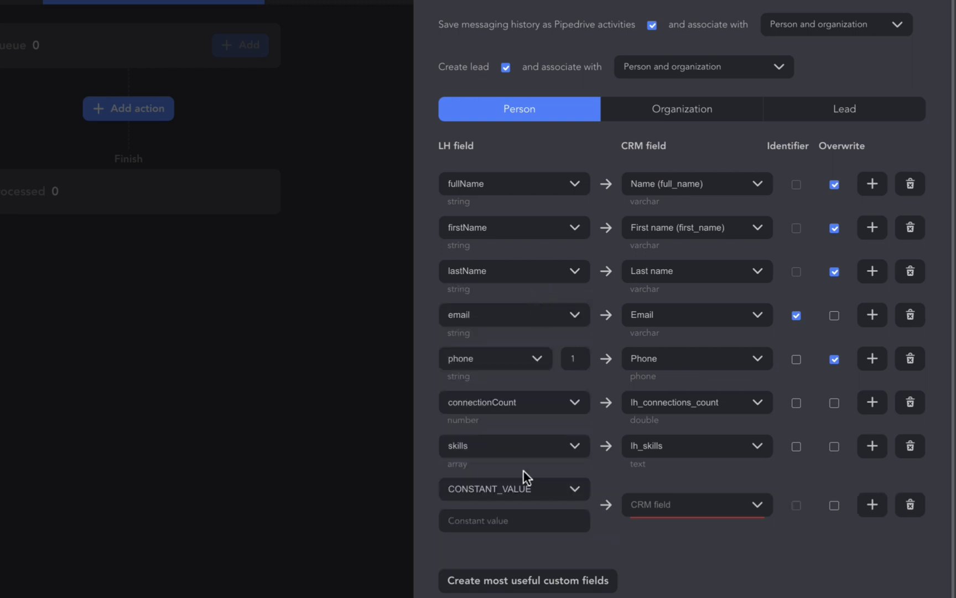
# - Enter Asia Outreach as the constant value of the new mapping row
pyautogui.click(550, 520)
pyautogui.write('Asia Outre')
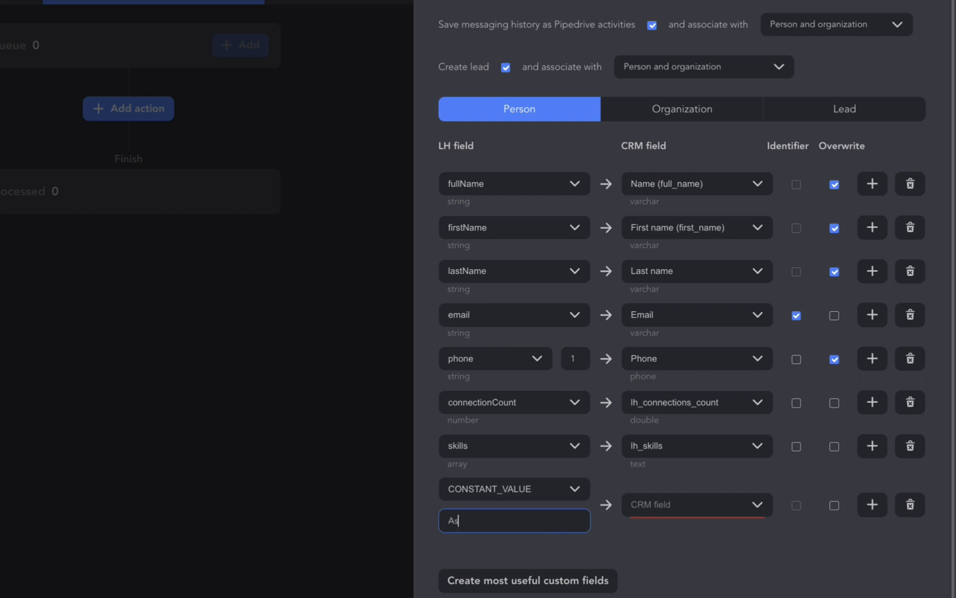
pyautogui.write('ach')
# - Map the constant value row to the CRM field Label and set its value to Warm lead
pyautogui.click(680, 512)
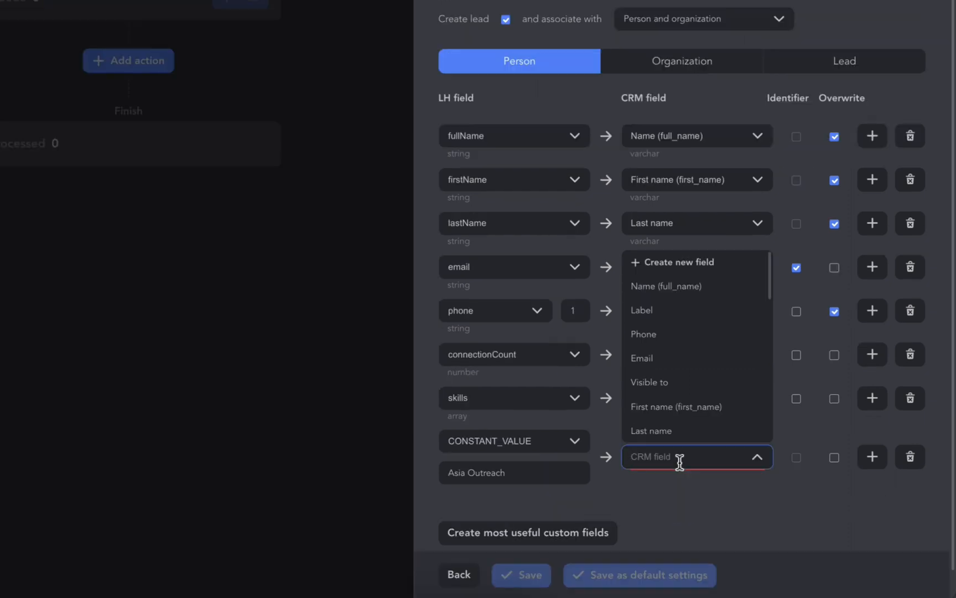
pyautogui.click(675, 316)
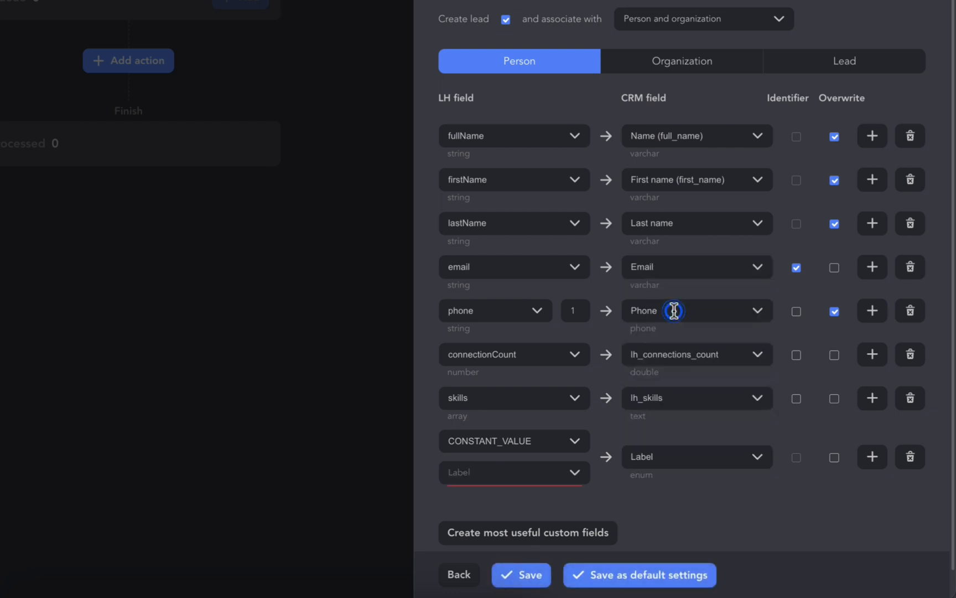
pyautogui.click(577, 485)
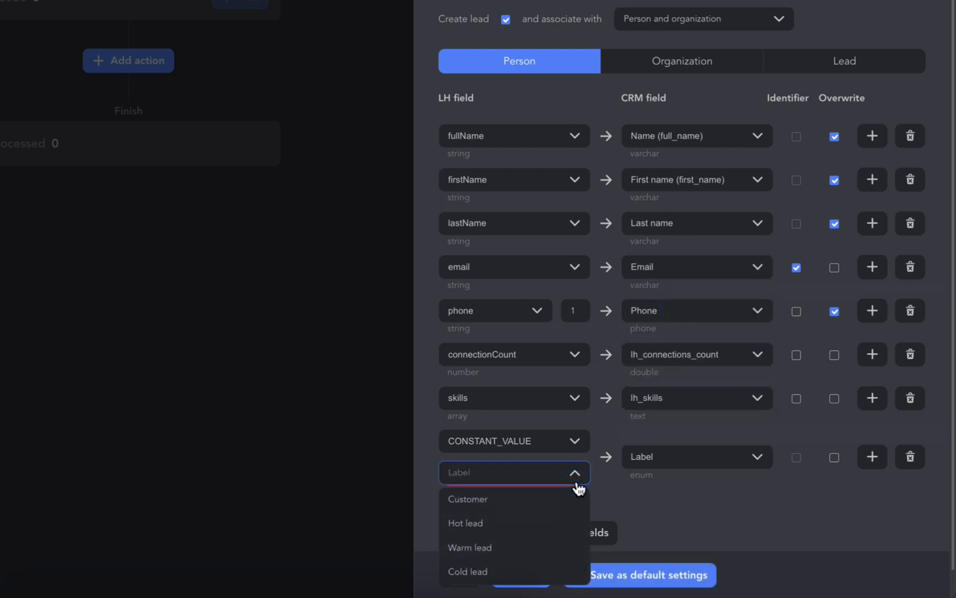
pyautogui.scroll(-1, 576, 486)
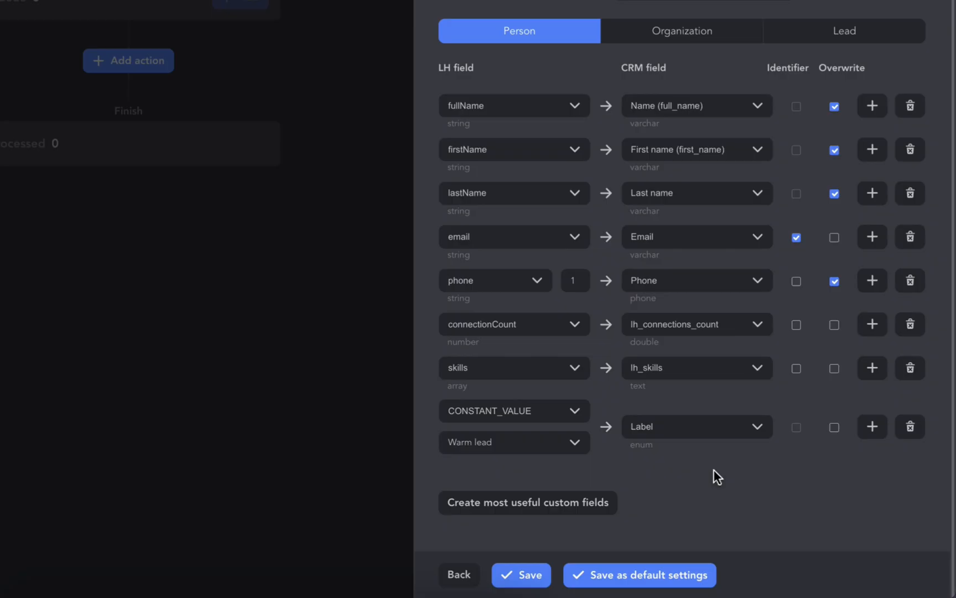
# - Add a Person mapping row below the constant value row and set its LH field to cs_event
pyautogui.click(874, 429)
pyautogui.scroll(-2, 554, 452)
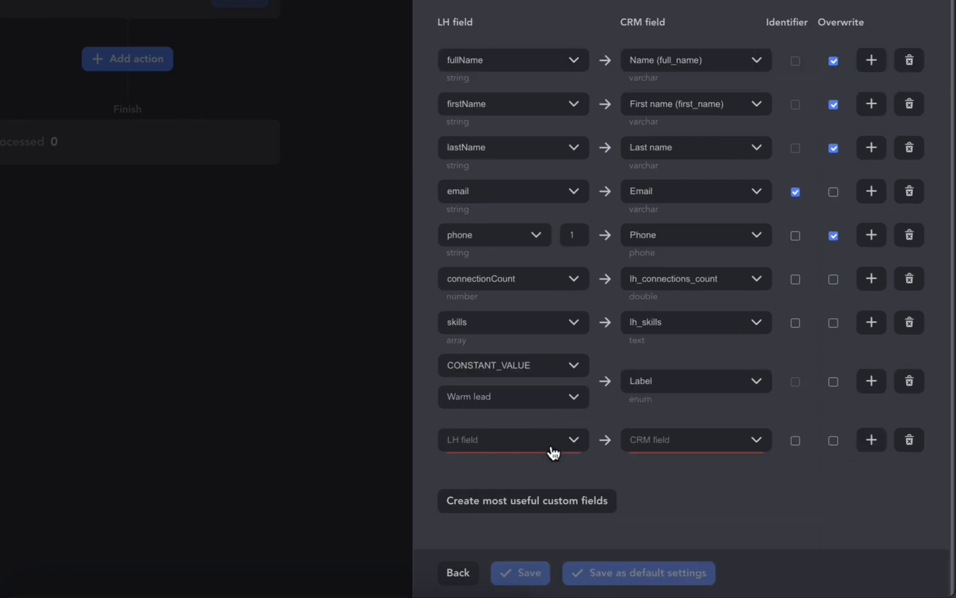
pyautogui.click(553, 452)
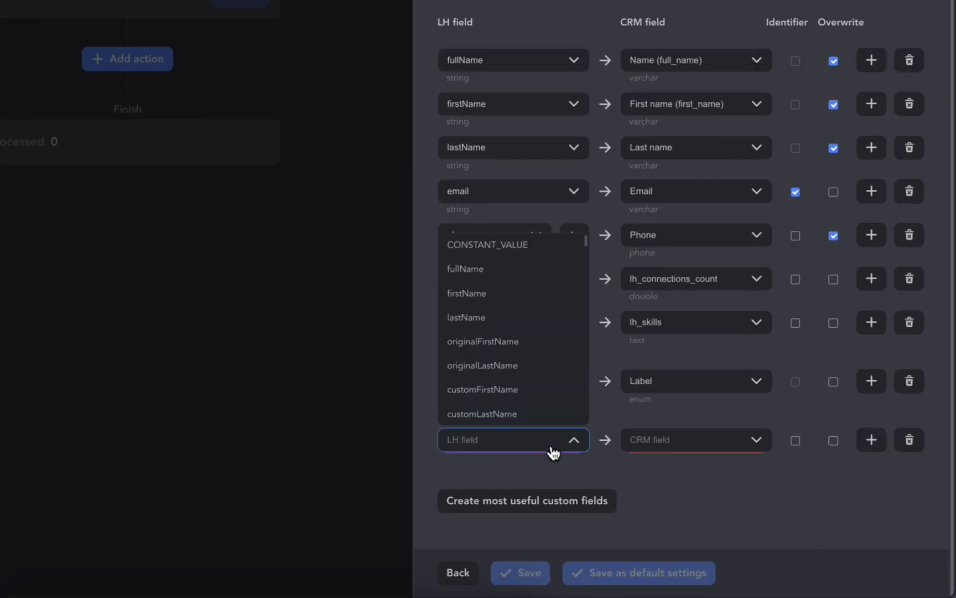
pyautogui.write('eve')
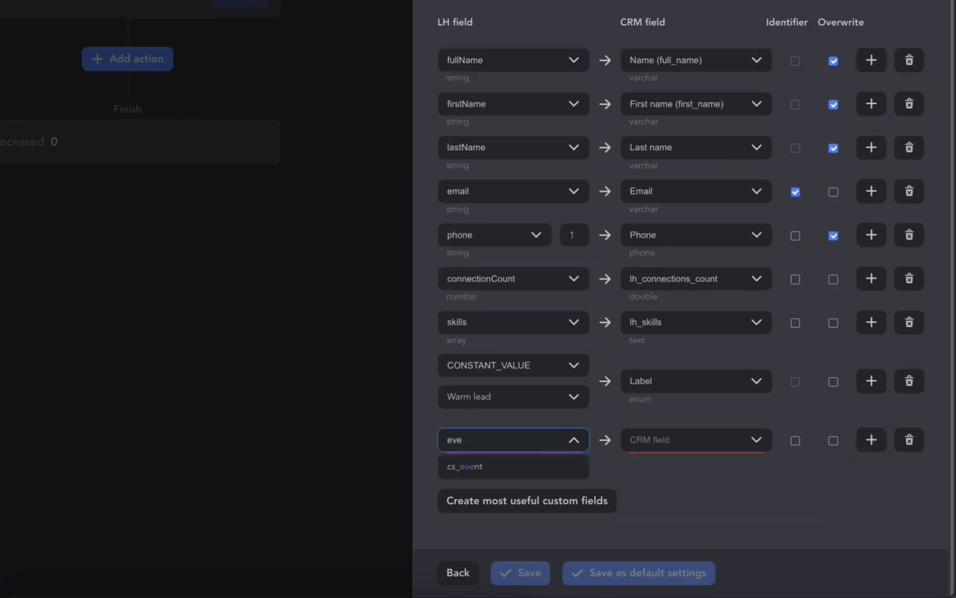
pyautogui.click(560, 475)
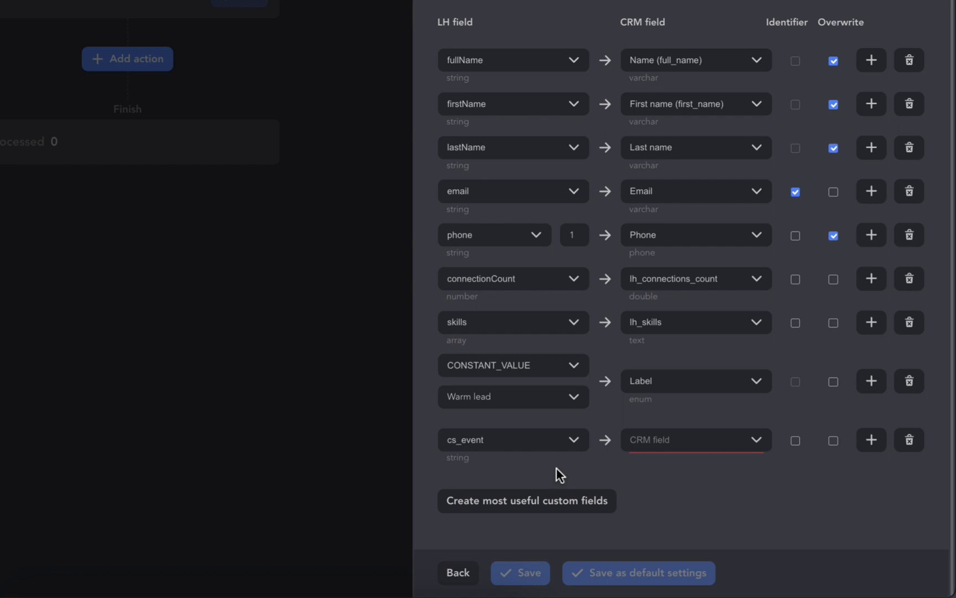
# - Map cs_event to the existing CRM field lh_event
pyautogui.click(728, 439)
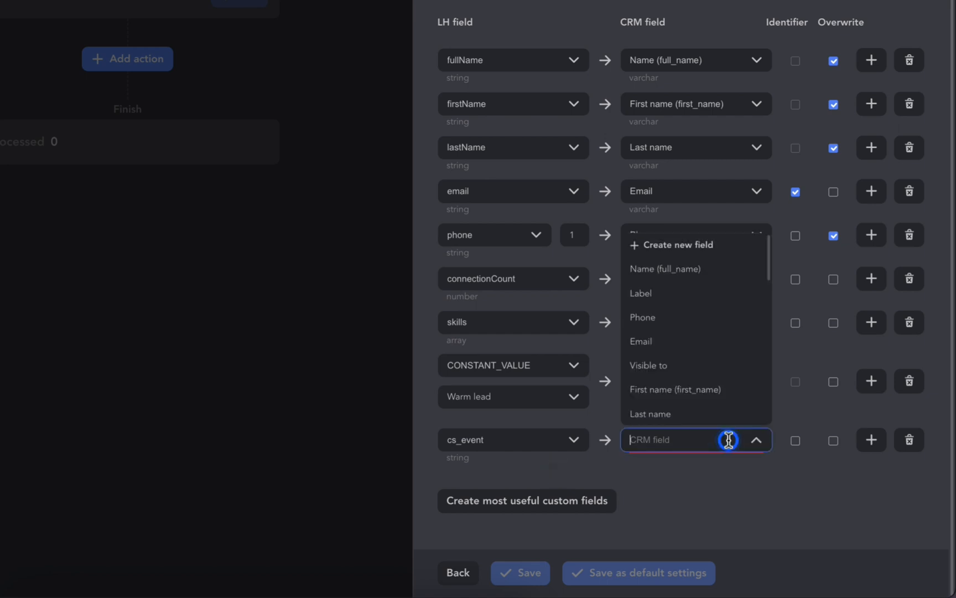
pyautogui.scroll(-10, 740, 375)
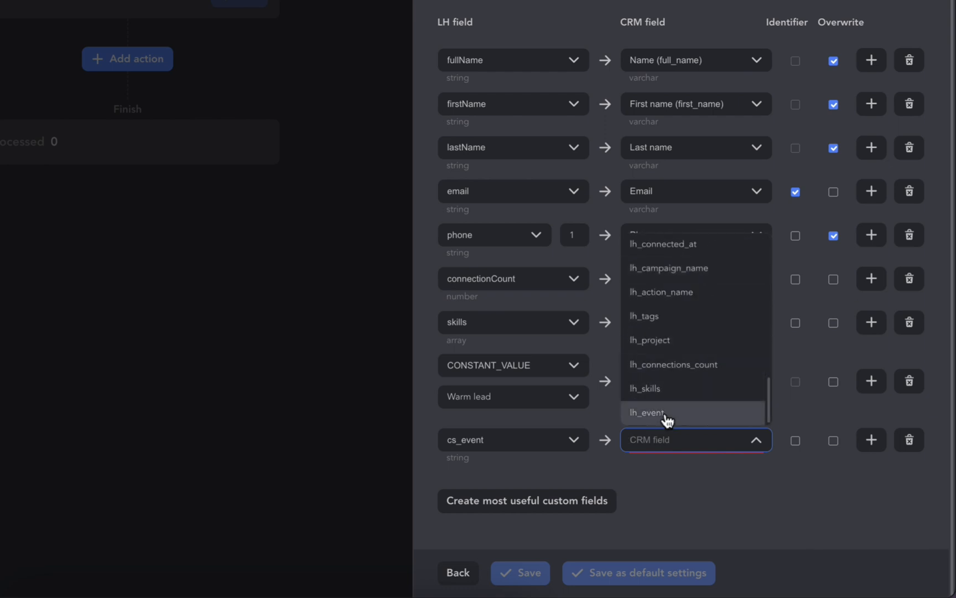
pyautogui.click(666, 415)
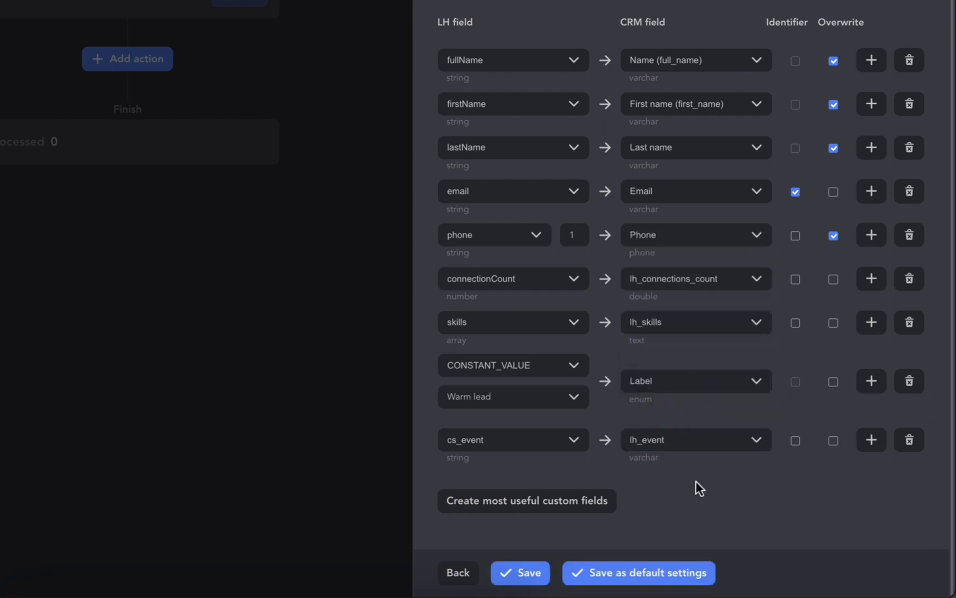
# - Switch to Pipedrive in Chrome and open the Person data fields in the company settings
pyautogui.hotkey('ctrl', 'Left')
pyautogui.click(656, 360)
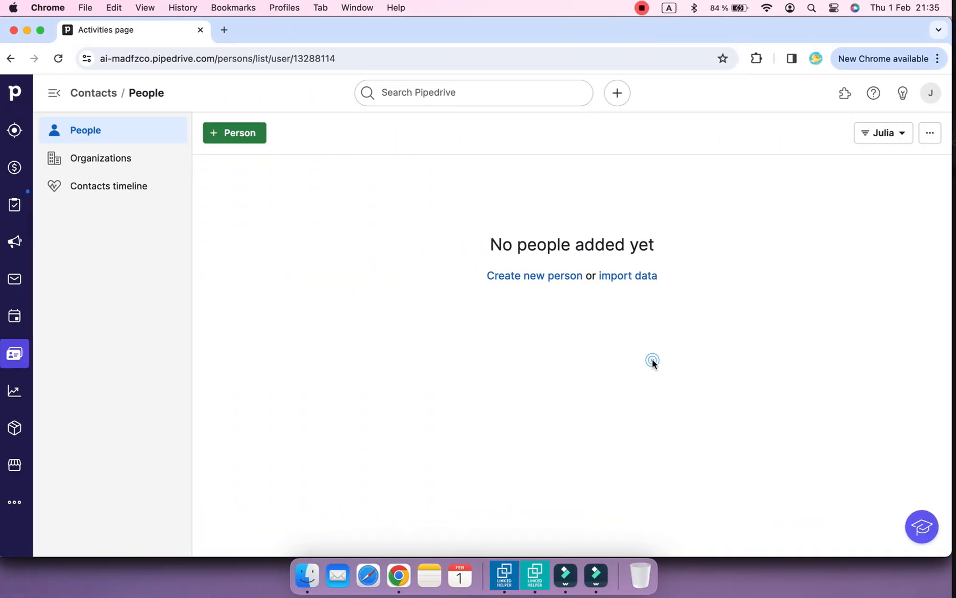
pyautogui.click(932, 94)
pyautogui.click(846, 221)
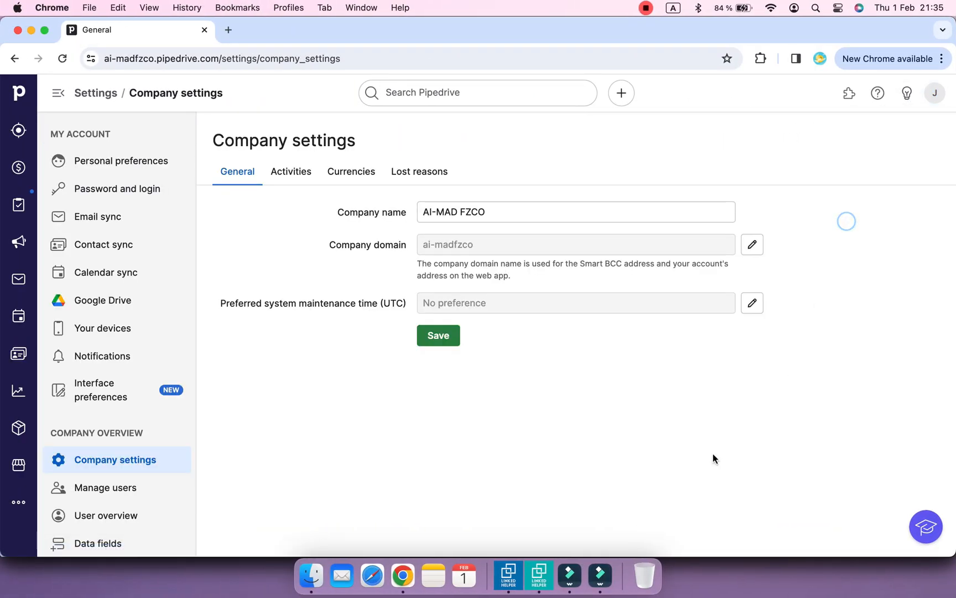
pyautogui.scroll(-5, 135, 437)
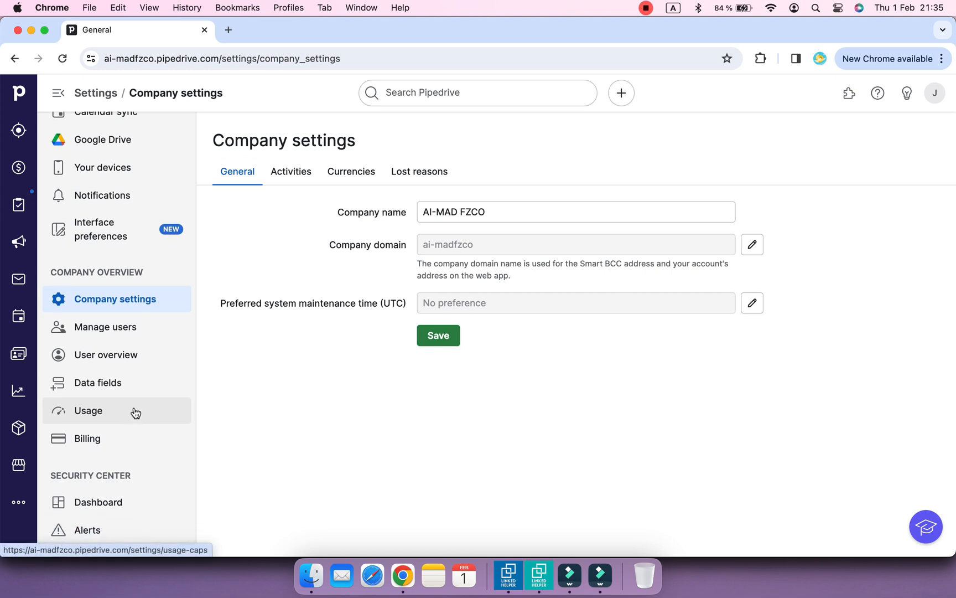
pyautogui.click(117, 384)
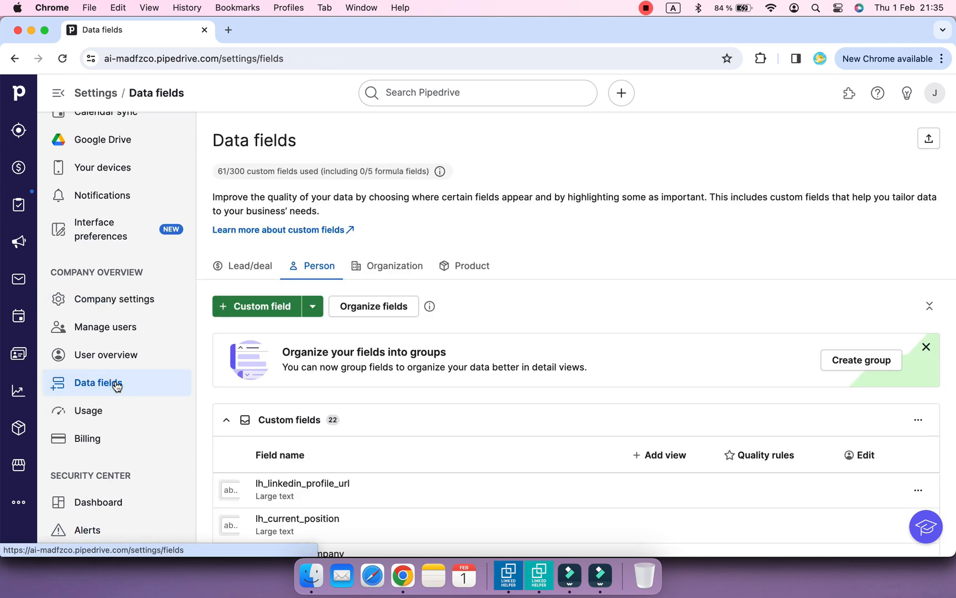
pyautogui.click(305, 272)
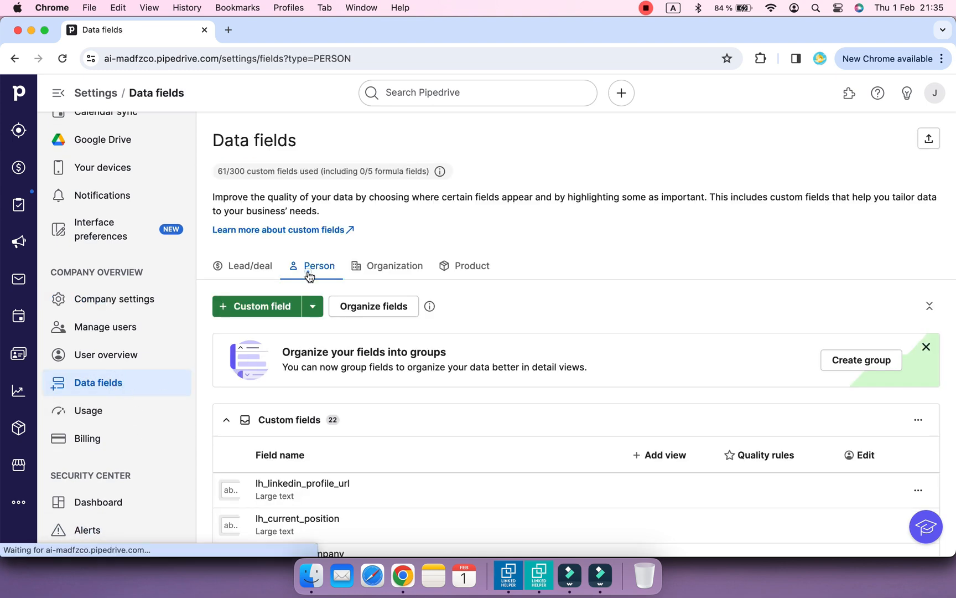
# - Add a custom person field named lh_event with the Text type and save it
pyautogui.click(275, 311)
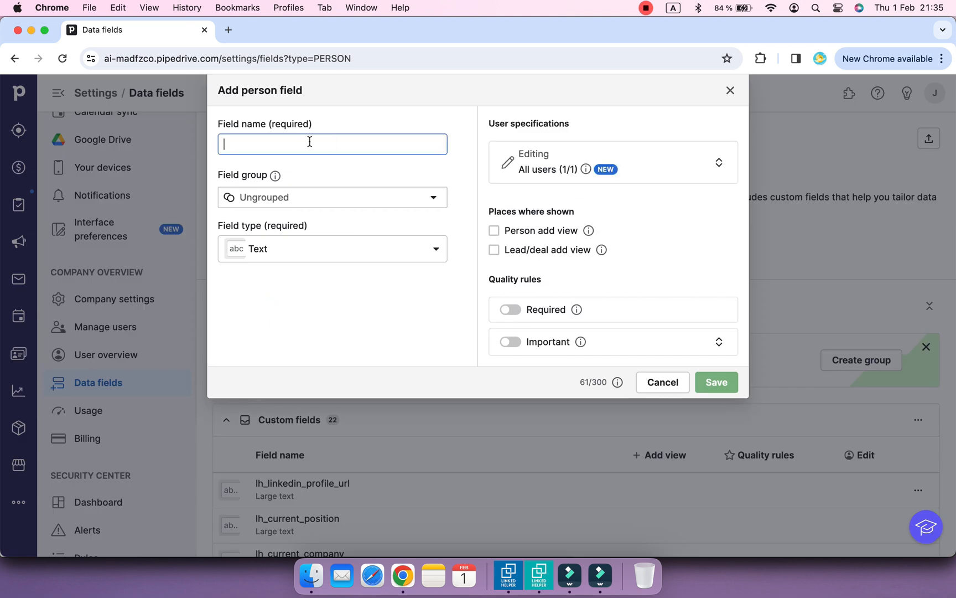
pyautogui.write('lh')
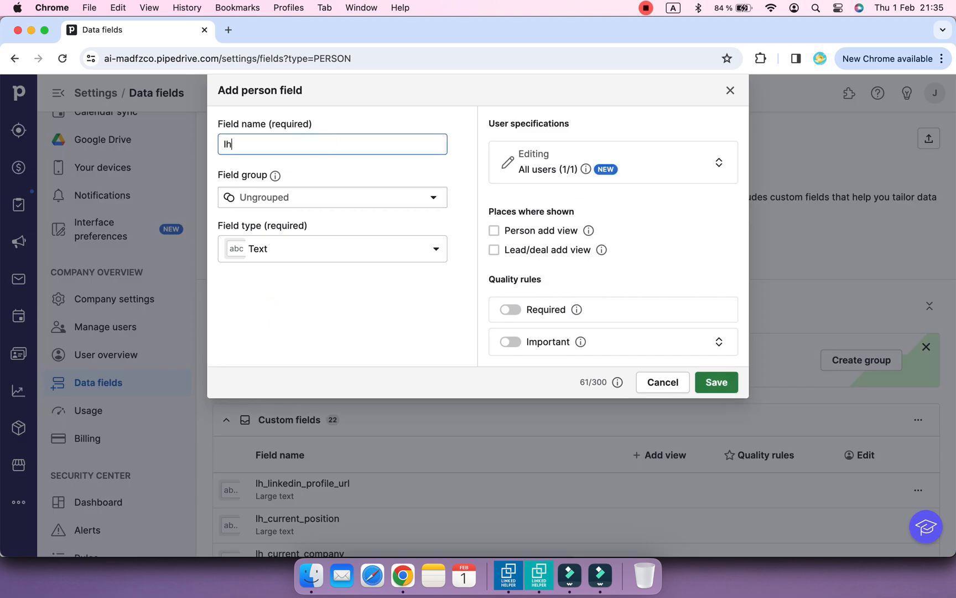
pyautogui.write('_event')
pyautogui.click(713, 382)
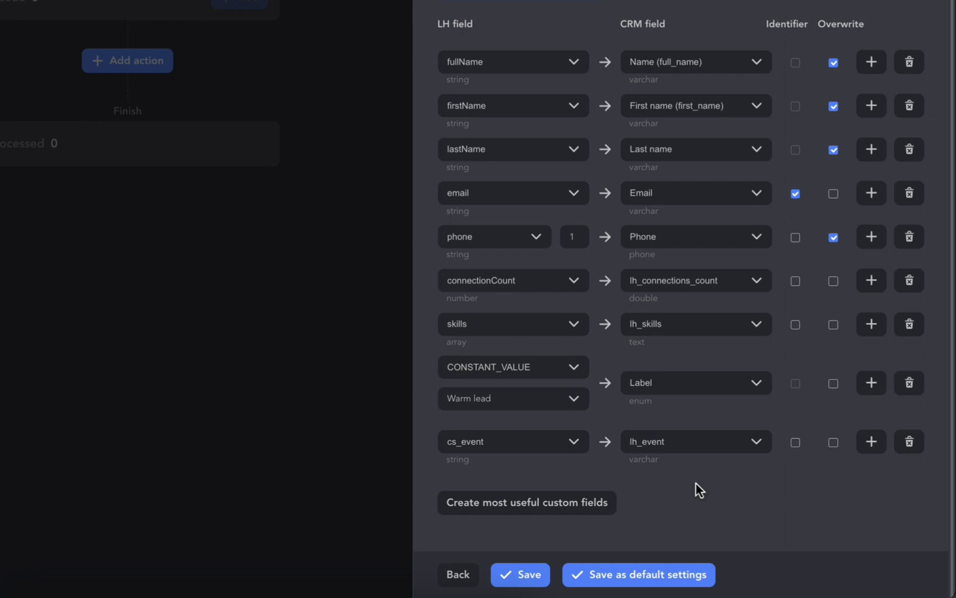
# - Back in Linked Helper, add a Person mapping row below cs_event and set its LH field to campaignName
pyautogui.click(872, 444)
pyautogui.click(510, 485)
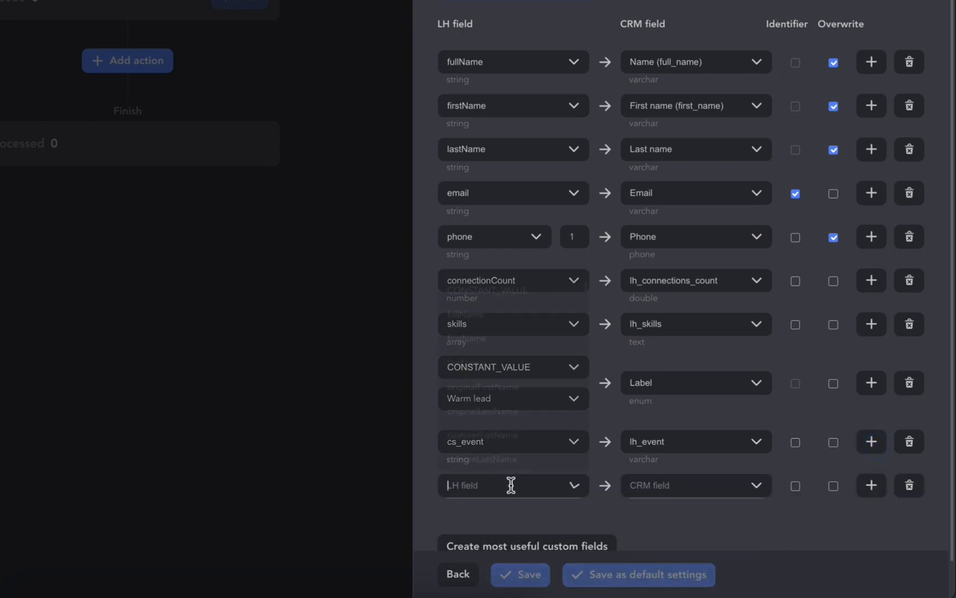
pyautogui.write('cam')
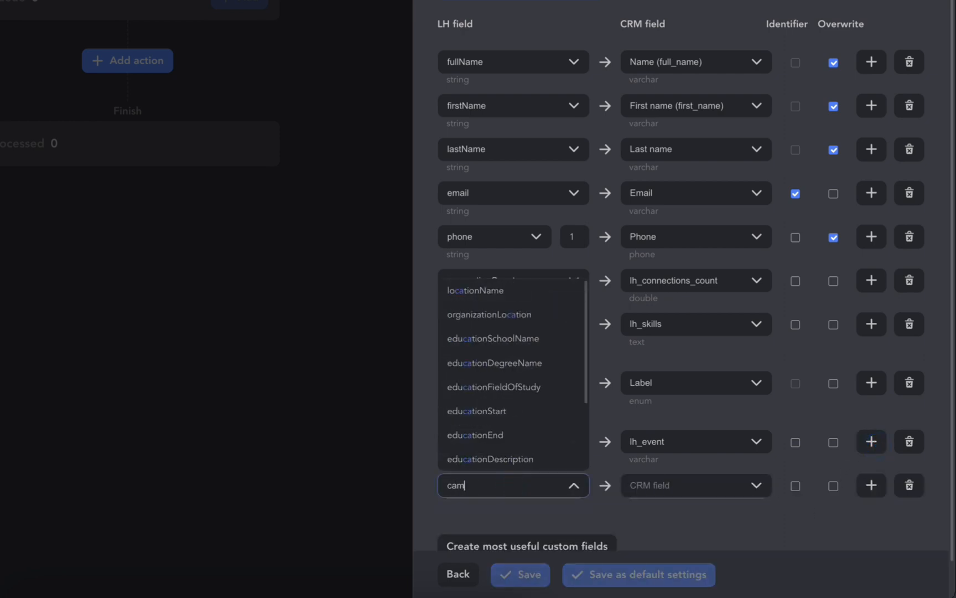
pyautogui.write('pa')
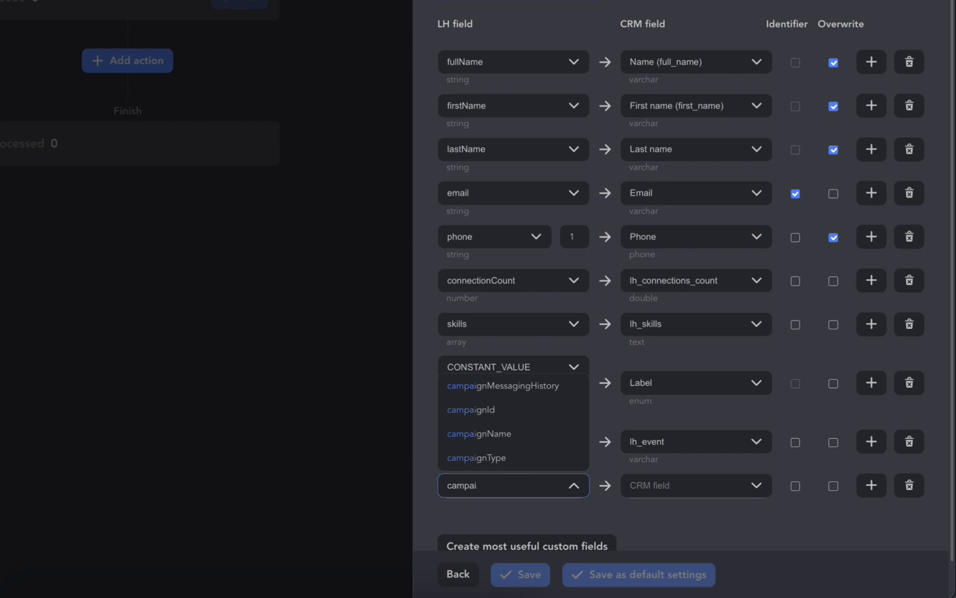
pyautogui.write('i')
pyautogui.click(571, 434)
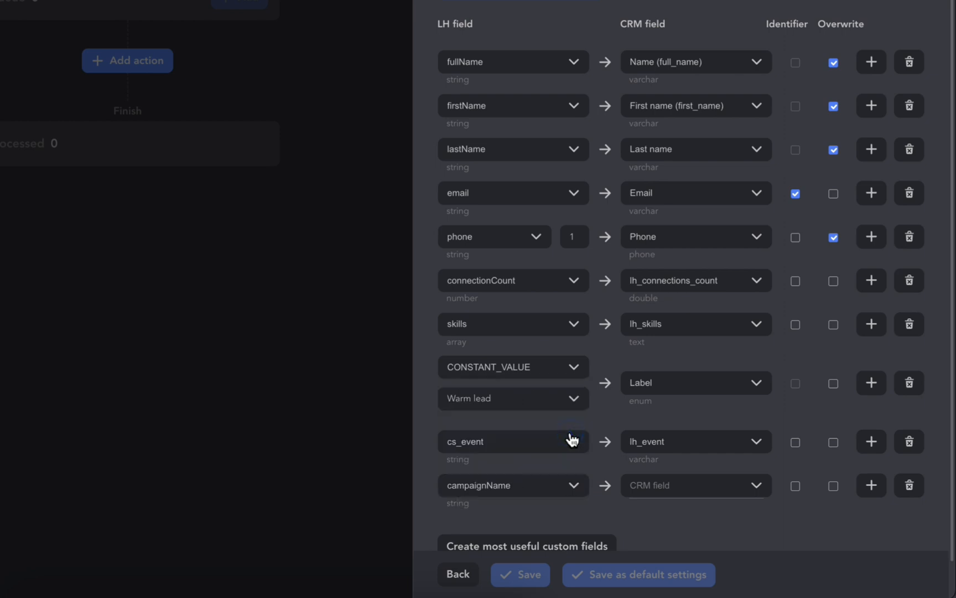
# - Create a new CRM field named lh_campaign_name as the target for the campaignName mapping
pyautogui.scroll(-1, 571, 438)
pyautogui.click(677, 441)
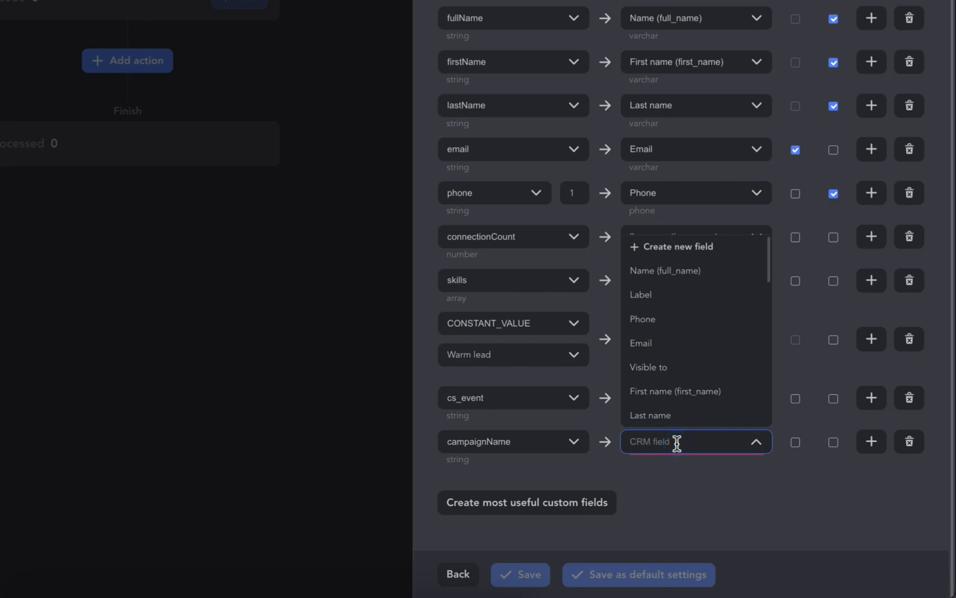
pyautogui.click(717, 250)
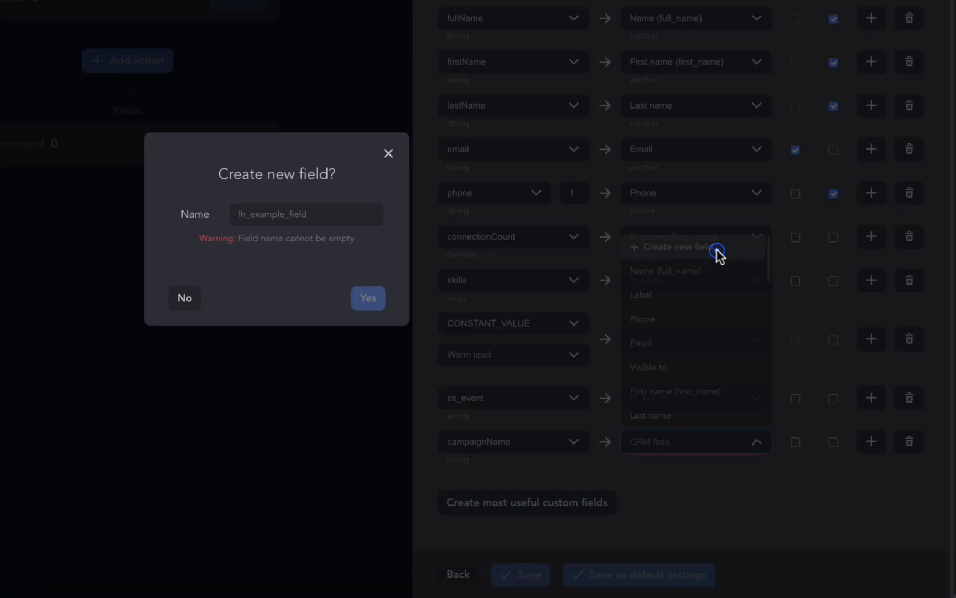
pyautogui.click(253, 216)
pyautogui.write('lh_cam')
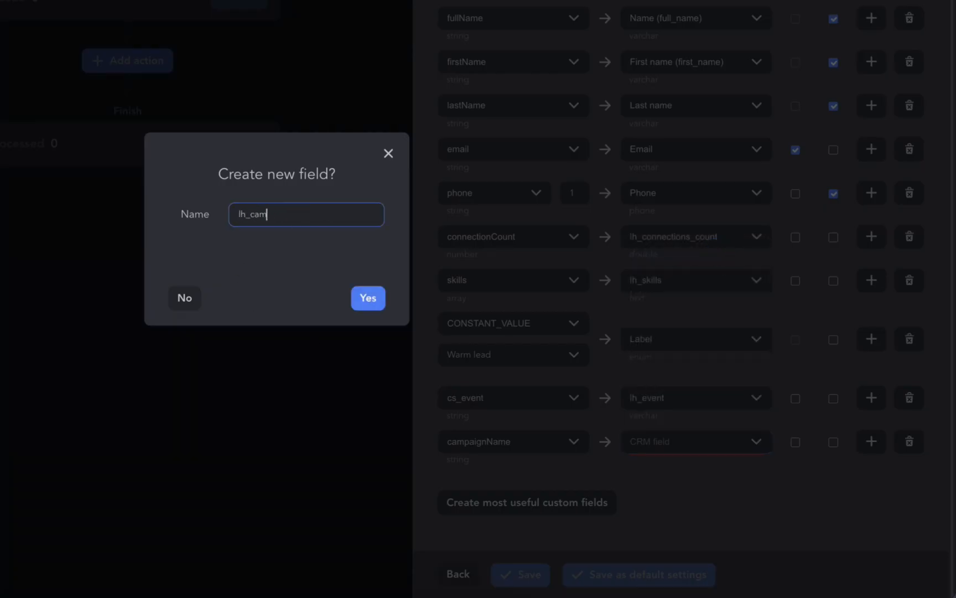
pyautogui.write('paign_name')
pyautogui.click(378, 308)
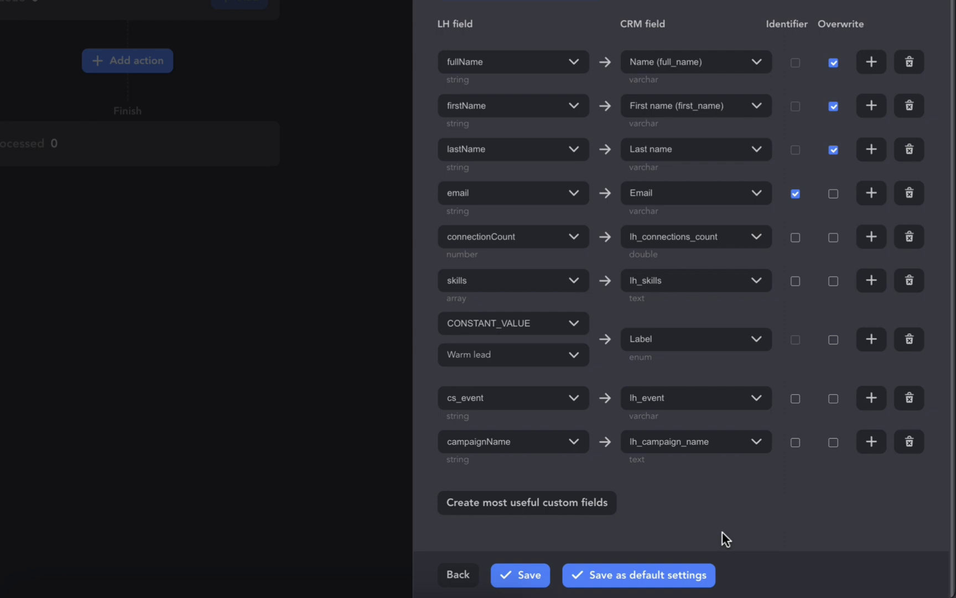
# - Switch to Pipedrive in Chrome and examine the exported people for duplicate contacts and missing e-mail identifiers
pyautogui.scroll(1, 722, 531)
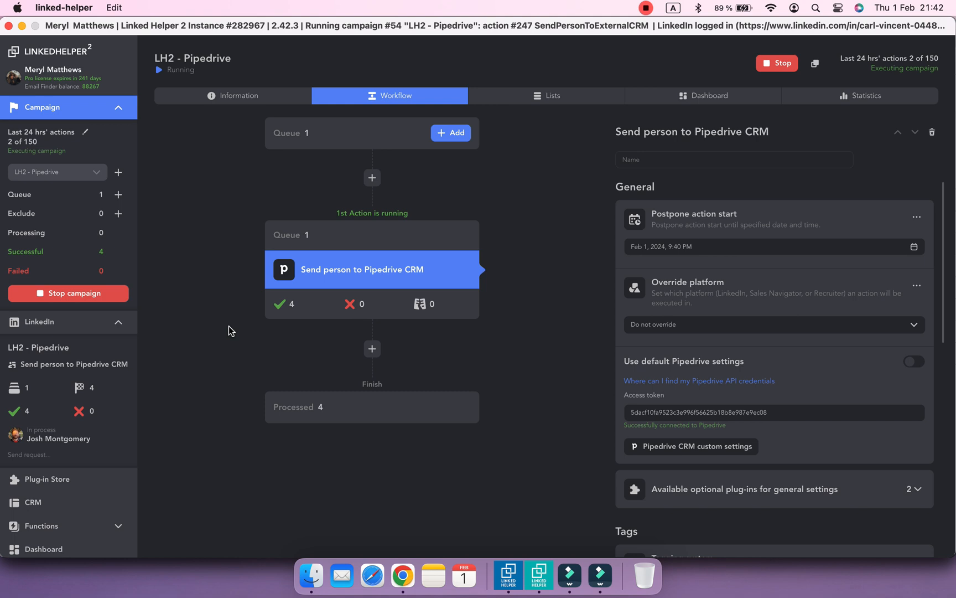
pyautogui.click(403, 575)
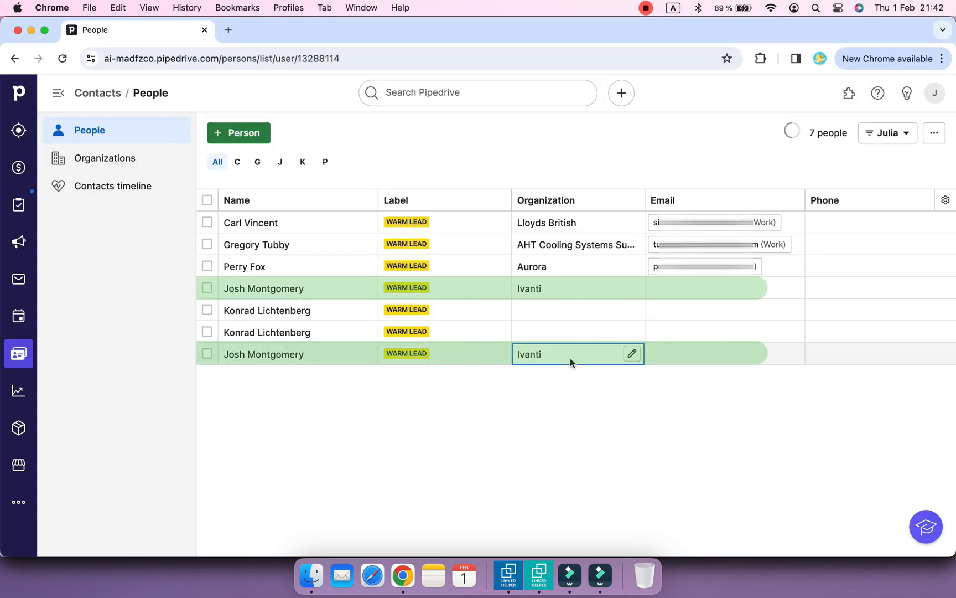
pyautogui.click(573, 296)
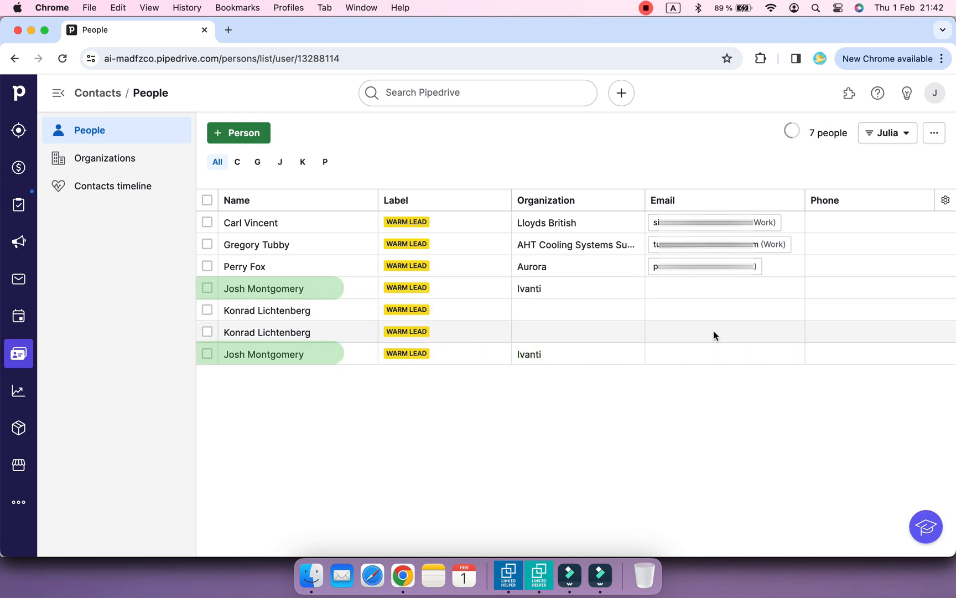
pyautogui.click(715, 354)
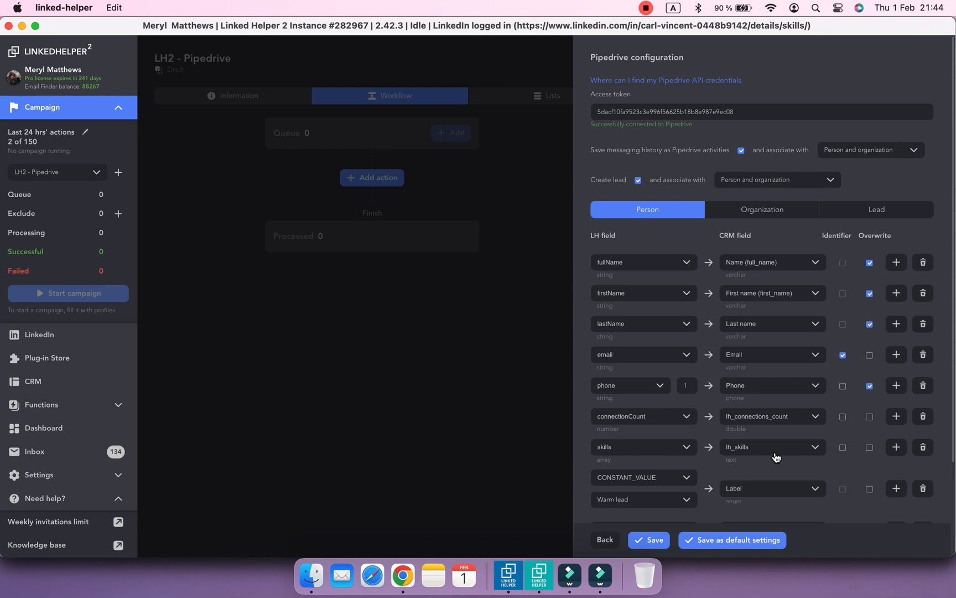
# - Create the most useful custom fields for the Person mapping, excluding lh_twitter, lh_phone_1 and lh_phone_2
pyautogui.scroll(-5, 776, 456)
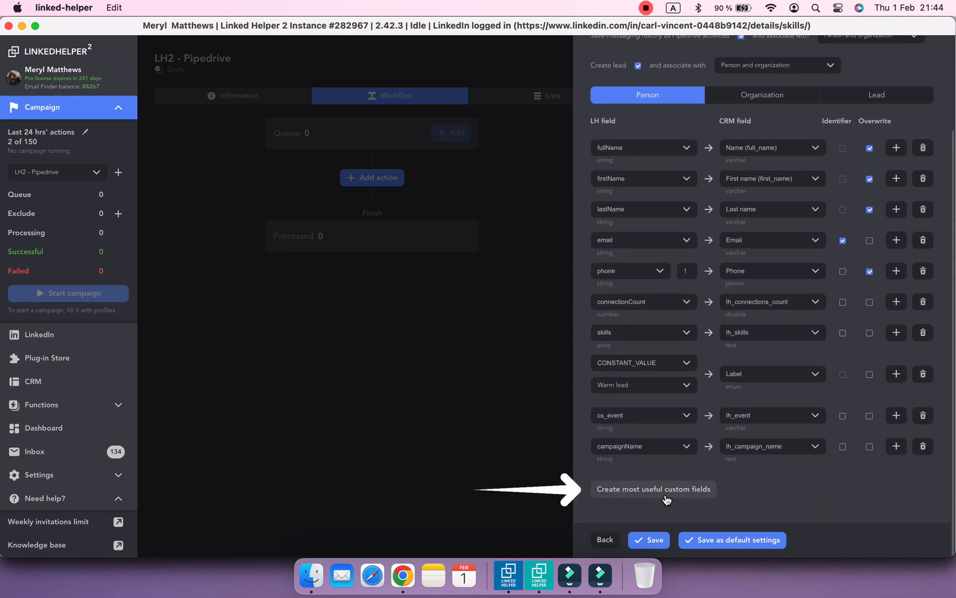
pyautogui.click(665, 493)
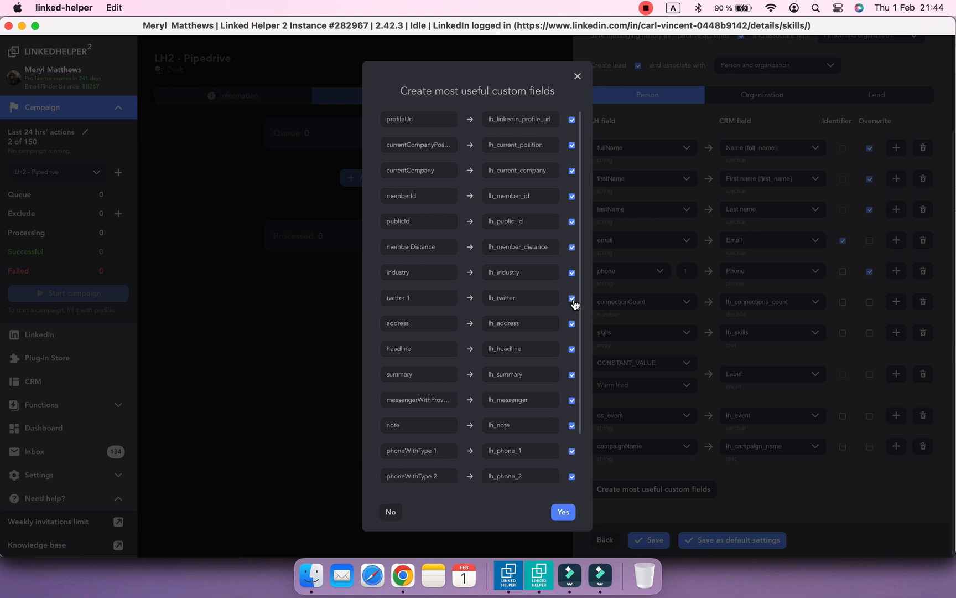
pyautogui.click(571, 298)
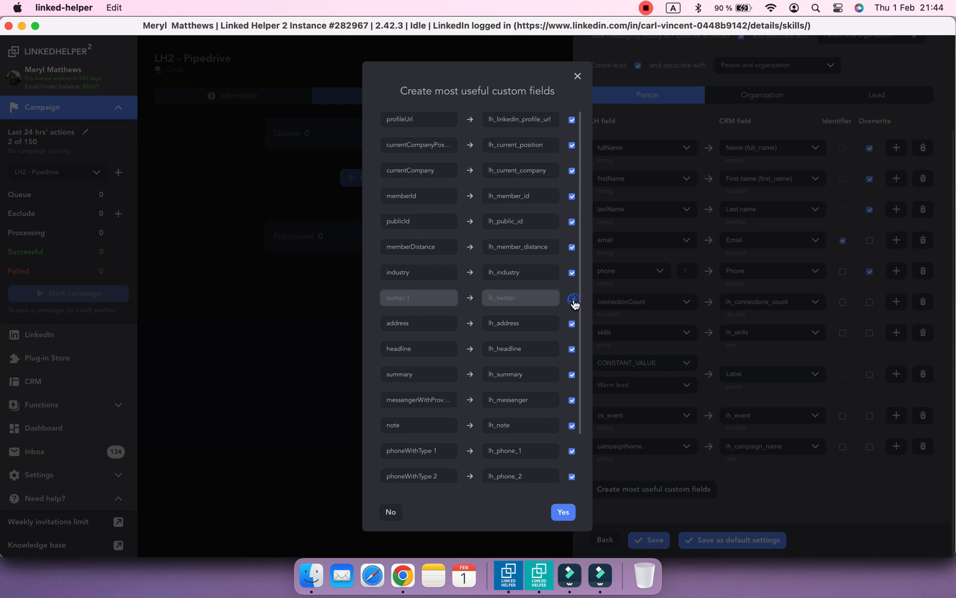
pyautogui.scroll(-2, 574, 303)
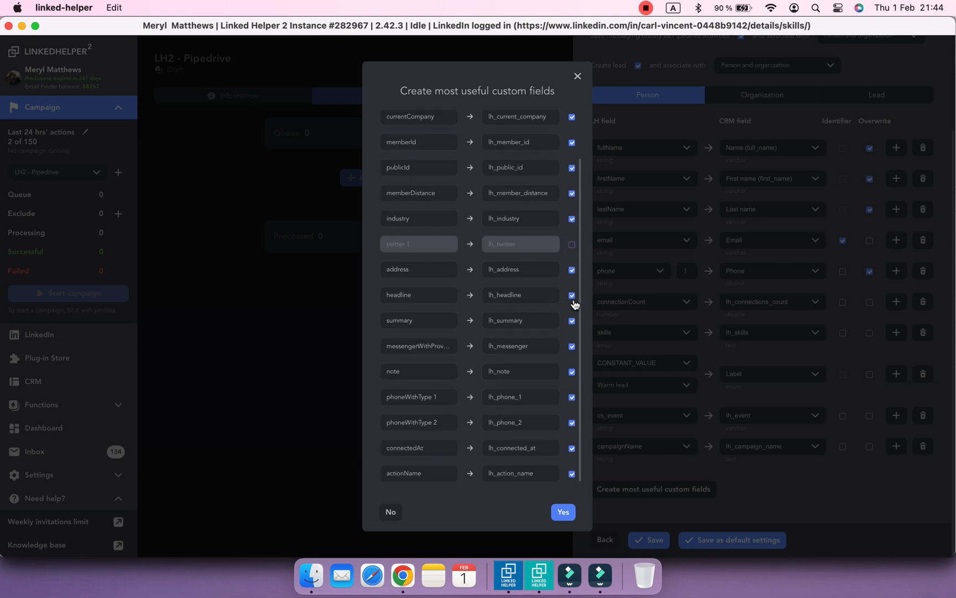
pyautogui.click(571, 397)
pyautogui.click(571, 422)
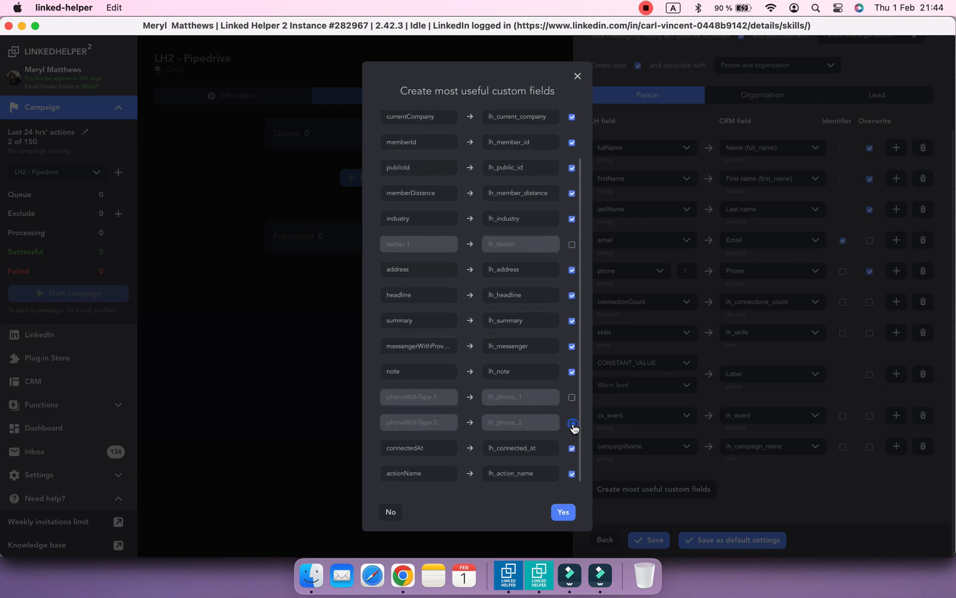
pyautogui.scroll(1, 574, 429)
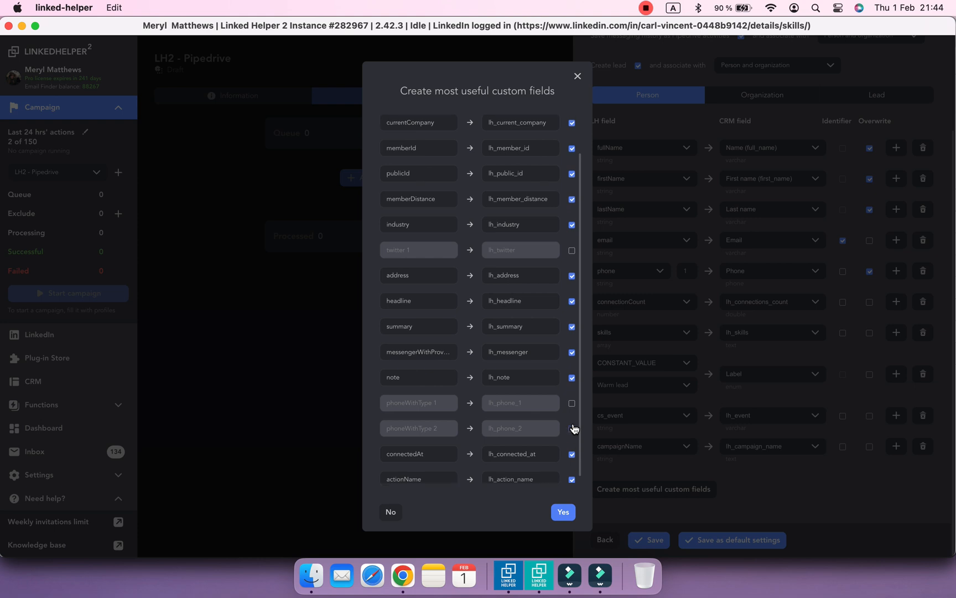
pyautogui.scroll(2, 574, 428)
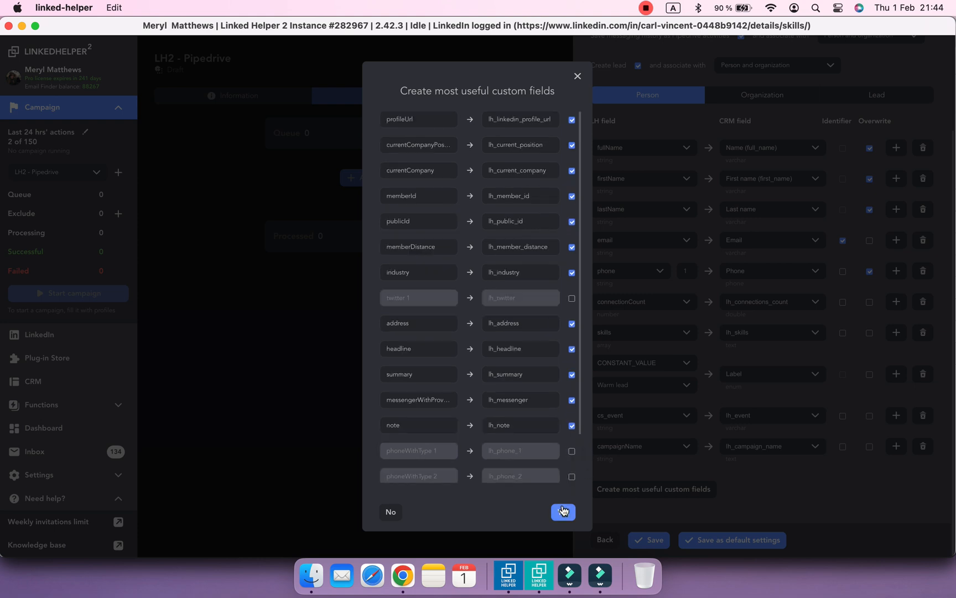
pyautogui.click(562, 512)
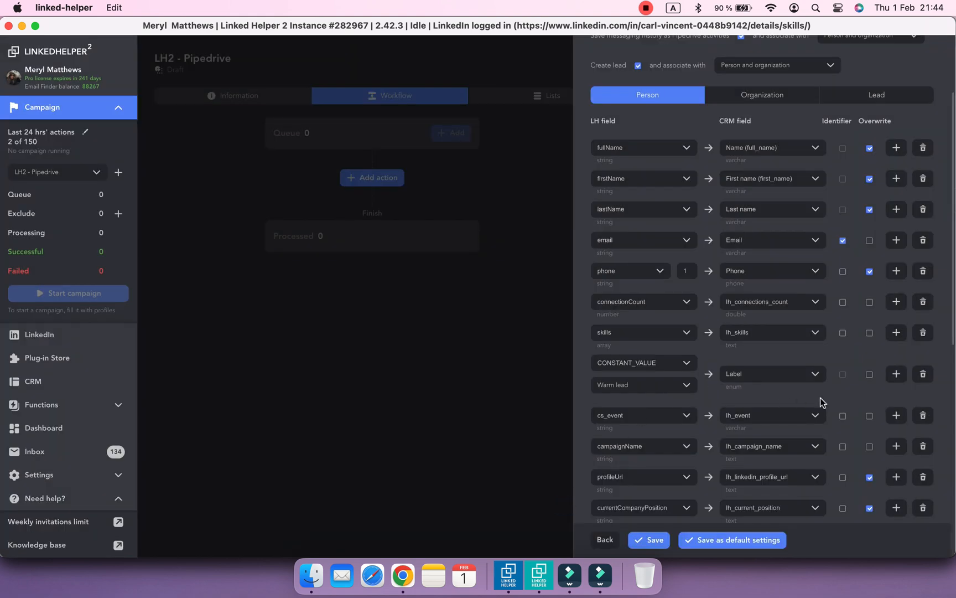
# - Enable Overwrite for the connectionCount and Label rows of the Person mapping
pyautogui.scroll(-10, 821, 398)
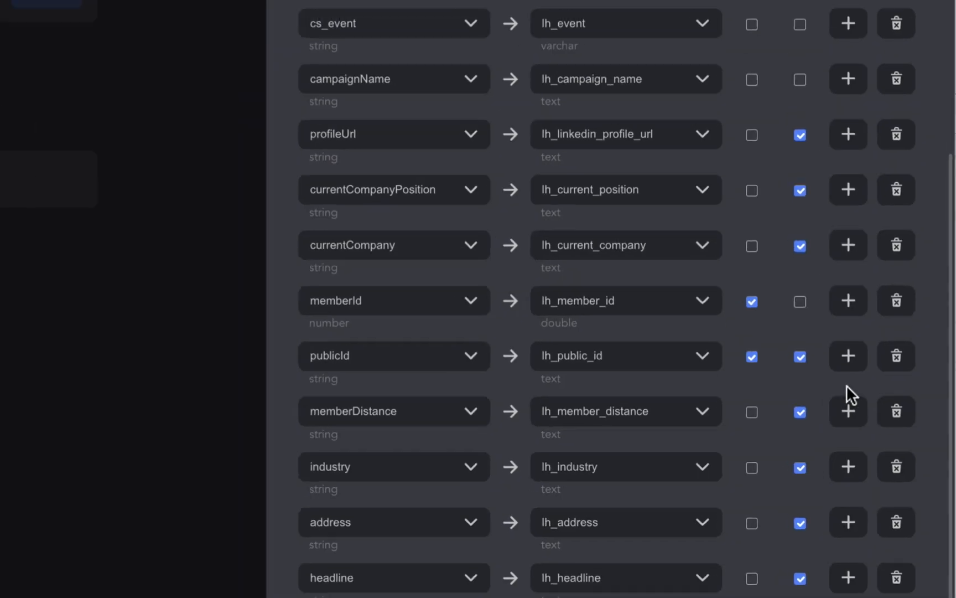
pyautogui.scroll(15, 848, 419)
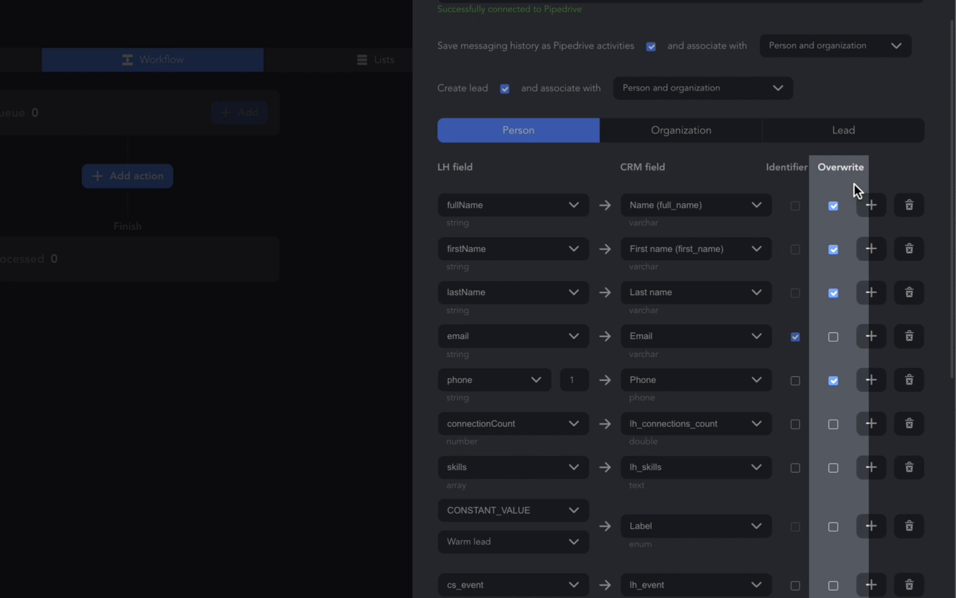
pyautogui.scroll(-3, 811, 490)
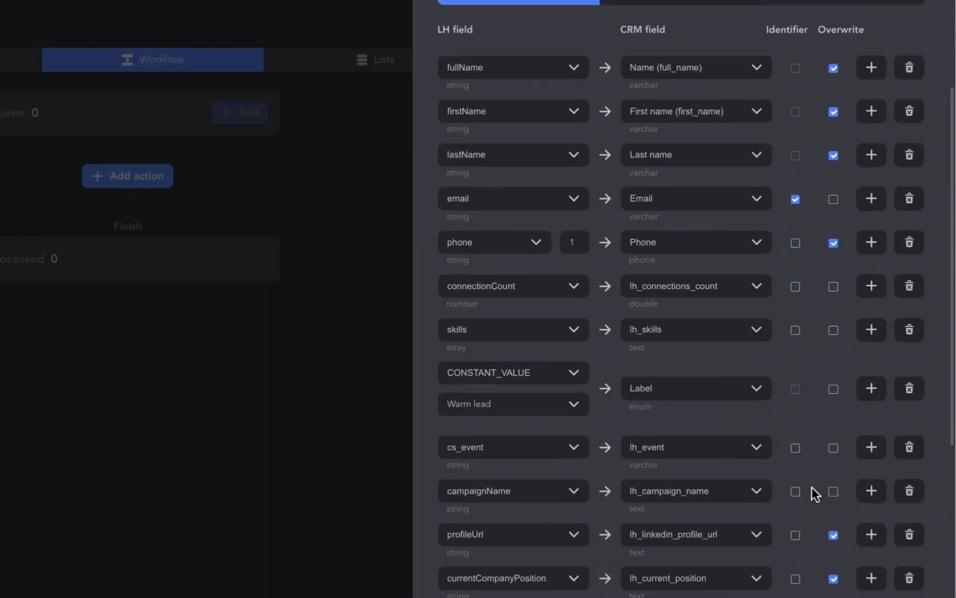
pyautogui.click(836, 271)
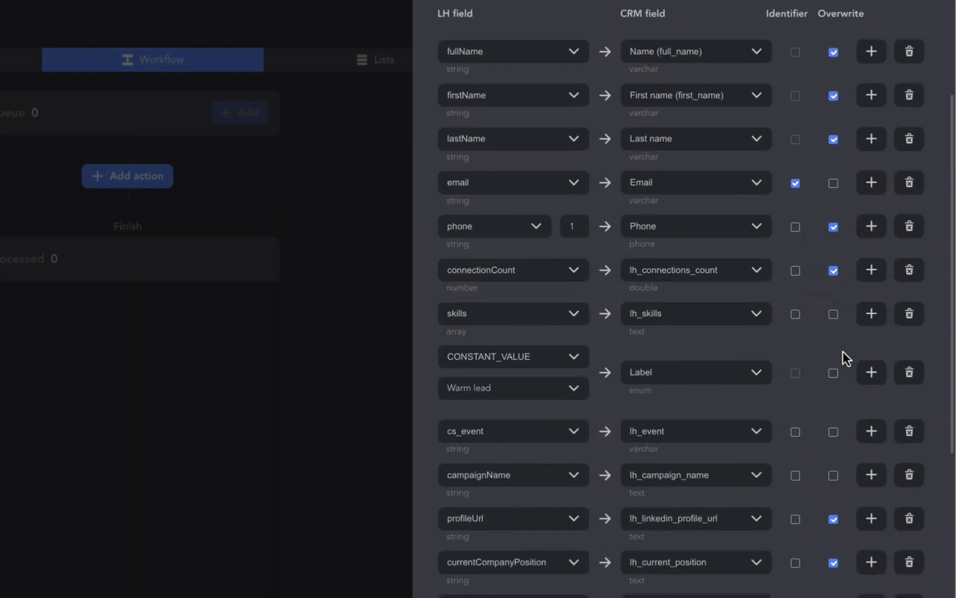
pyautogui.click(834, 373)
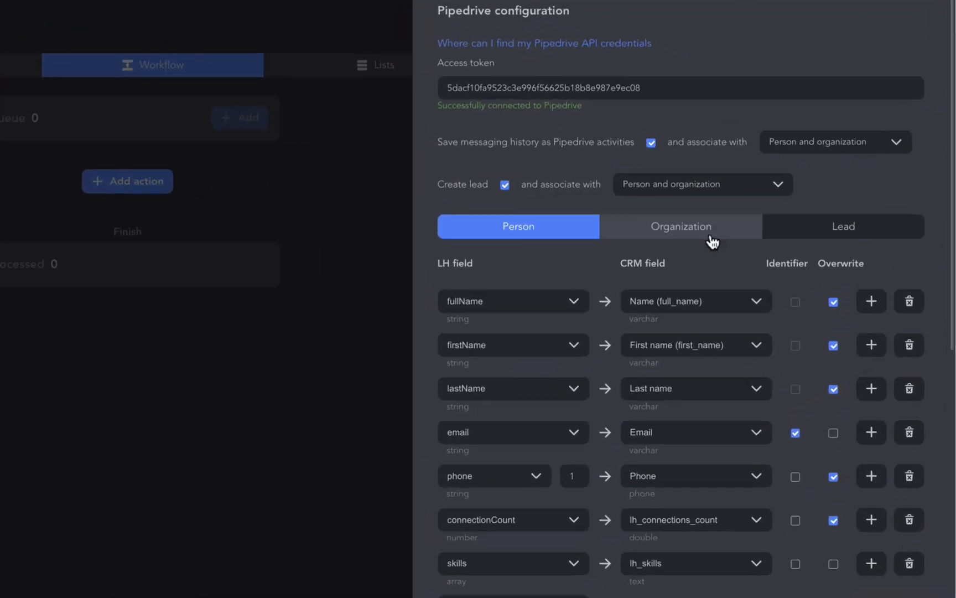
# - Create the most useful custom fields for the Organization mapping, excluding phone, headquarters postal code, headquarterLine1, headquarterLine2 and specialityName 1
pyautogui.click(711, 238)
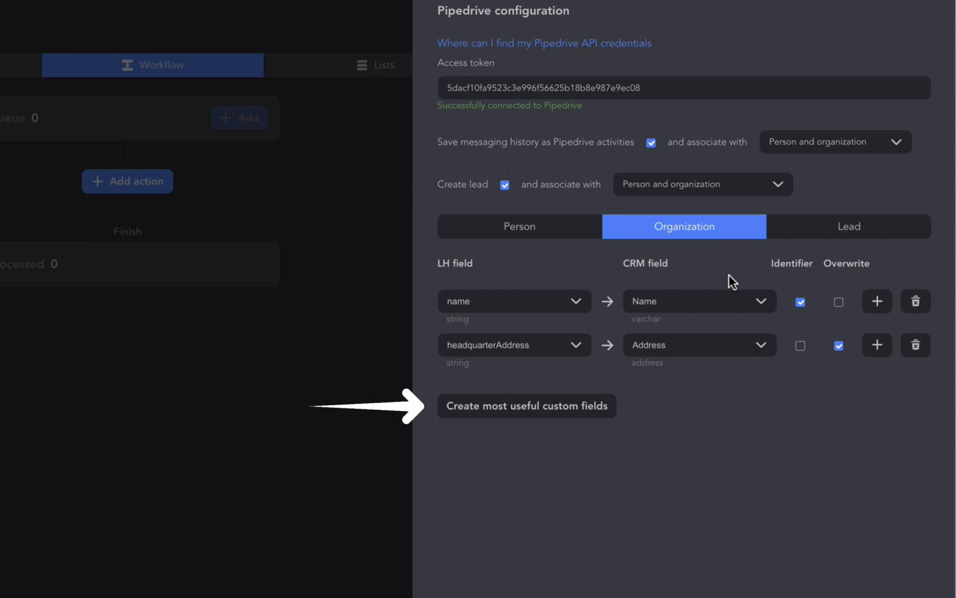
pyautogui.click(550, 405)
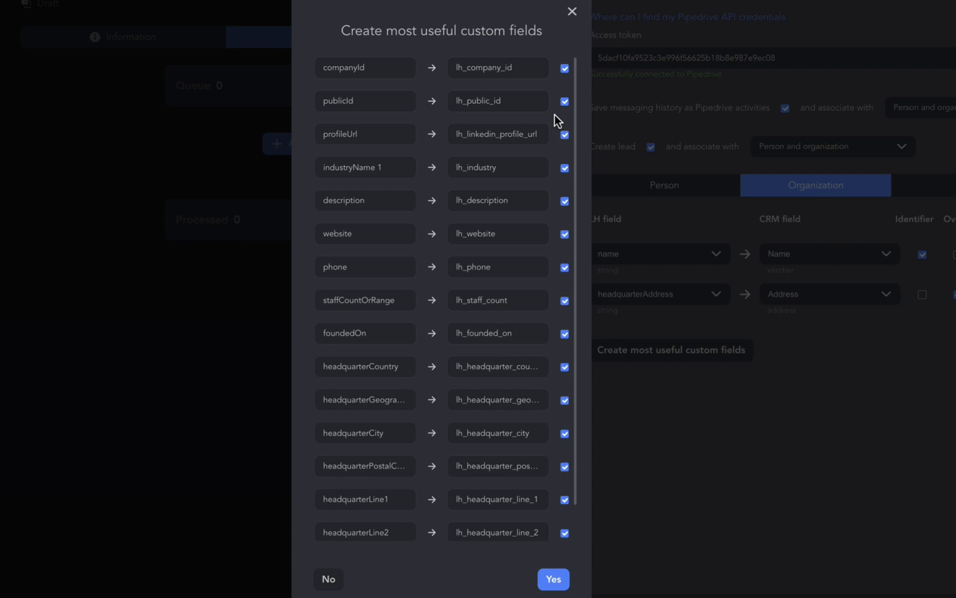
pyautogui.click(563, 268)
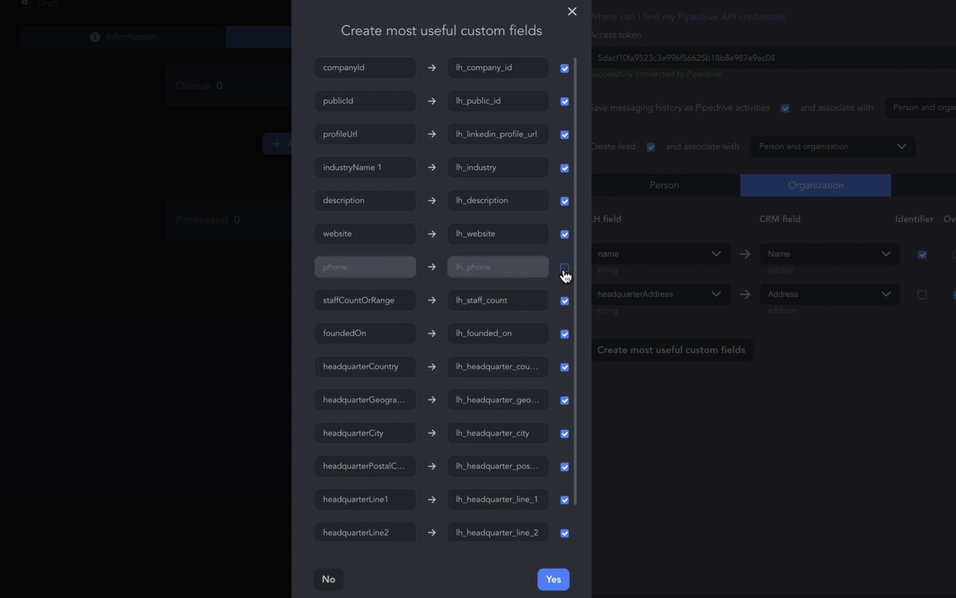
pyautogui.scroll(-1, 565, 274)
pyautogui.scroll(-1, 564, 283)
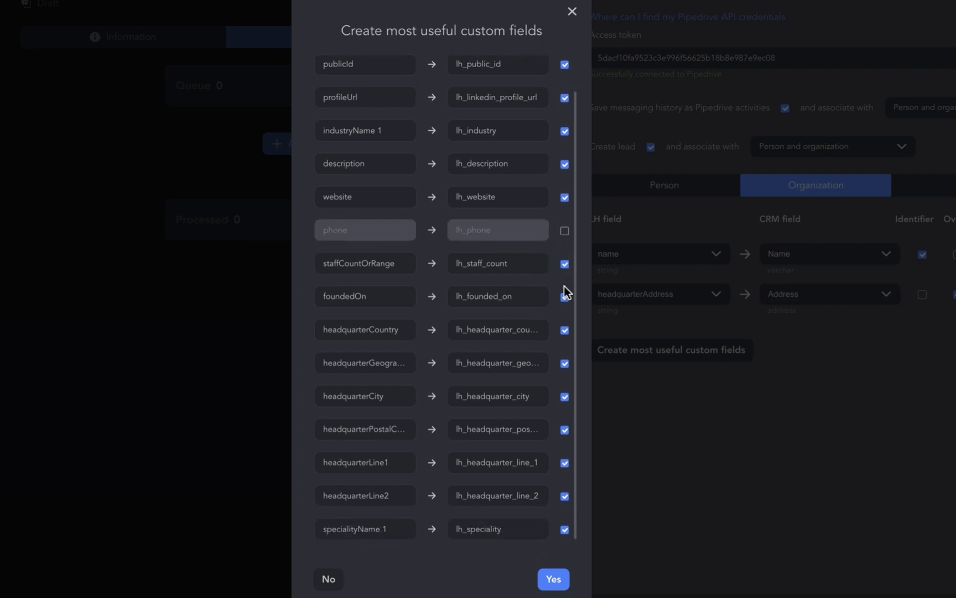
pyautogui.click(565, 463)
pyautogui.click(564, 496)
pyautogui.click(564, 529)
pyautogui.click(565, 429)
pyautogui.scroll(1, 567, 437)
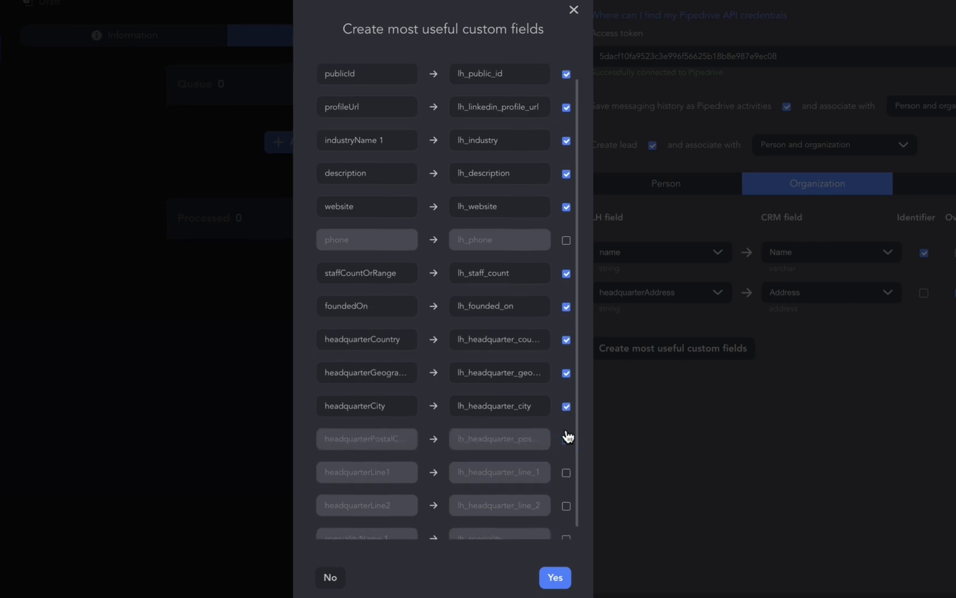
pyautogui.click(555, 577)
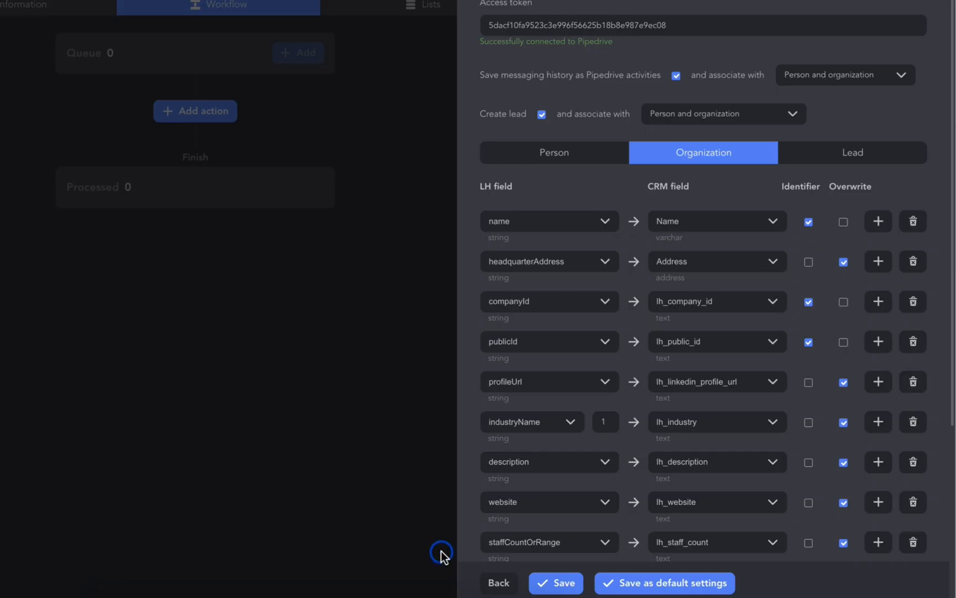
# - Create all the suggested most useful custom fields for the Lead mapping
pyautogui.click(877, 158)
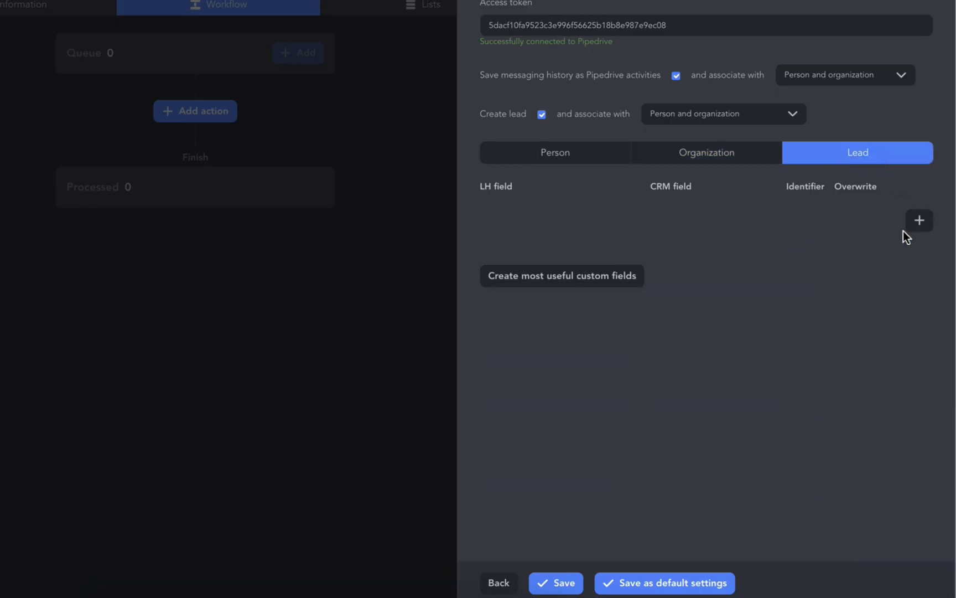
pyautogui.click(618, 284)
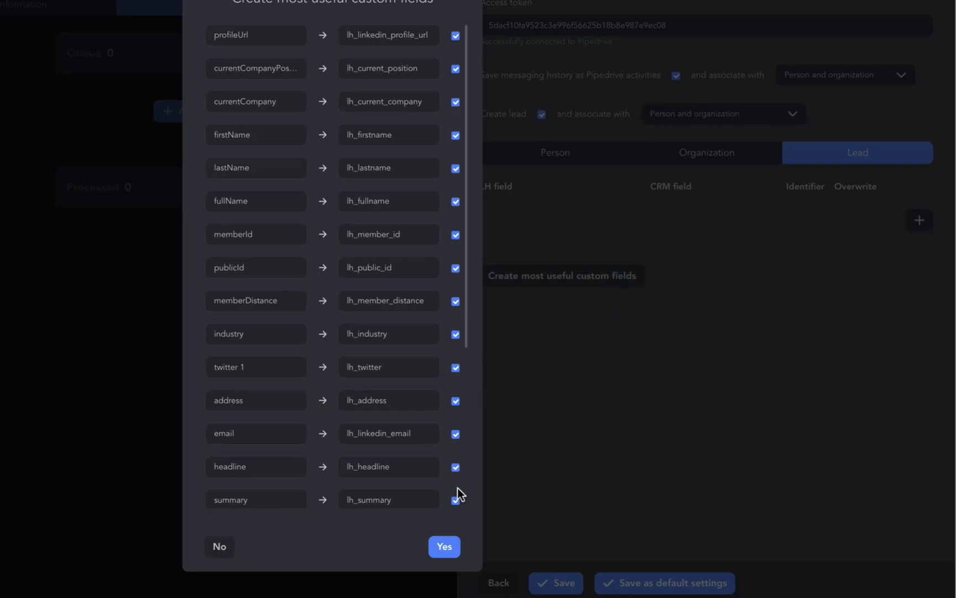
pyautogui.click(446, 546)
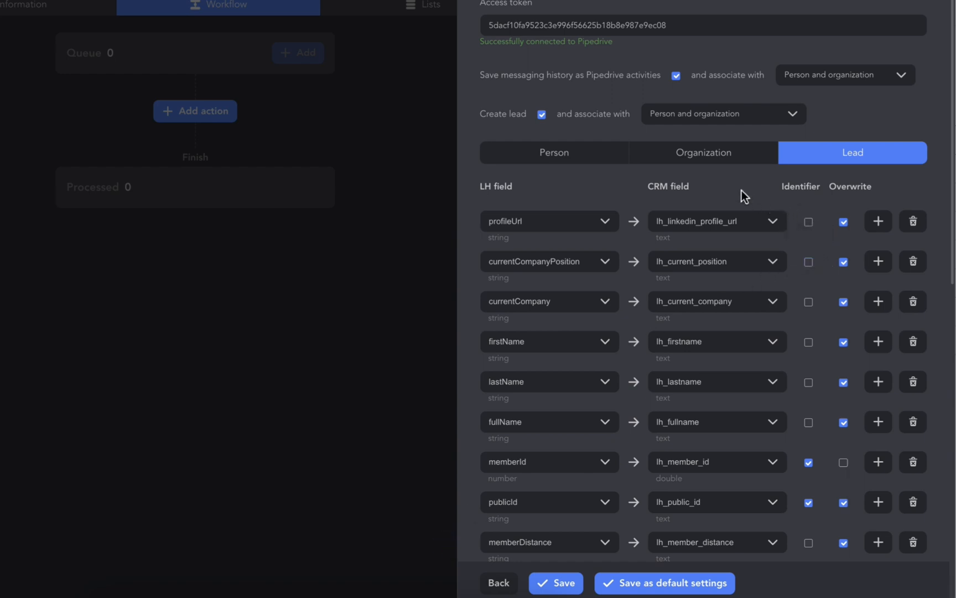
# - Review the Organization and Person mappings, save them as the default CRM settings, and save the Pipedrive action to the campaign
pyautogui.click(713, 159)
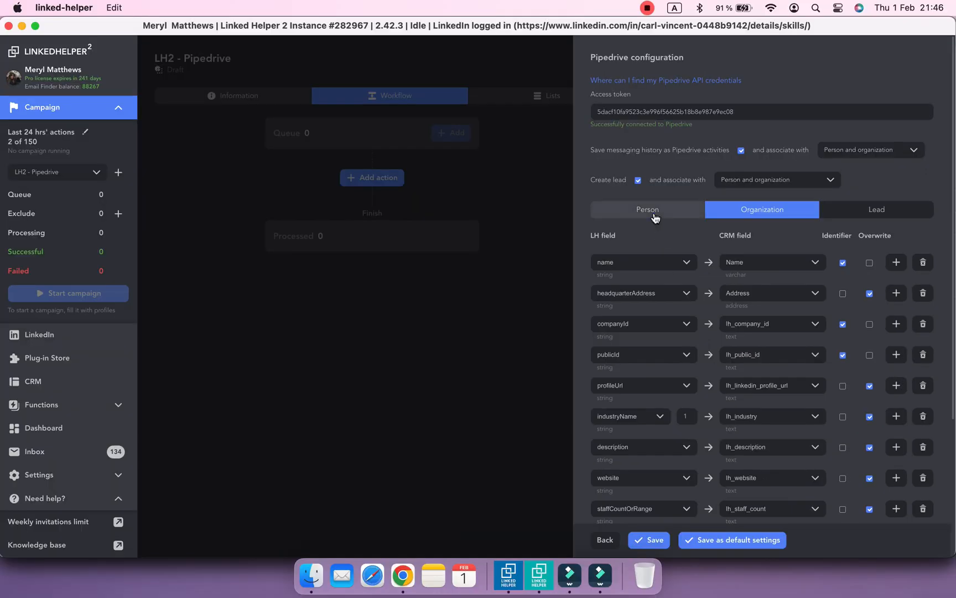
pyautogui.click(560, 156)
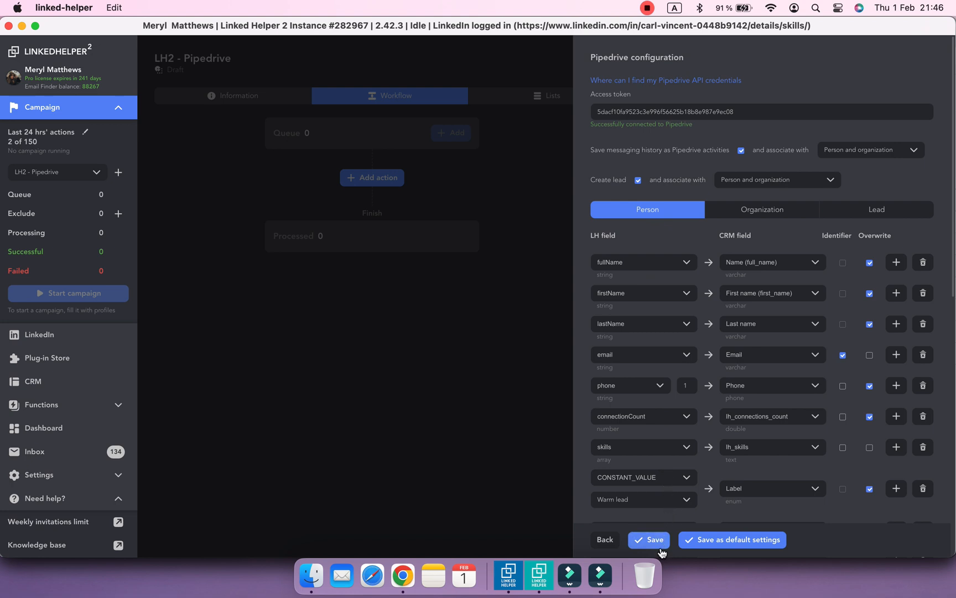
pyautogui.click(741, 546)
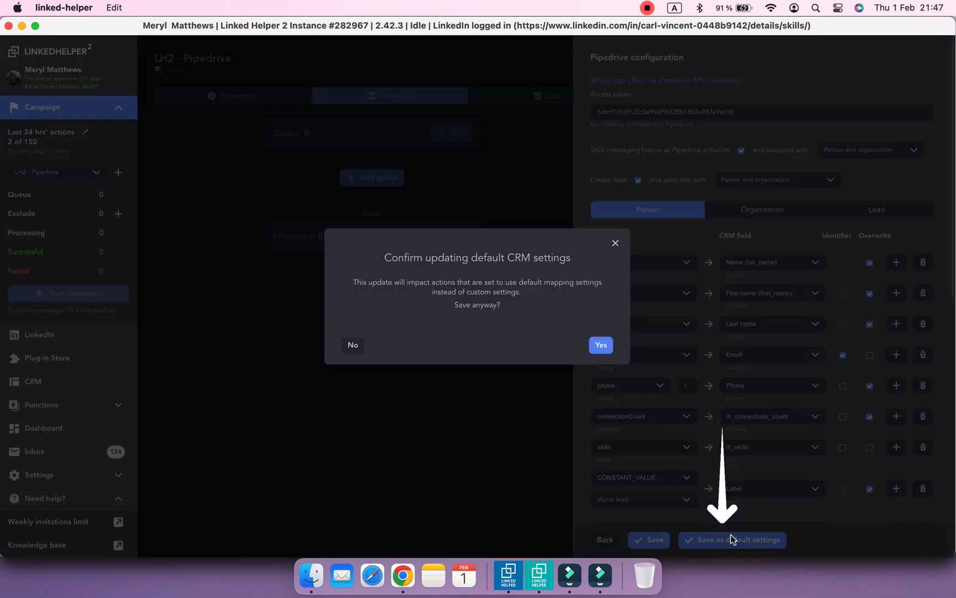
pyautogui.click(602, 346)
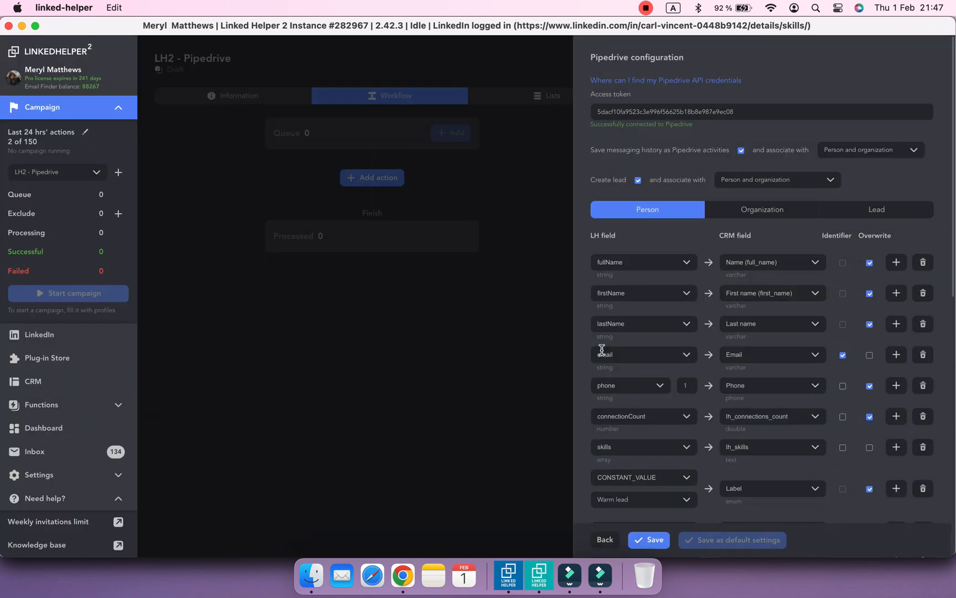
pyautogui.click(640, 547)
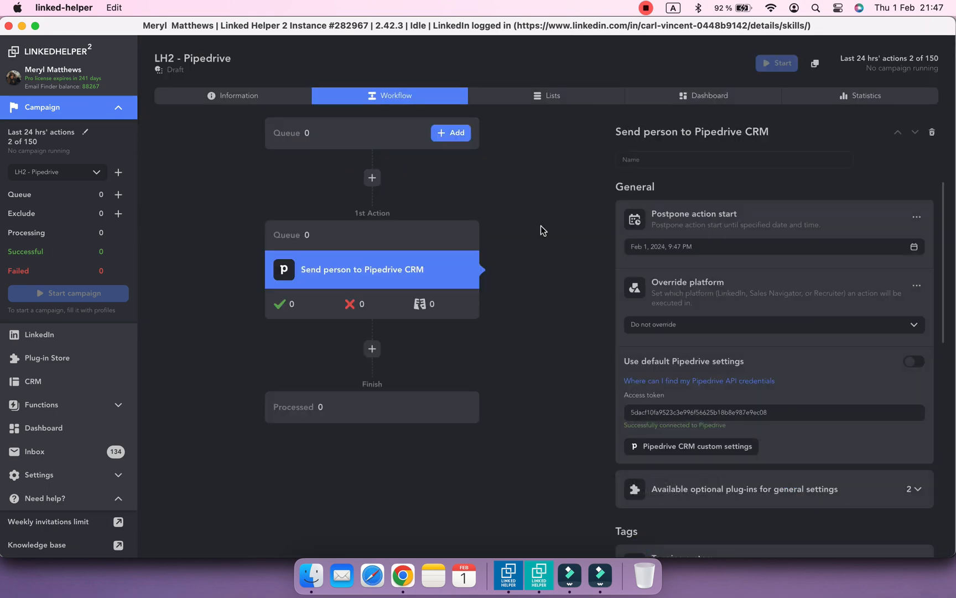
# - Add all internal CRM profiles tagged #pipedrive to the campaign queue and return to the workflow
pyautogui.click(462, 132)
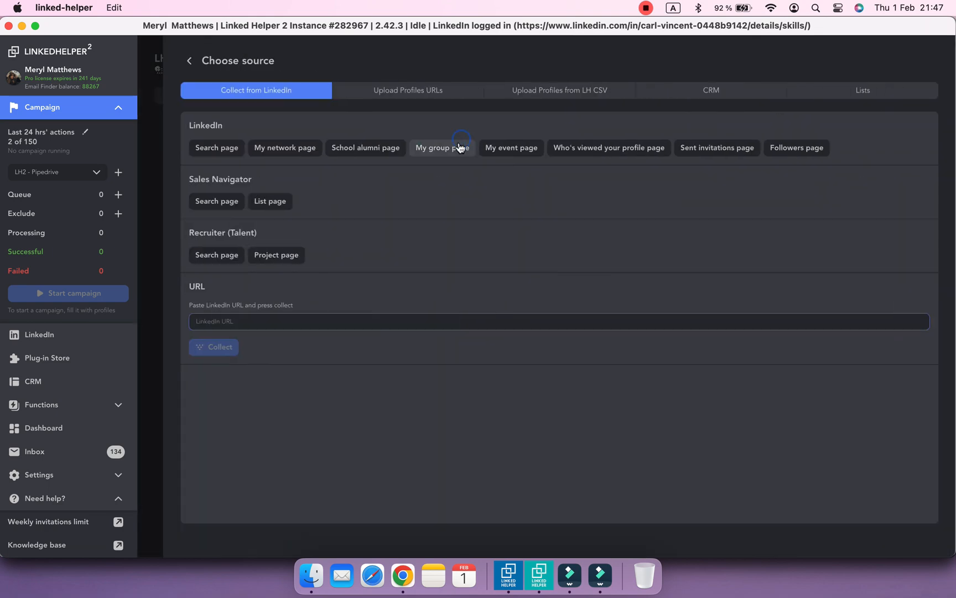
pyautogui.click(702, 95)
pyautogui.scroll(-5, 830, 363)
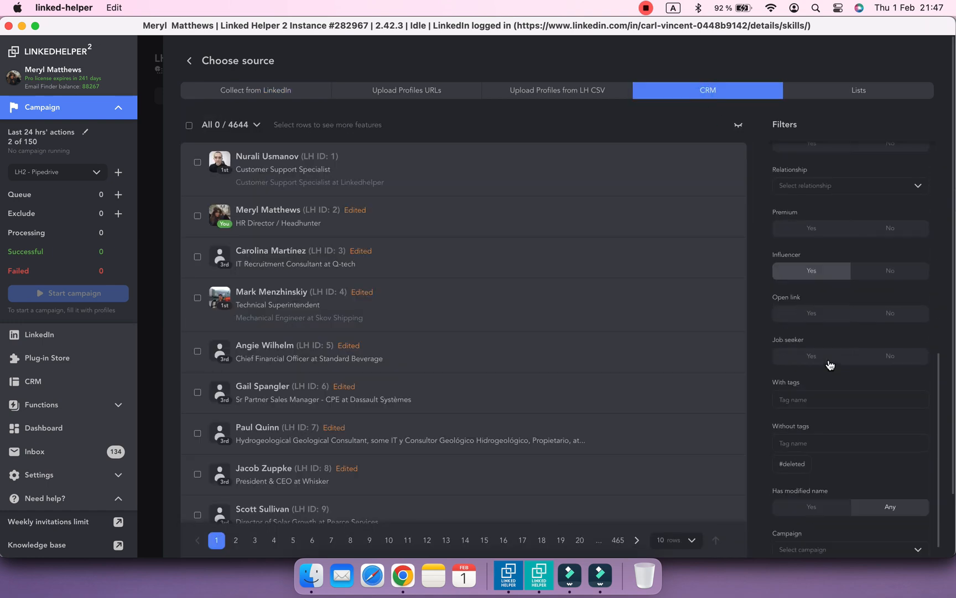
pyautogui.click(828, 365)
pyautogui.write('pip')
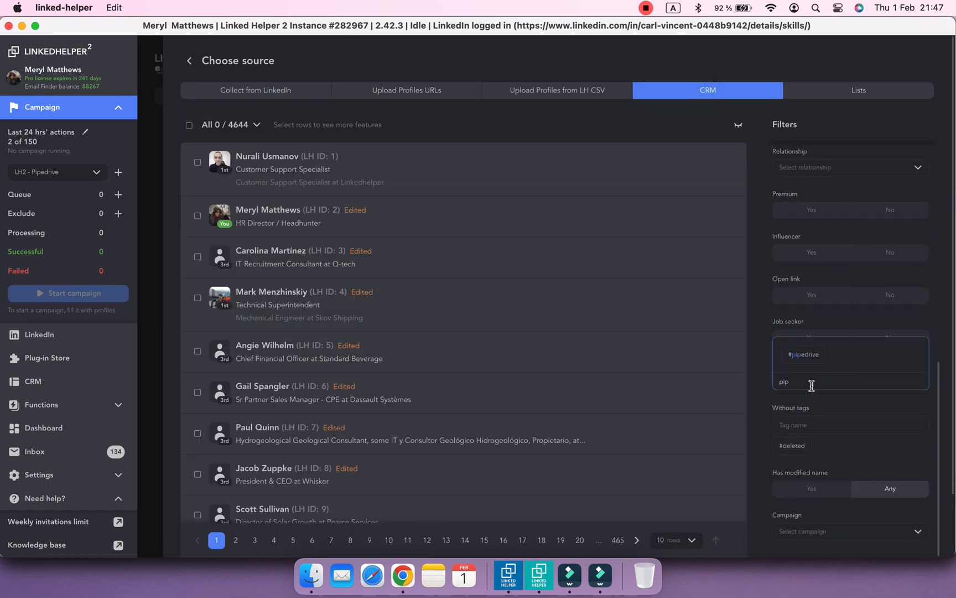
pyautogui.click(805, 359)
pyautogui.click(189, 125)
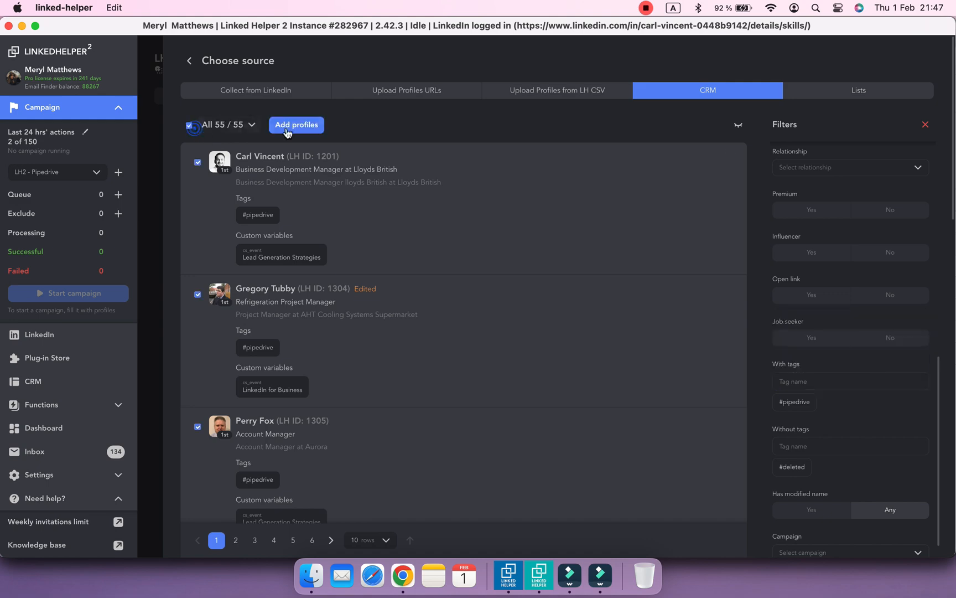
pyautogui.click(297, 125)
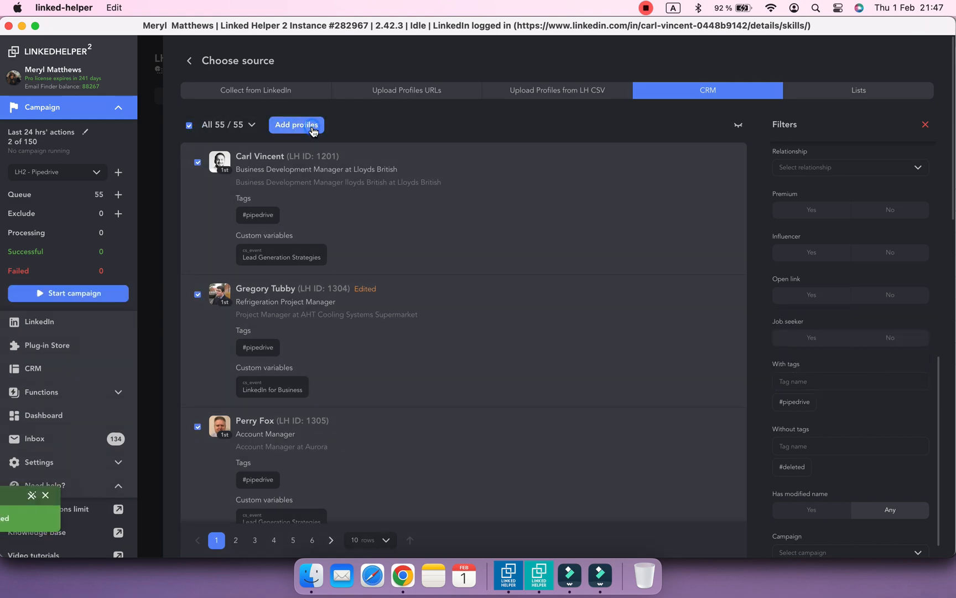
pyautogui.click(187, 63)
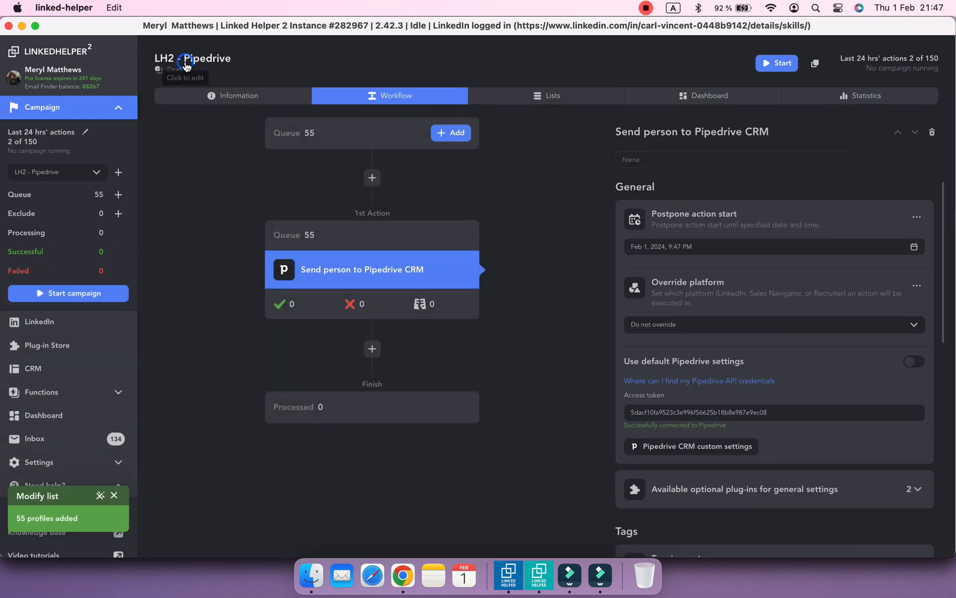
# - Start the LH2 - Pipedrive campaign and go back to its workflow to follow the progress
pyautogui.click(773, 64)
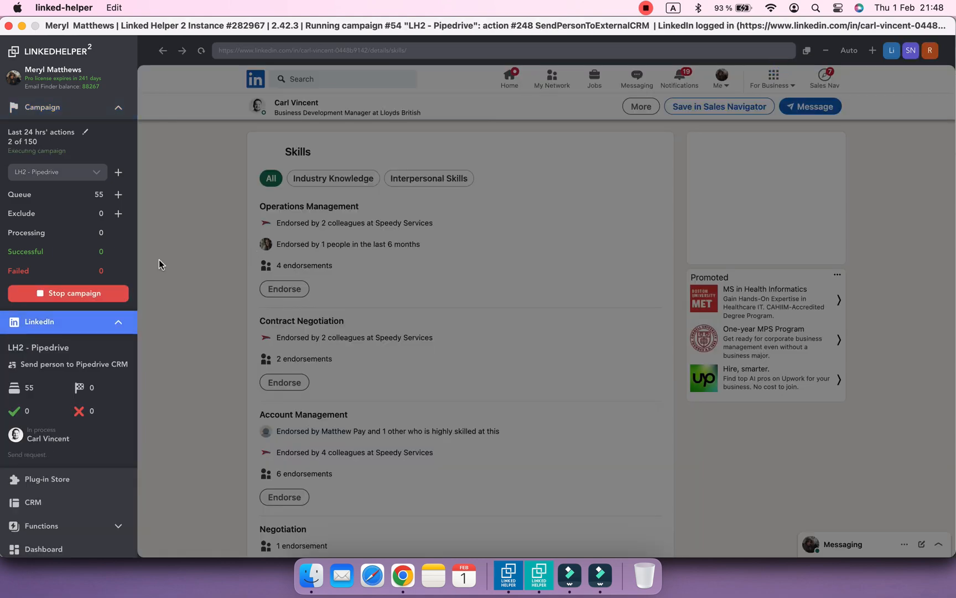
pyautogui.click(86, 110)
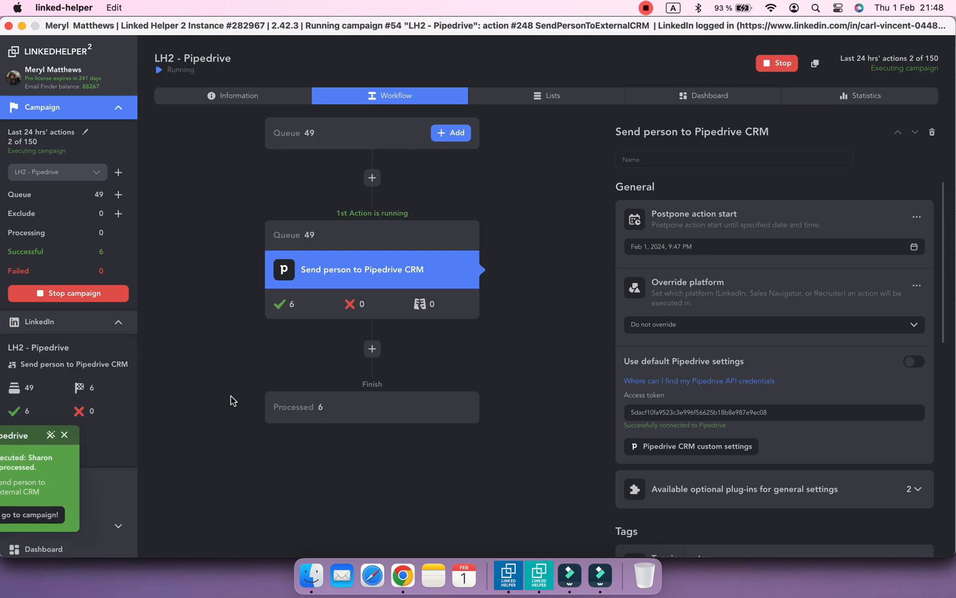
# - Switch to Pipedrive in Chrome, open the Aurora contact from People, and examine its custom fields and history filtered to Activities
pyautogui.click(403, 576)
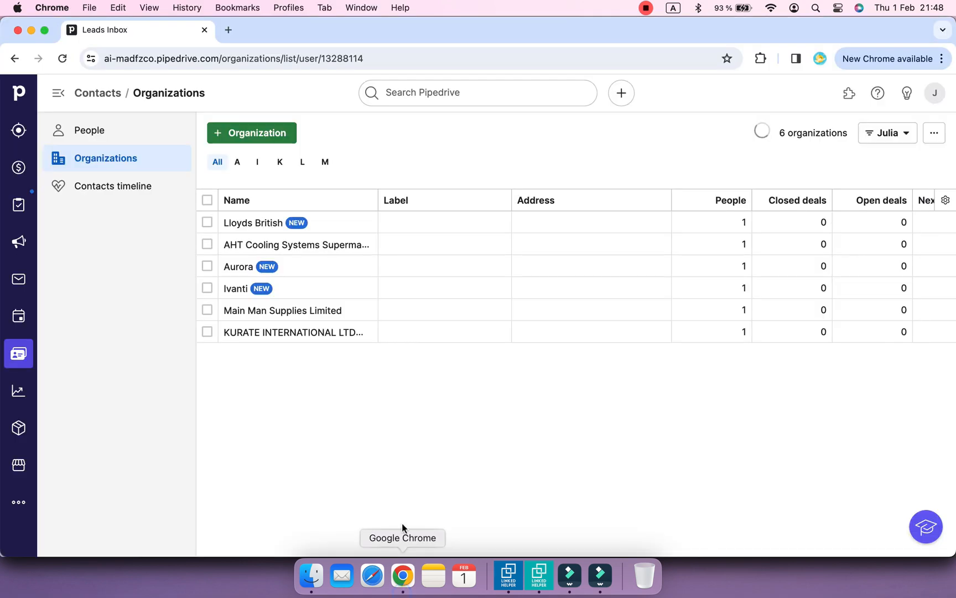
pyautogui.click(98, 141)
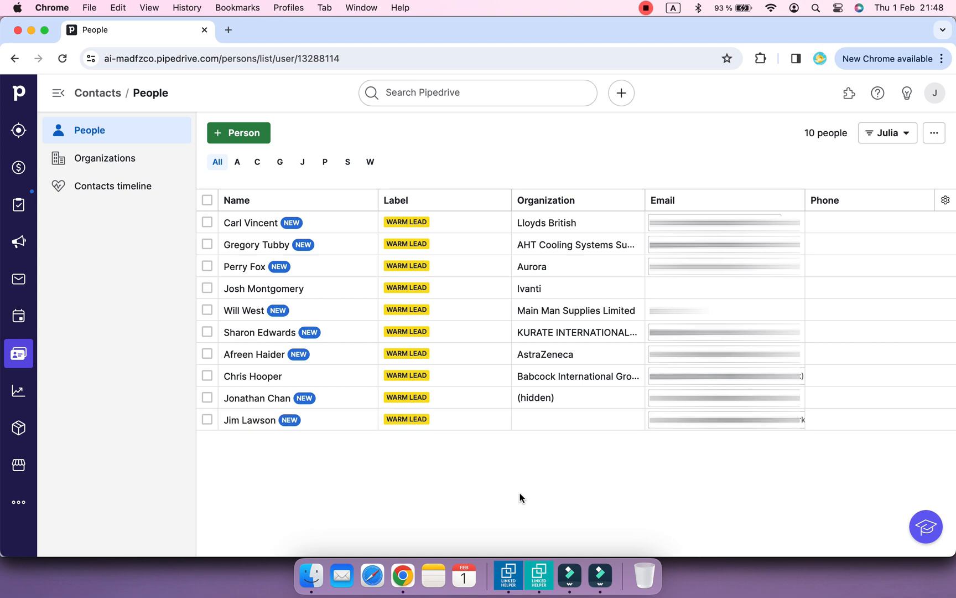
pyautogui.click(246, 271)
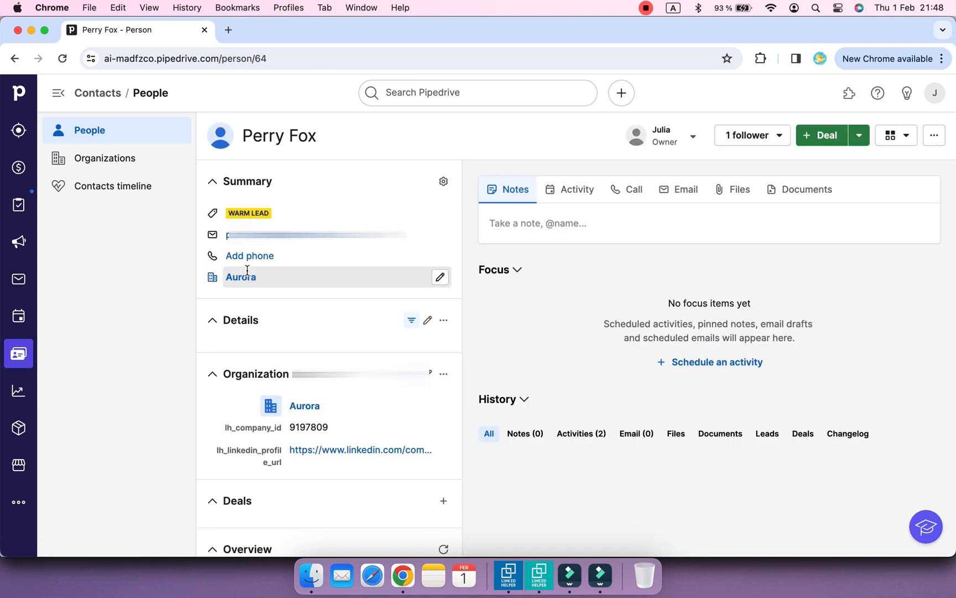
pyautogui.scroll(-1, 520, 397)
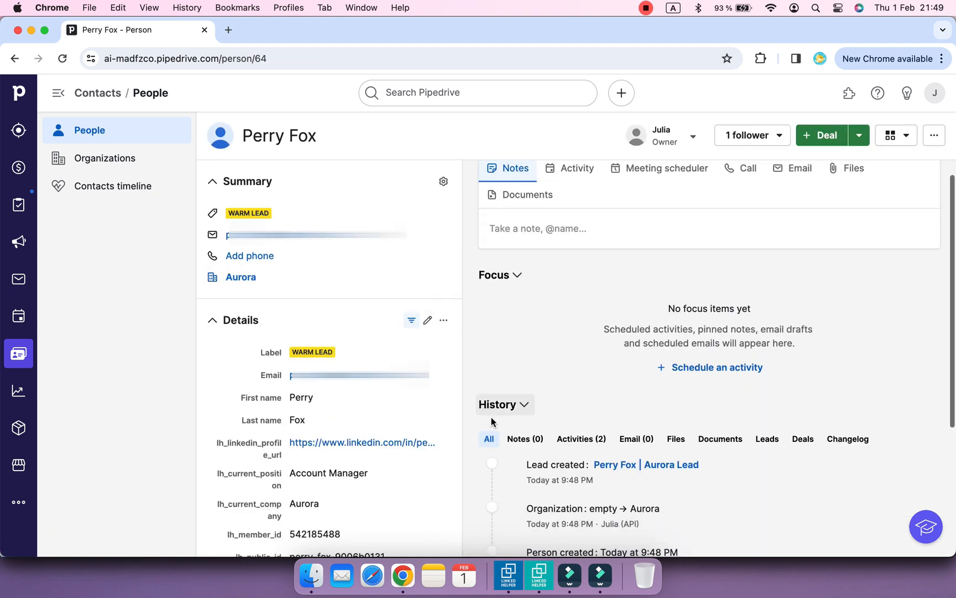
pyautogui.scroll(-5, 439, 456)
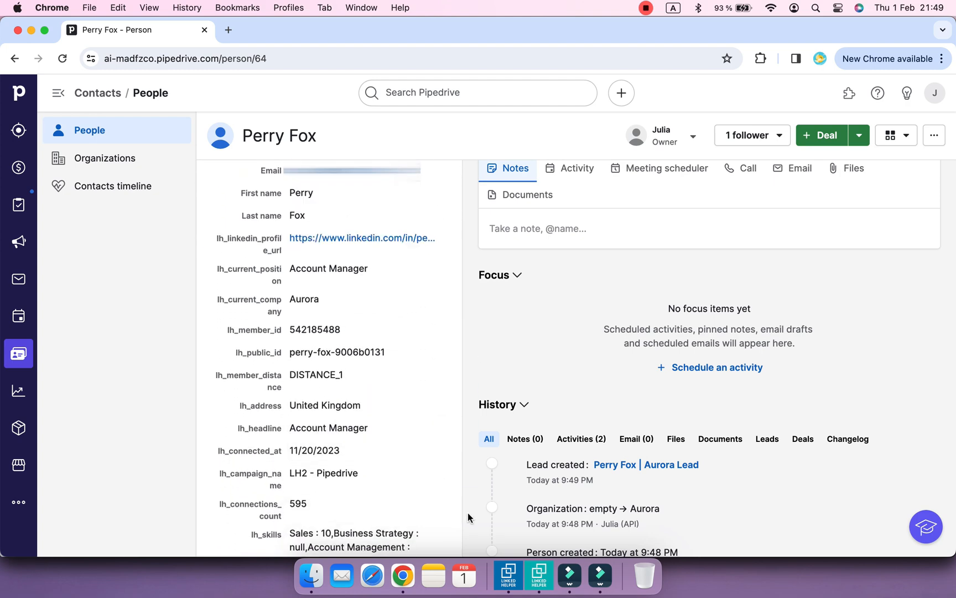
pyautogui.scroll(-1, 467, 513)
pyautogui.scroll(-2, 434, 506)
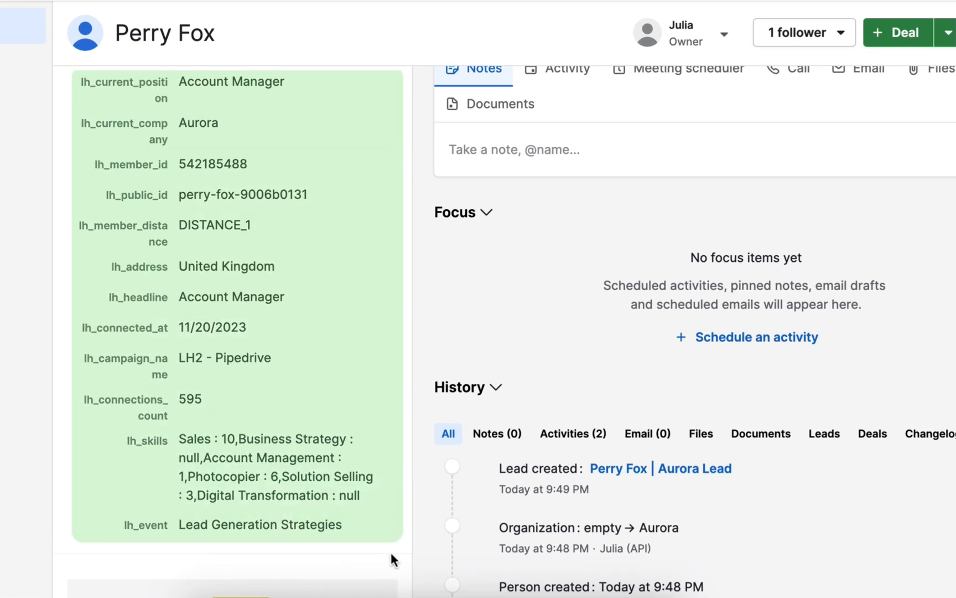
pyautogui.scroll(-5, 427, 534)
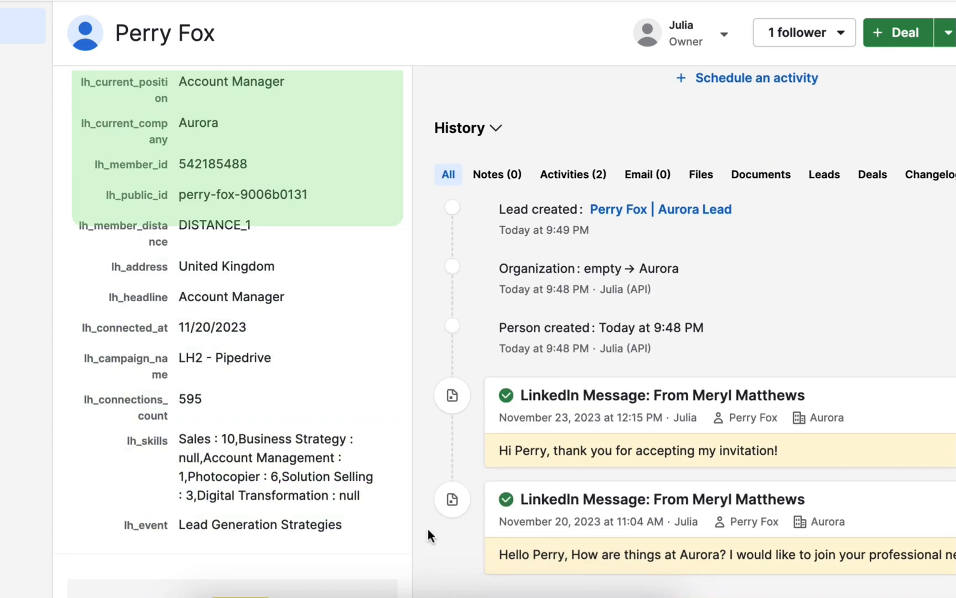
pyautogui.click(589, 177)
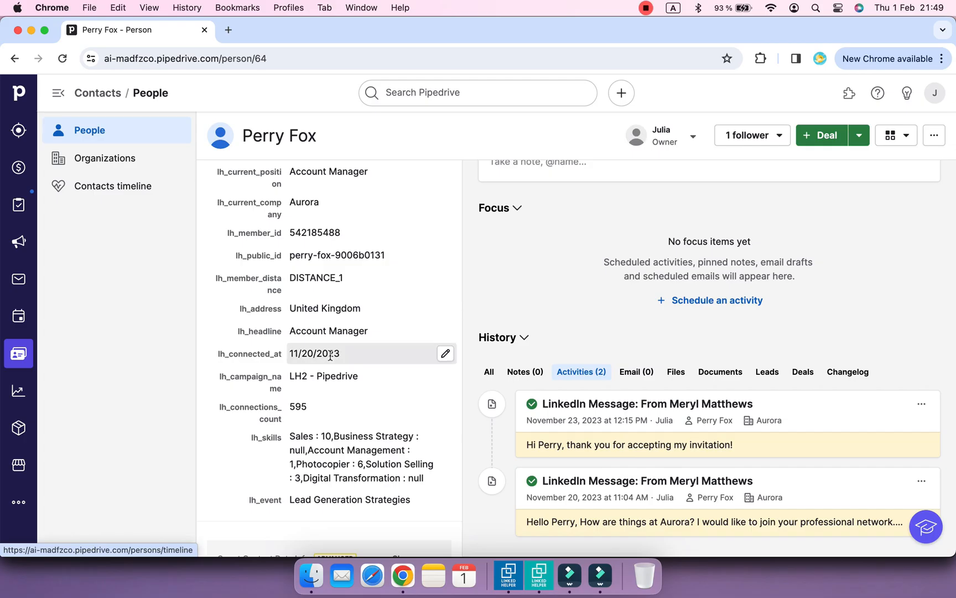
# - Open the contact's linked organization Aurora and examine its history filtered to Activities
pyautogui.scroll(-5, 310, 360)
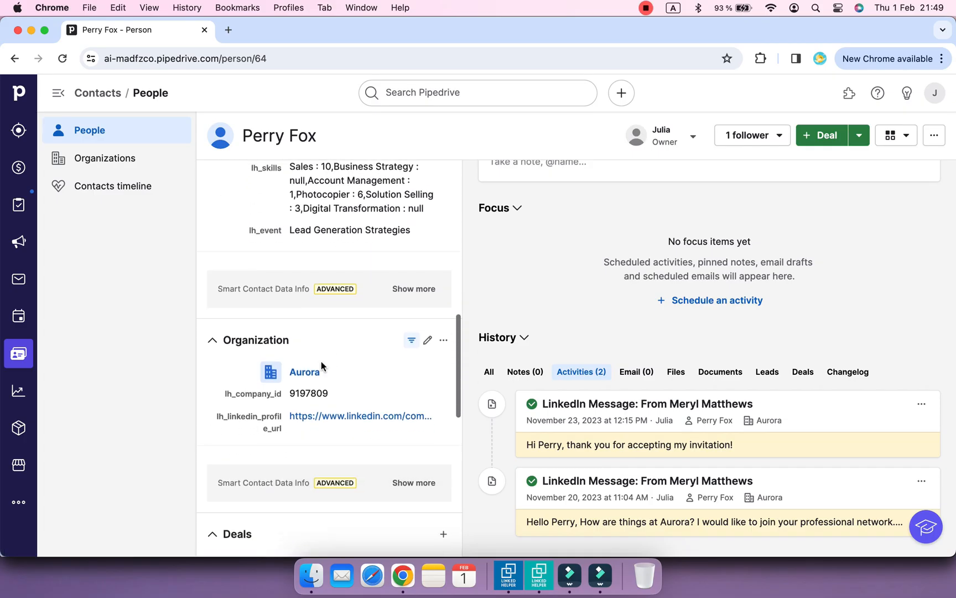
pyautogui.click(310, 371)
pyautogui.scroll(-3, 600, 383)
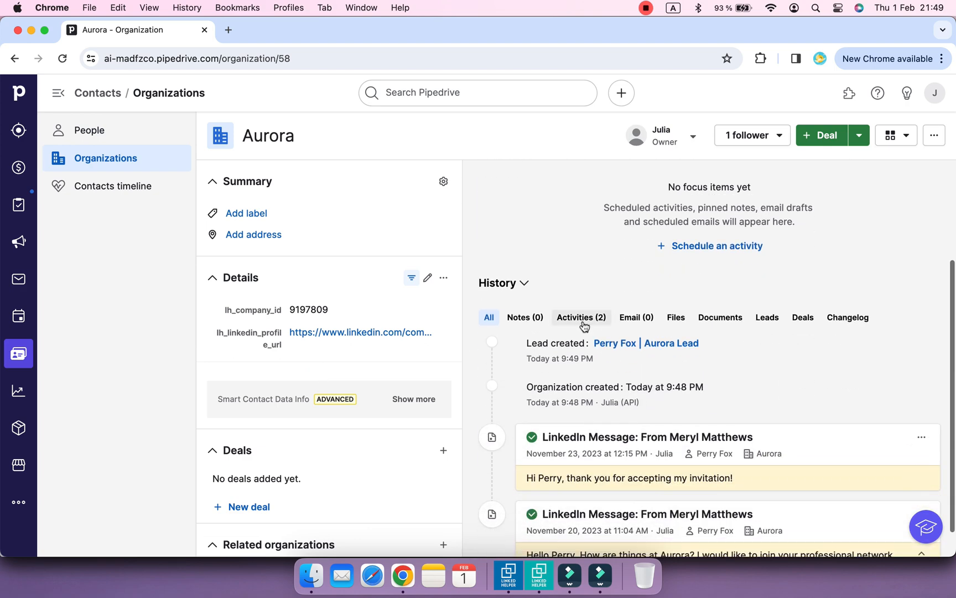
pyautogui.click(582, 326)
pyautogui.scroll(-1, 583, 332)
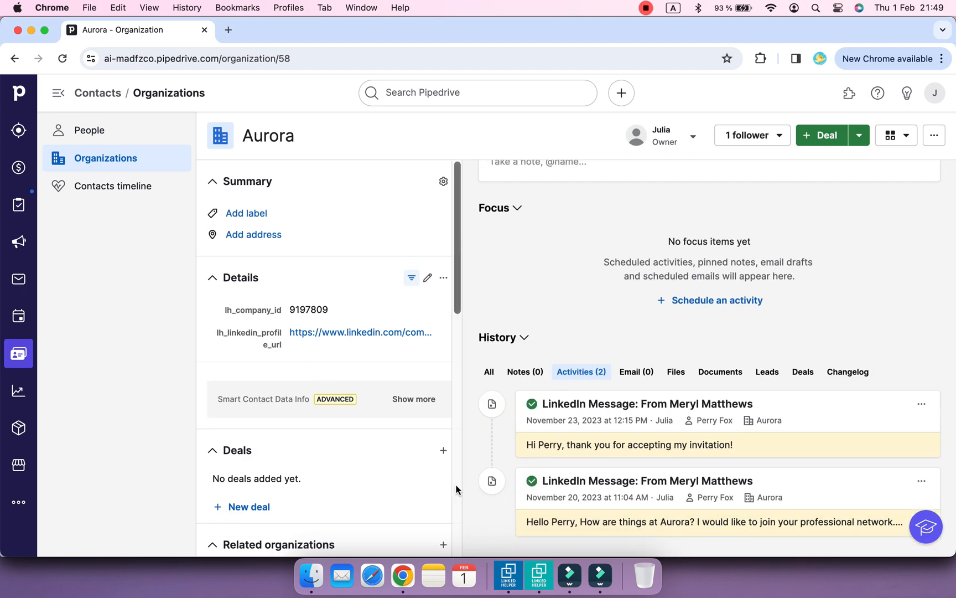
# - Return to the People list, look through the exported leads in the Leads Inbox, and go back to the contacts
pyautogui.click(100, 144)
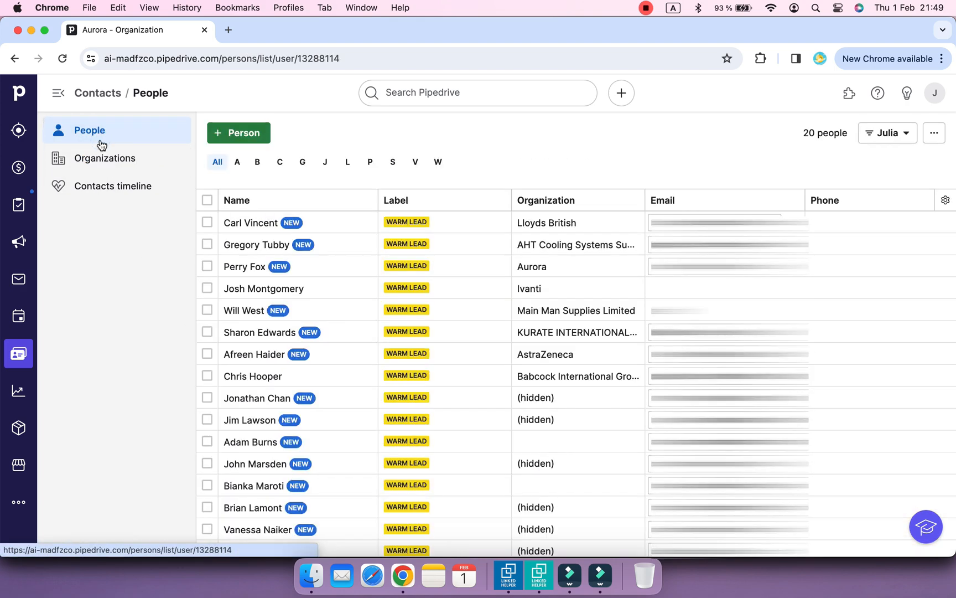
pyautogui.click(18, 130)
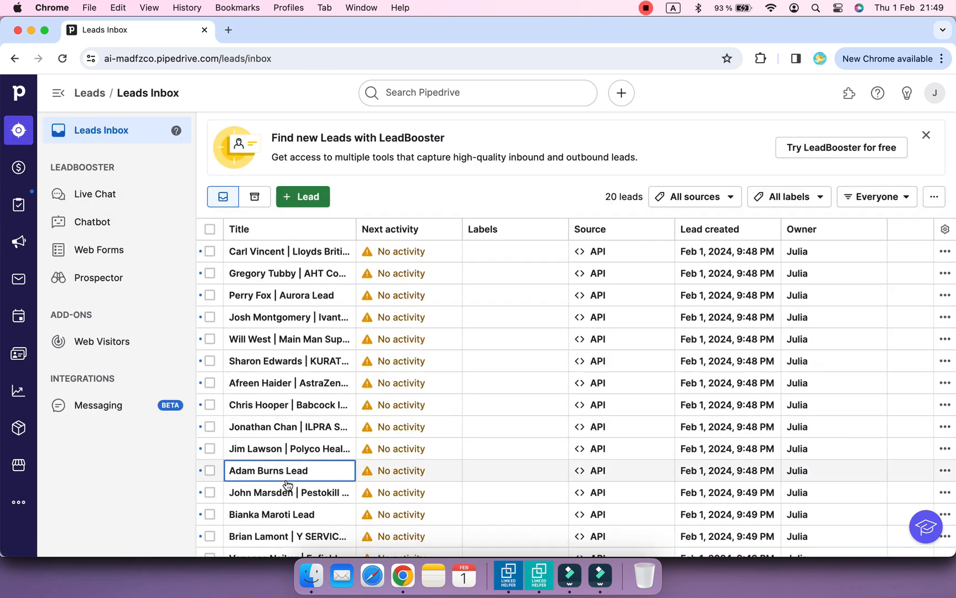
pyautogui.scroll(-5, 288, 485)
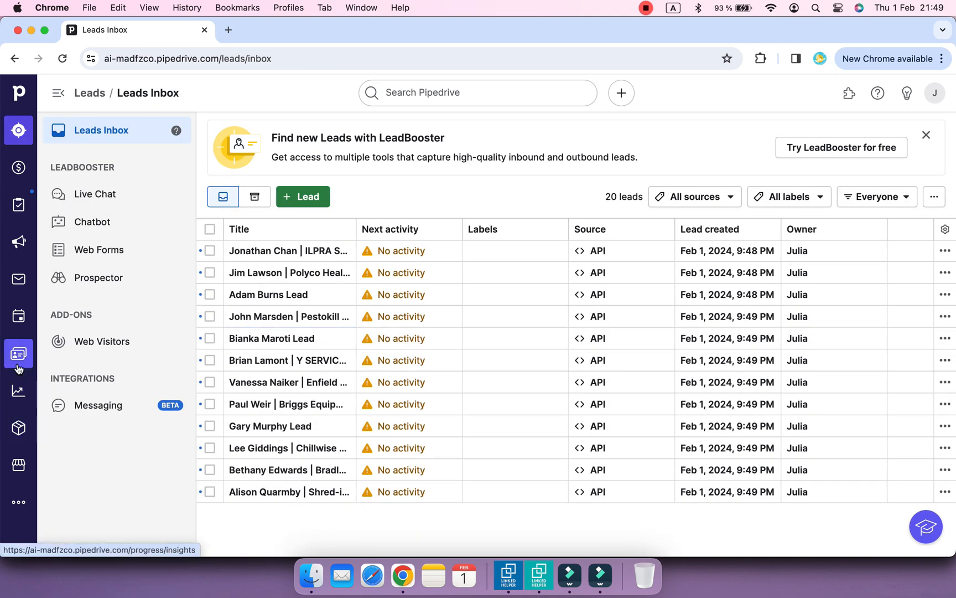
pyautogui.click(19, 365)
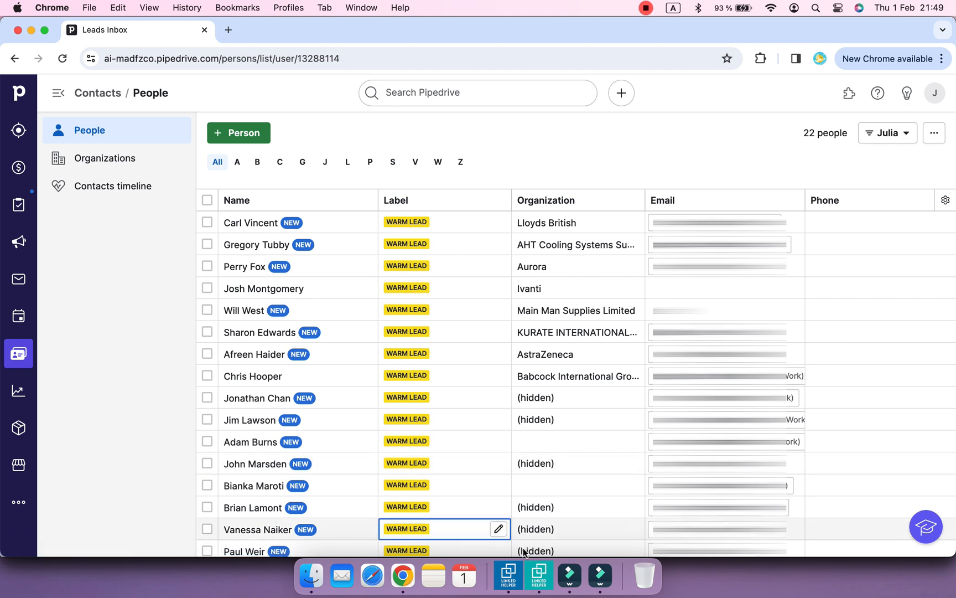
# - Switch to Linked Helper and send the open LinkedIn profile of the SPANX founder to Pipedrive CRM
pyautogui.click(538, 576)
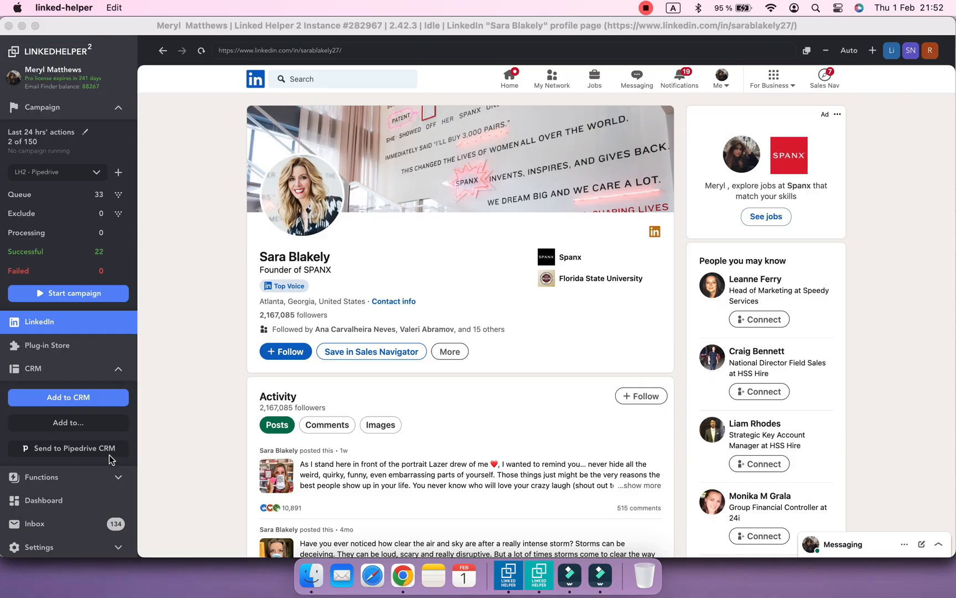
pyautogui.click(110, 450)
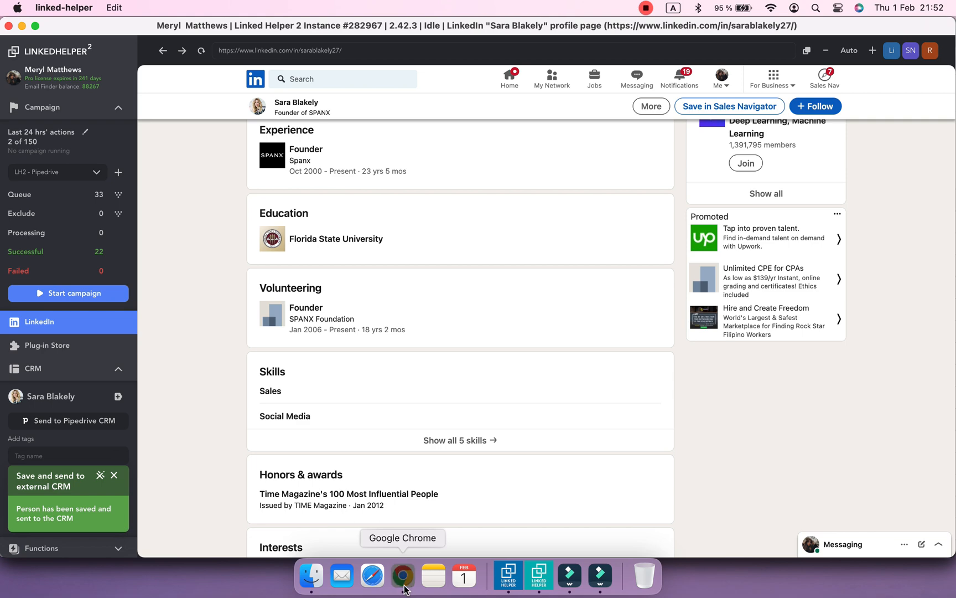
# - Switch to Pipedrive in Chrome, reload the People list, and open the Spanx contact to examine its exported details
pyautogui.click(403, 576)
pyautogui.scroll(-5, 348, 381)
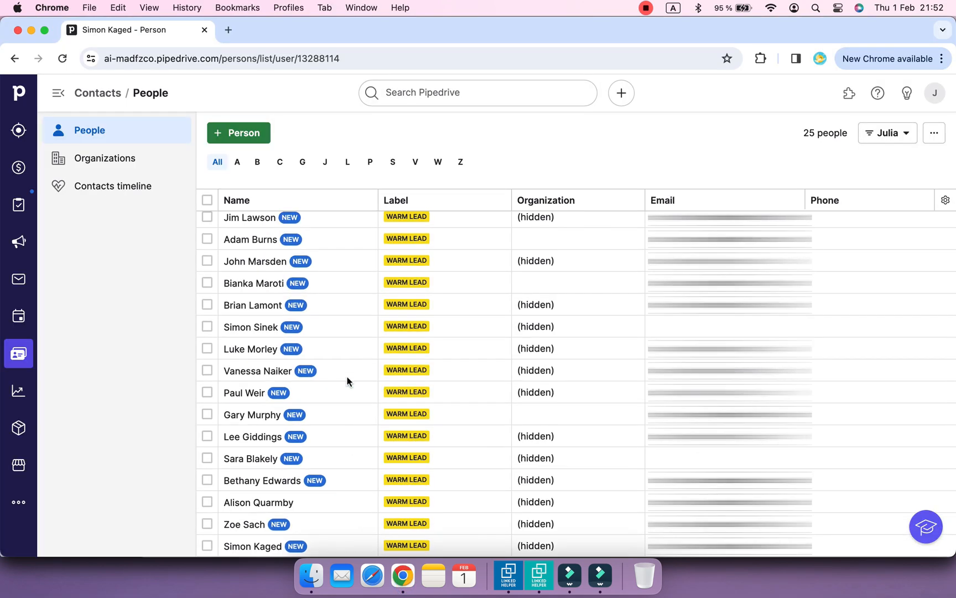
pyautogui.click(65, 63)
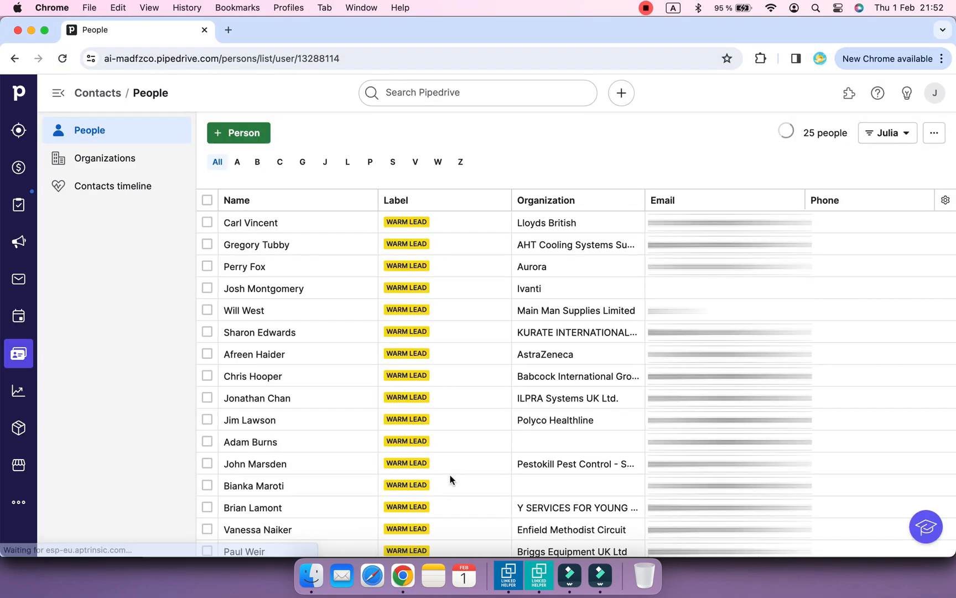
pyautogui.scroll(-5, 450, 479)
pyautogui.click(263, 546)
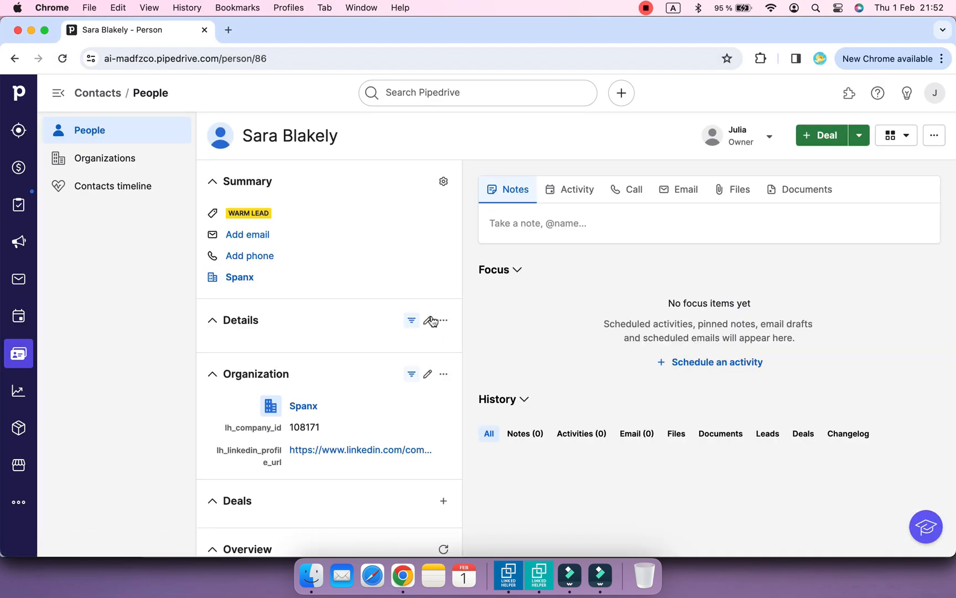
pyautogui.scroll(-2, 497, 352)
pyautogui.scroll(-5, 436, 362)
pyautogui.scroll(-4, 435, 363)
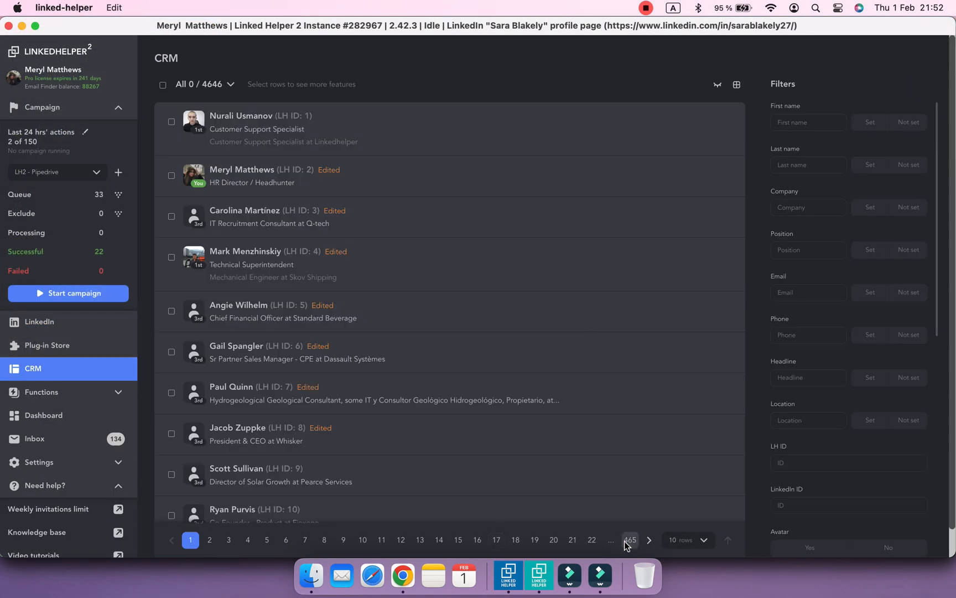
# - In Linked Helper's CRM, open the profile of The Optimism Company's founder from the last page and send it to Pipedrive CRM
pyautogui.click(630, 541)
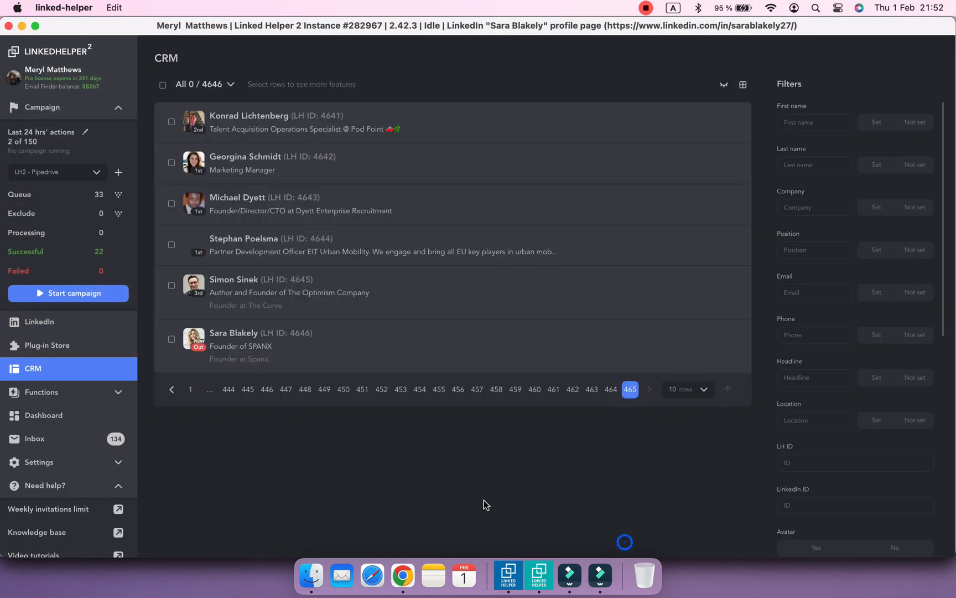
pyautogui.click(223, 281)
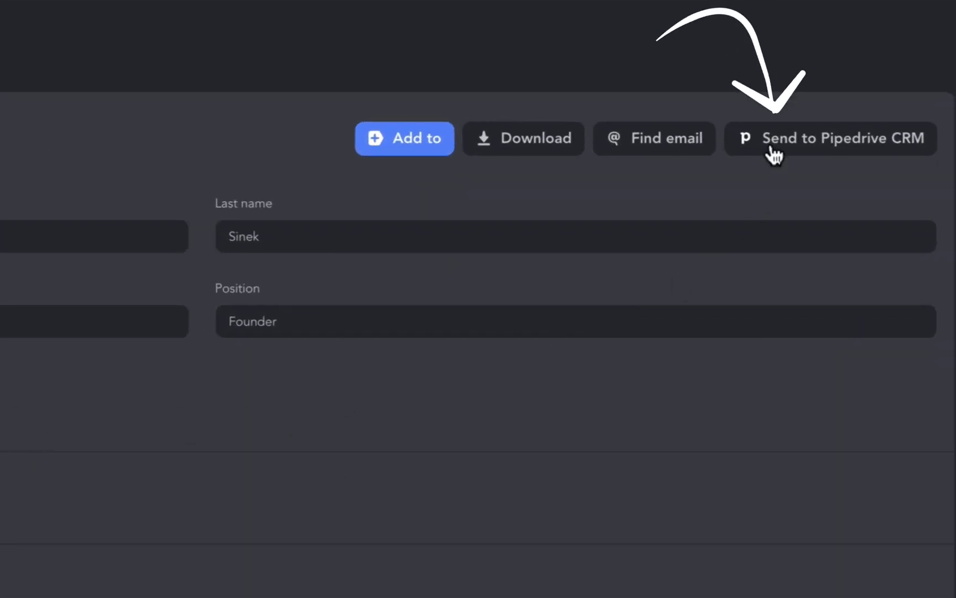
pyautogui.click(768, 141)
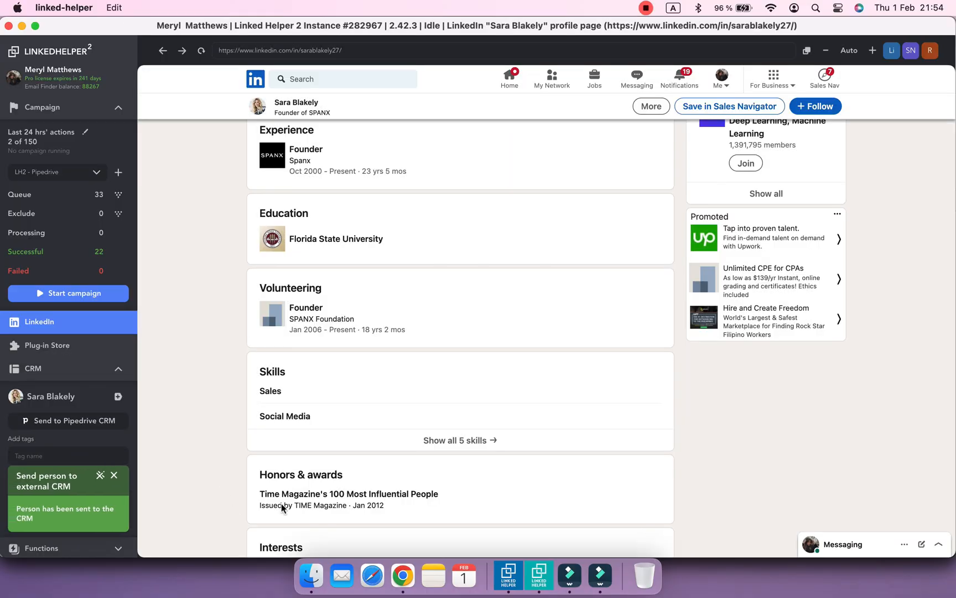
# - Switch to Pipedrive in Chrome and open the newly exported contact from The Curve to examine its details
pyautogui.click(403, 576)
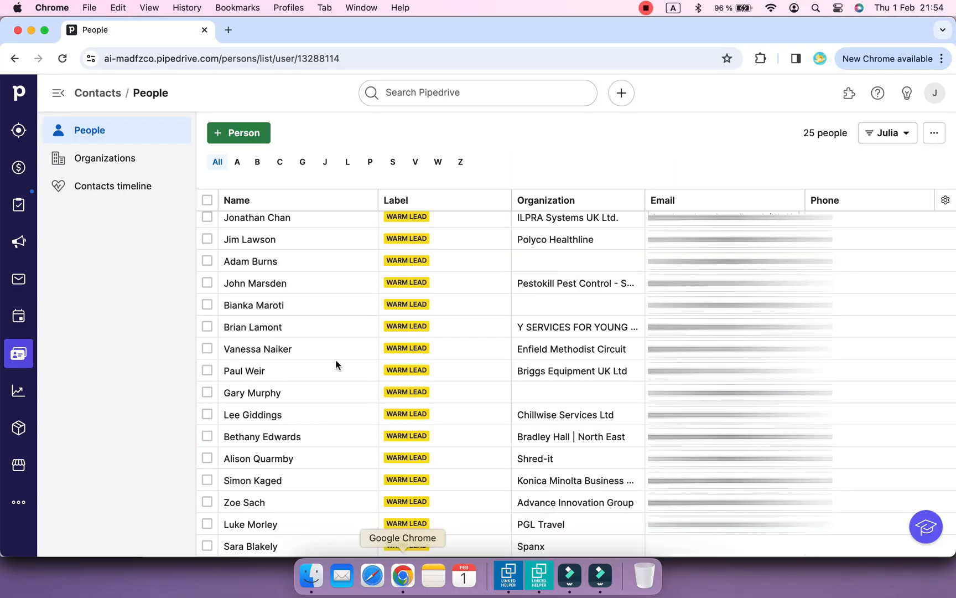
pyautogui.scroll(-1, 336, 364)
pyautogui.click(251, 546)
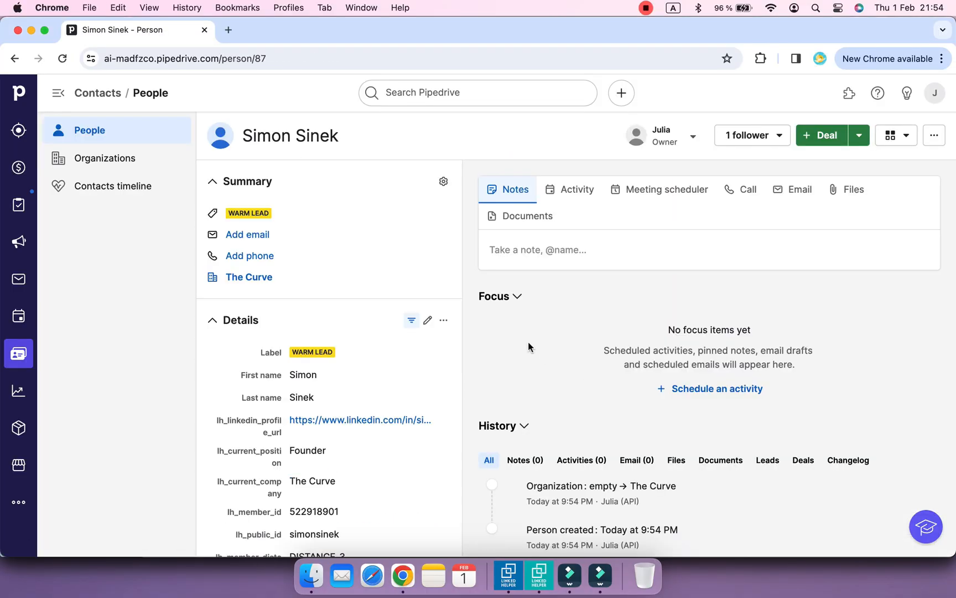
pyautogui.scroll(-1, 529, 346)
pyautogui.scroll(-15, 449, 356)
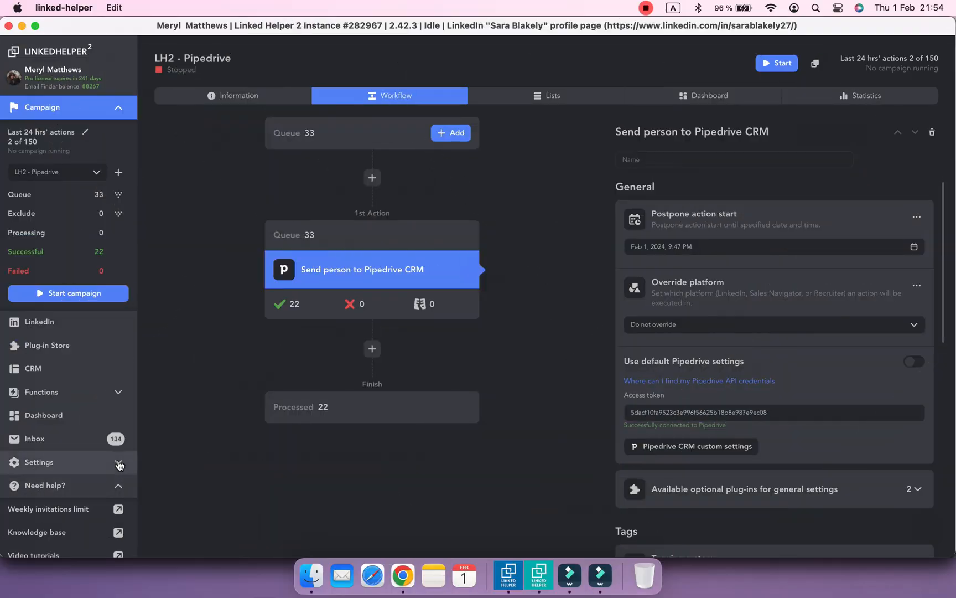
# - Open Linked Helper's External CRMs default settings and review the Pipedrive configuration and Person field mapping
pyautogui.click(118, 462)
pyautogui.scroll(-5, 99, 454)
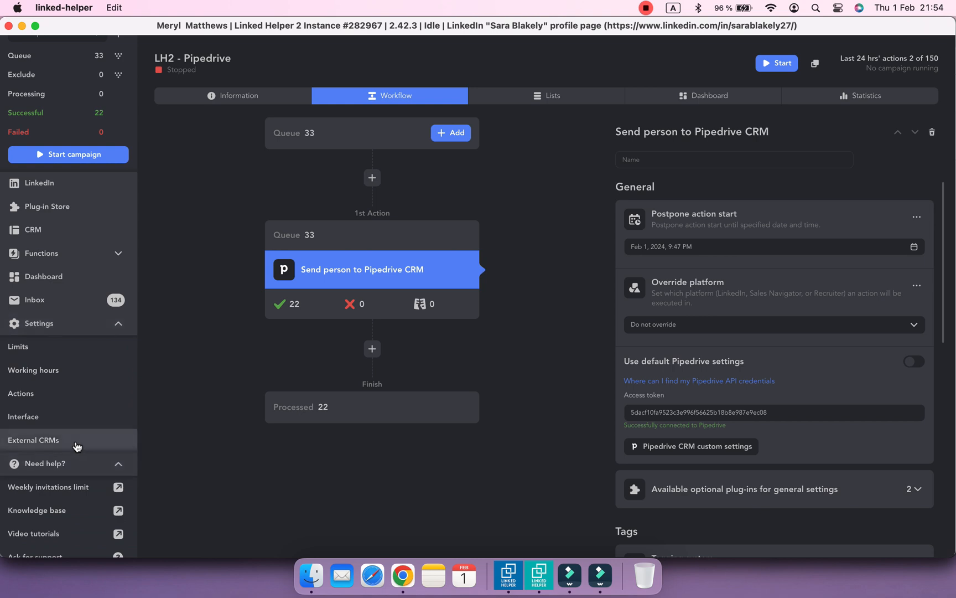
pyautogui.click(77, 446)
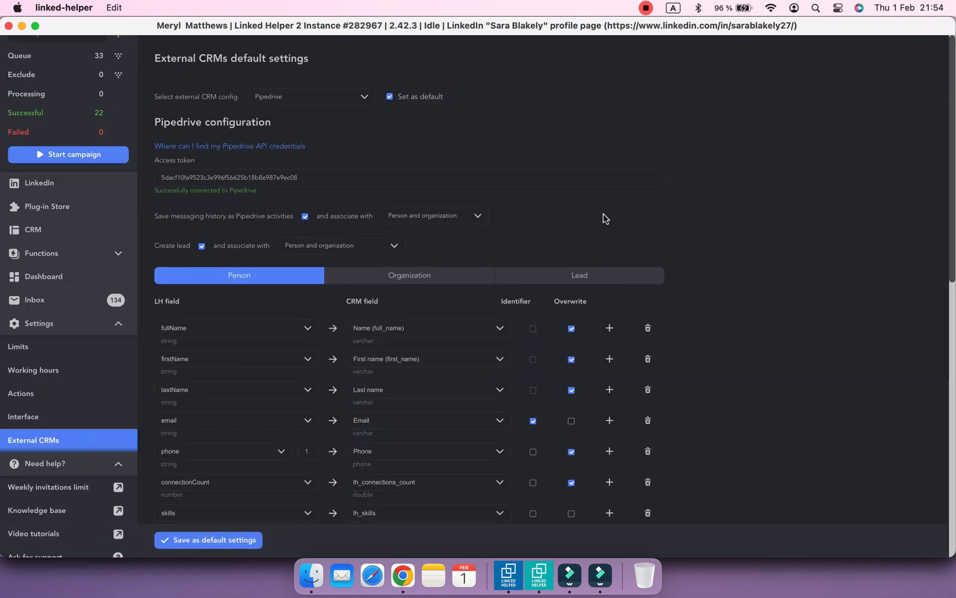
pyautogui.scroll(-10, 603, 213)
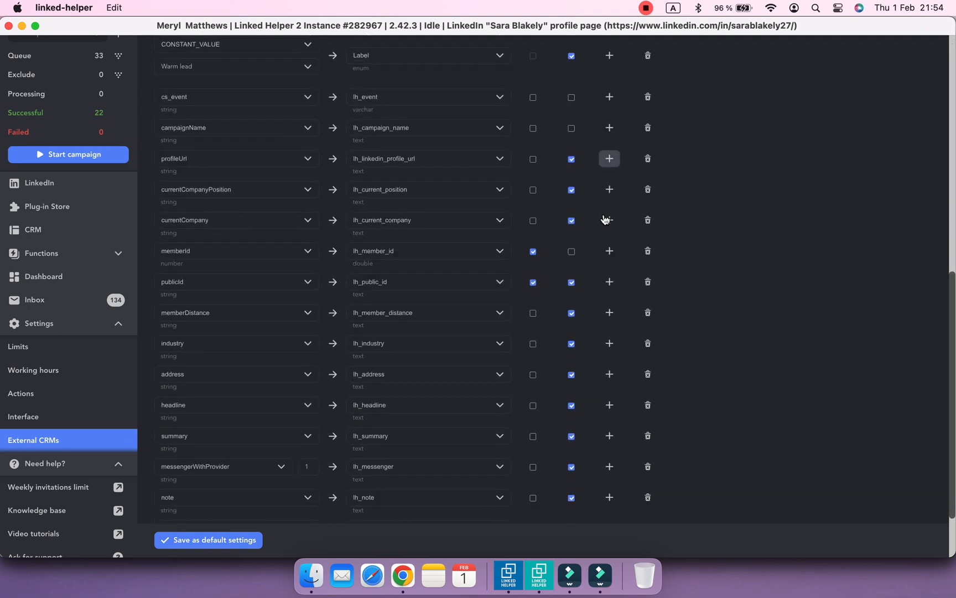
pyautogui.scroll(-3, 605, 220)
pyautogui.scroll(15, 605, 218)
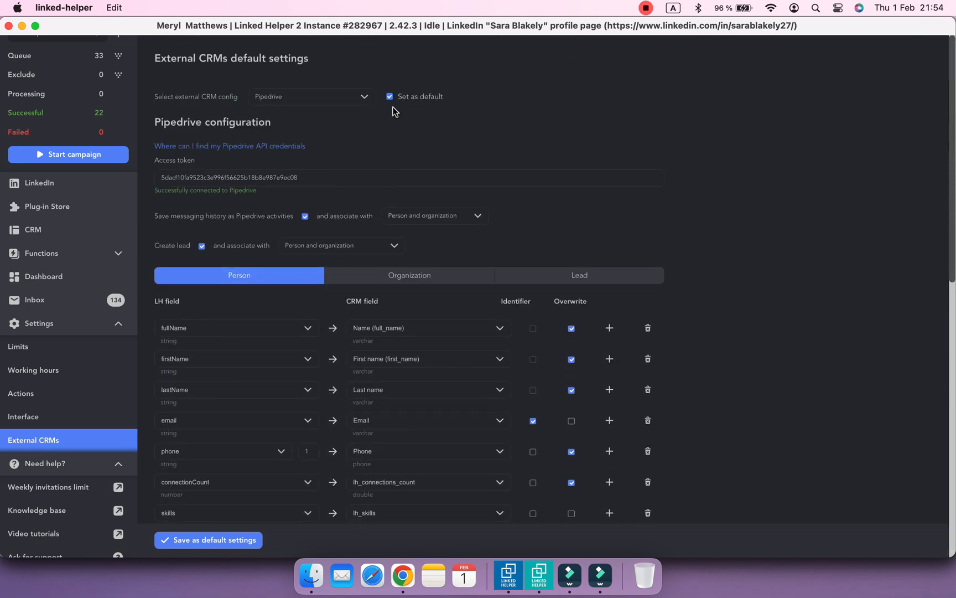
# - Check the available external CRM configurations and save the Pipedrive configuration as the default settings
pyautogui.click(362, 97)
pyautogui.click(224, 543)
pyautogui.click(602, 343)
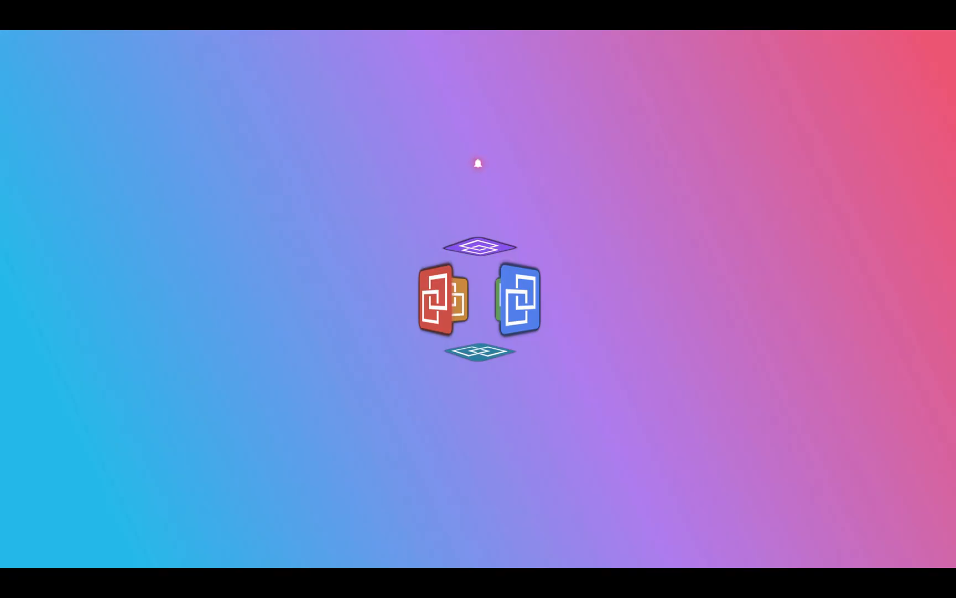